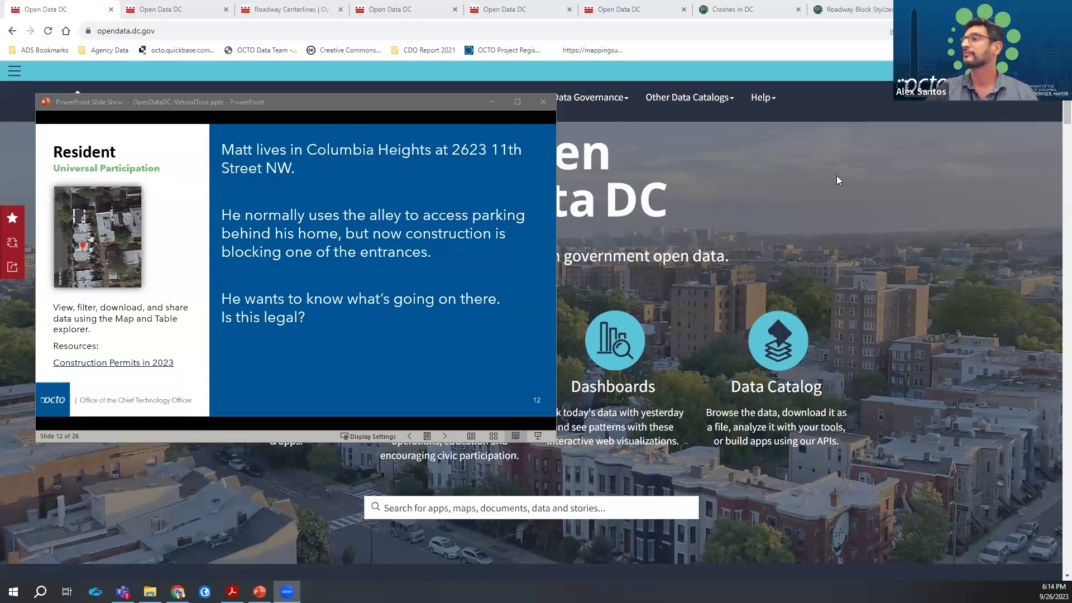
Search Open Data DC for 'construction permits in 2023' and open the Construction Permit Boundary dataset
left_click(843, 196)
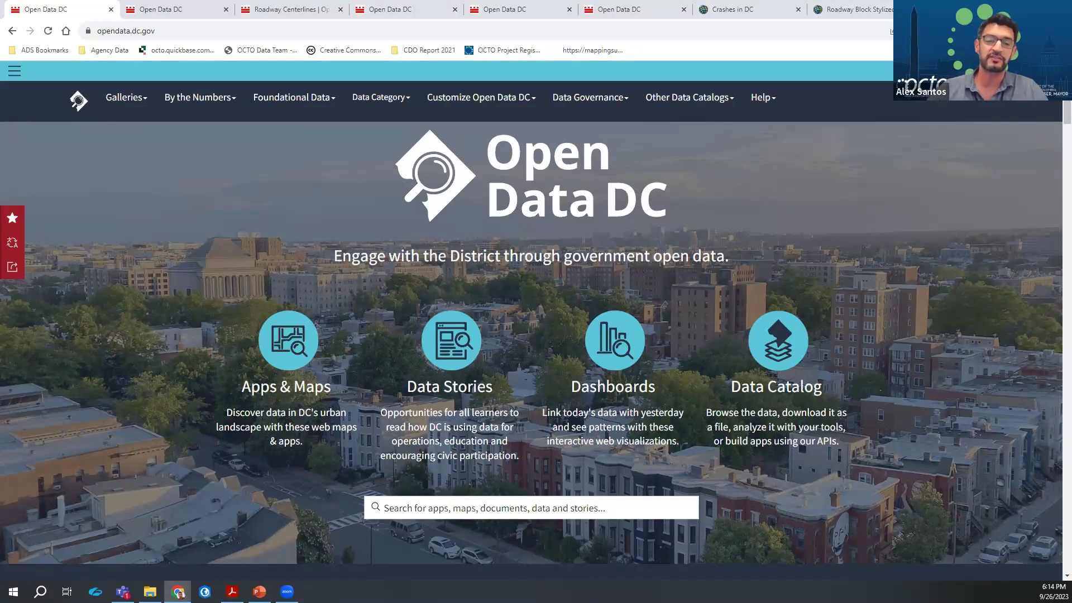
left_click(610, 509)
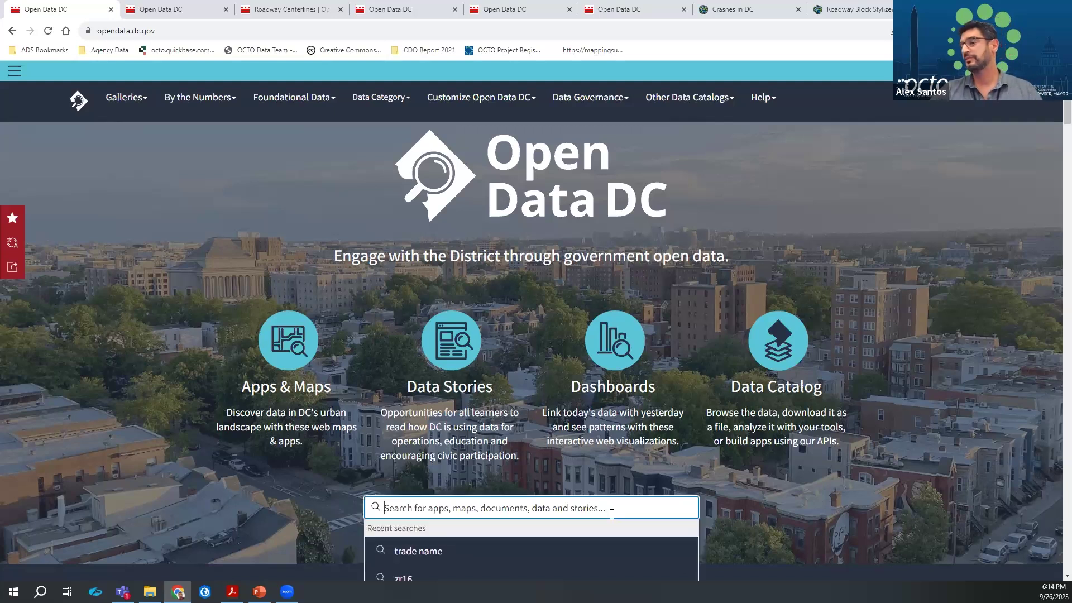
scroll(485, 441, "down", 1)
scroll(482, 413, "down", 2)
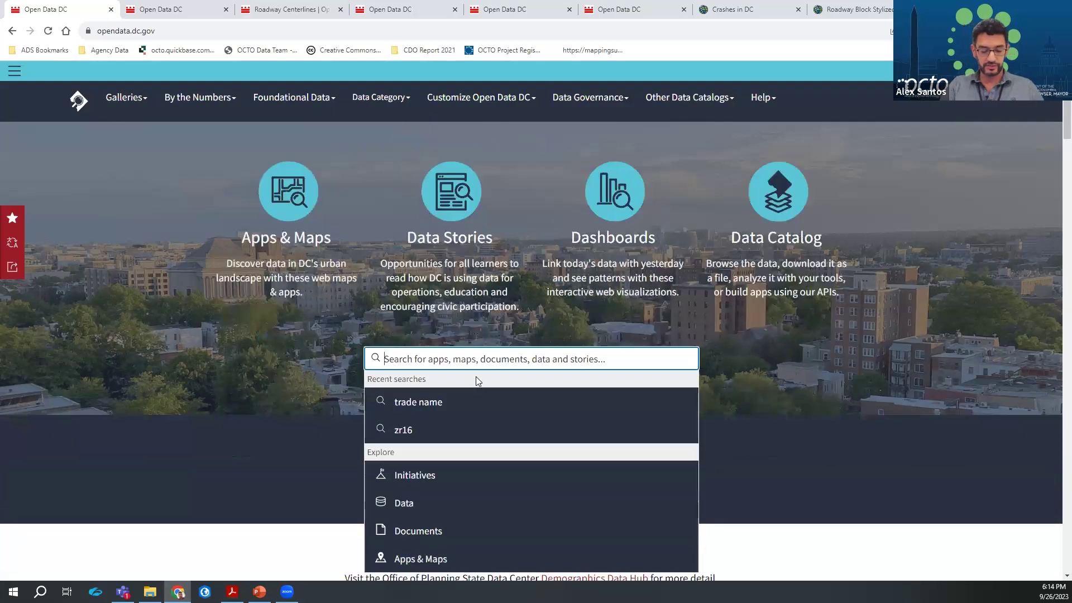
type("construction")
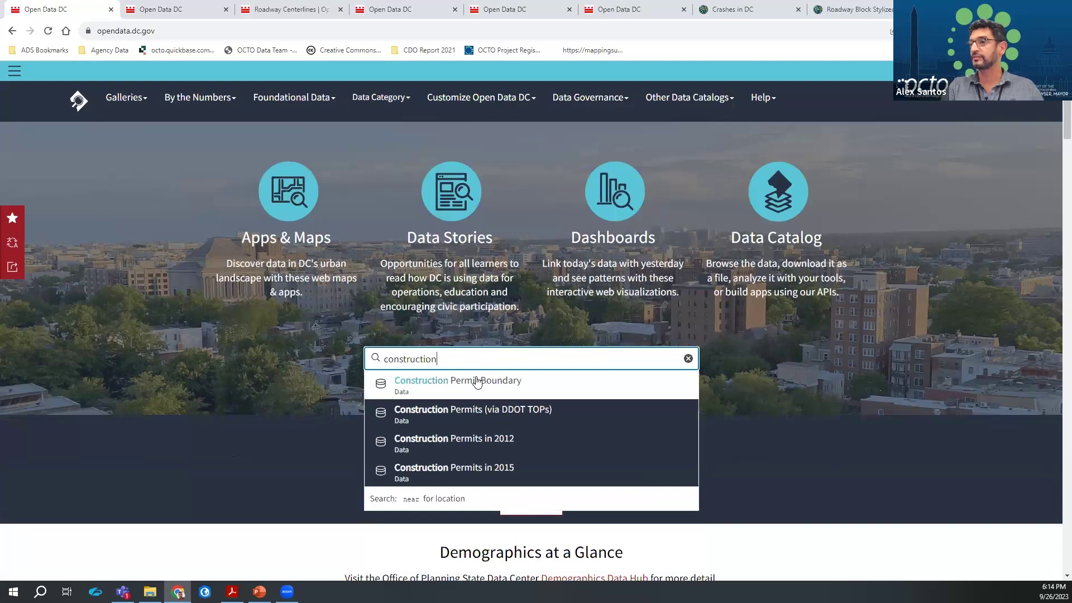
type(" permit")
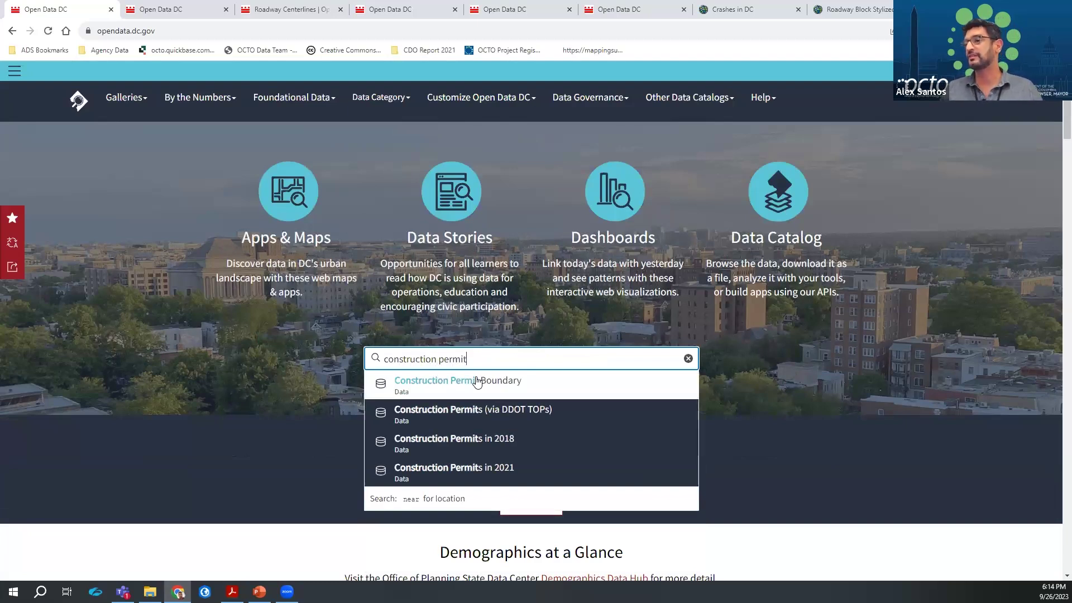
type("s in ")
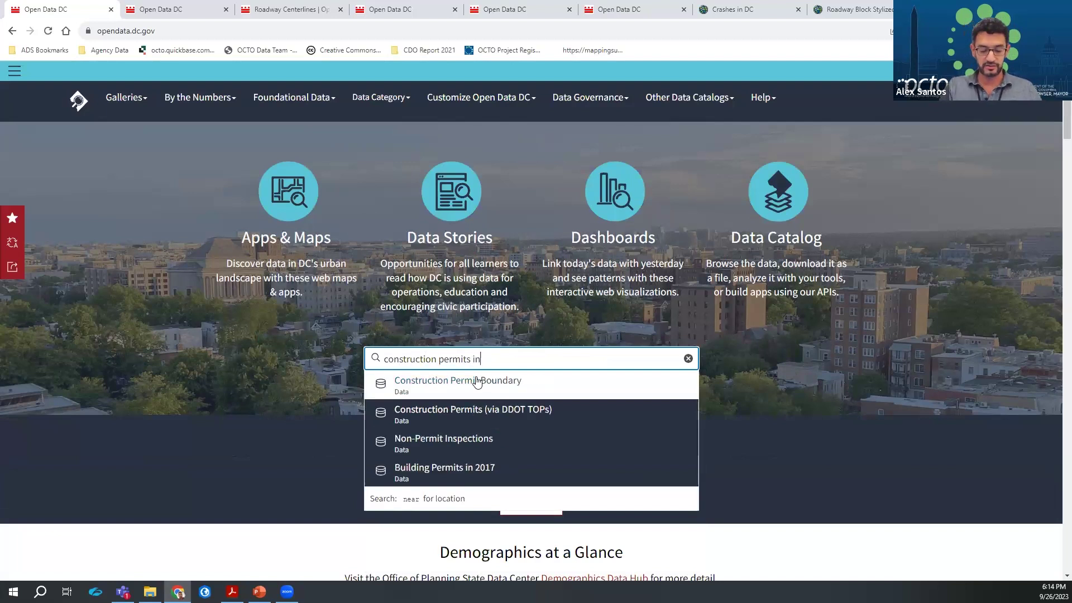
type("202")
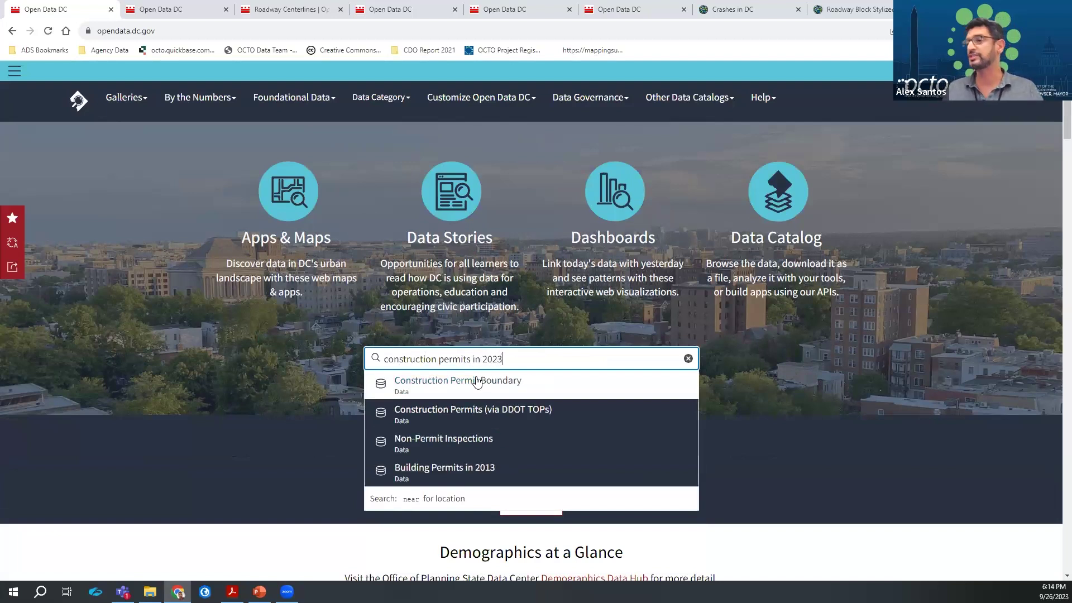
type("3")
left_click(477, 381)
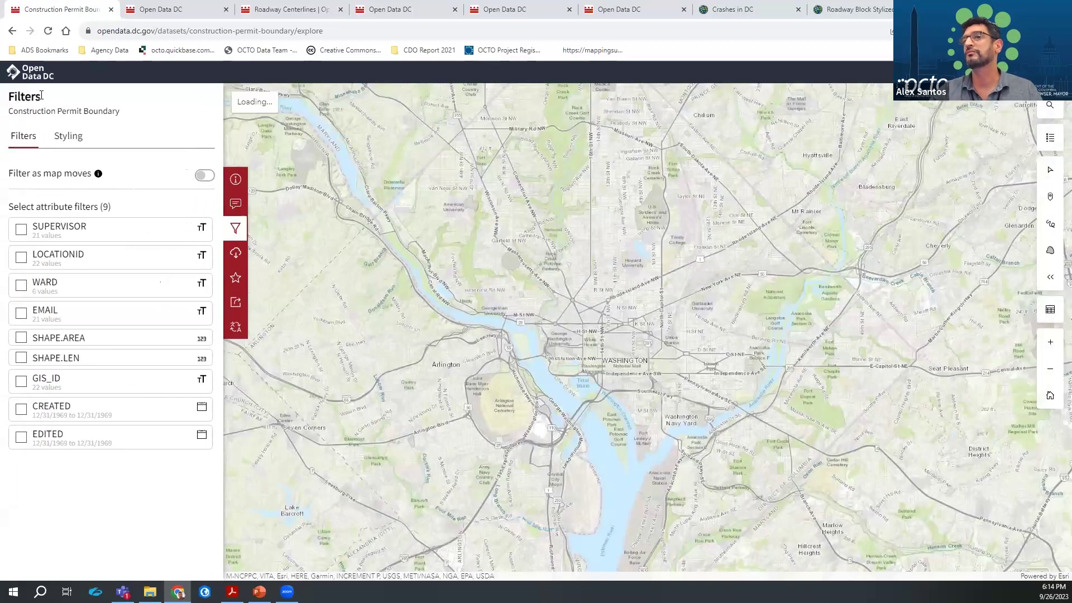
Return to the home page and rerun the search for construction permits in 2023
left_click(15, 72)
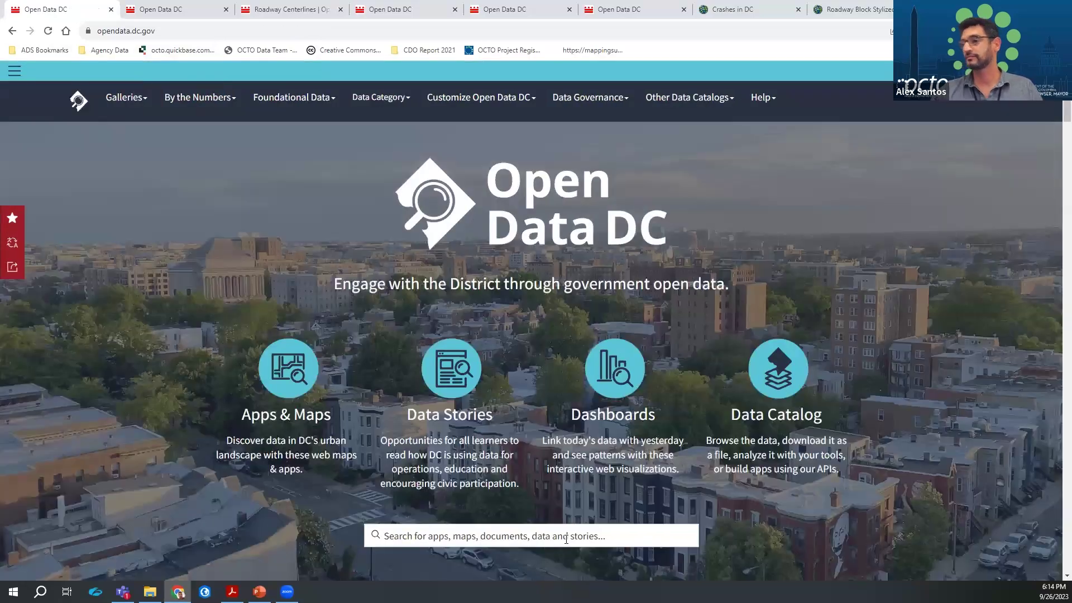
left_click(566, 539)
type("construc")
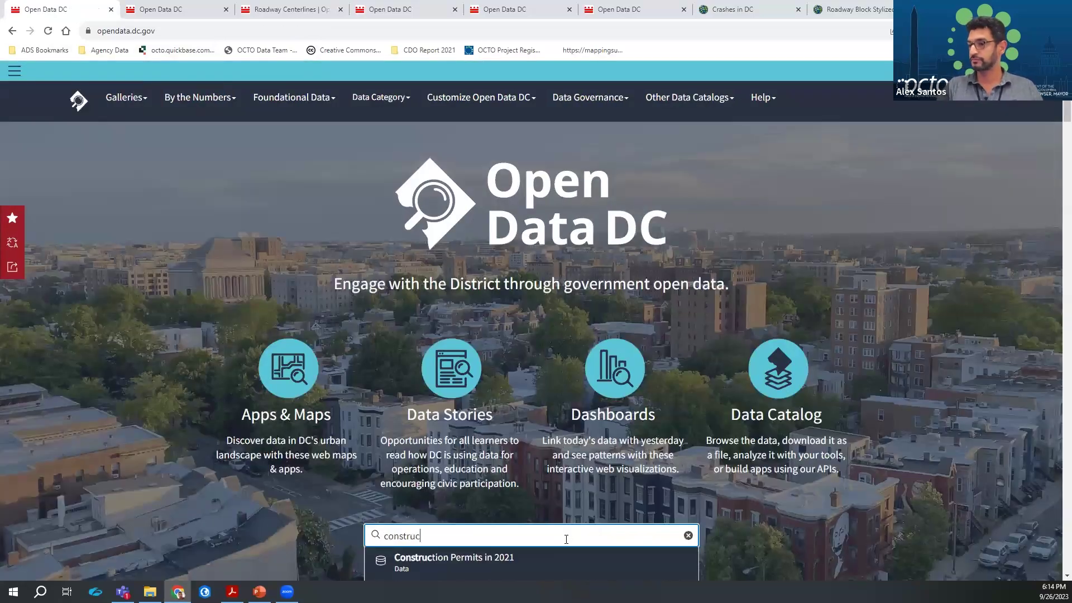
type("tion per")
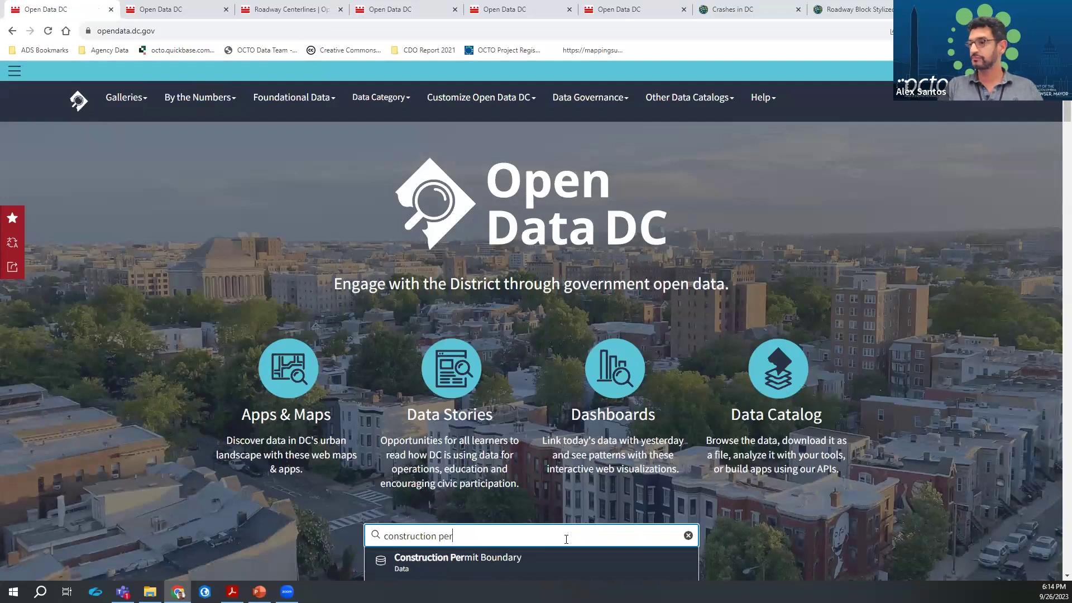
type("mits in 2023")
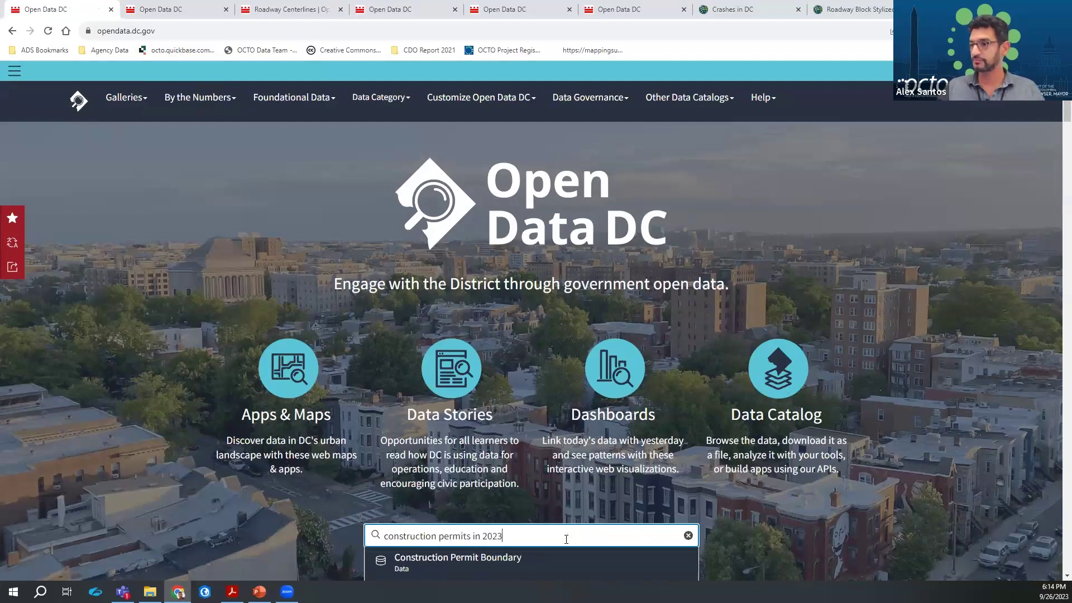
key("Return")
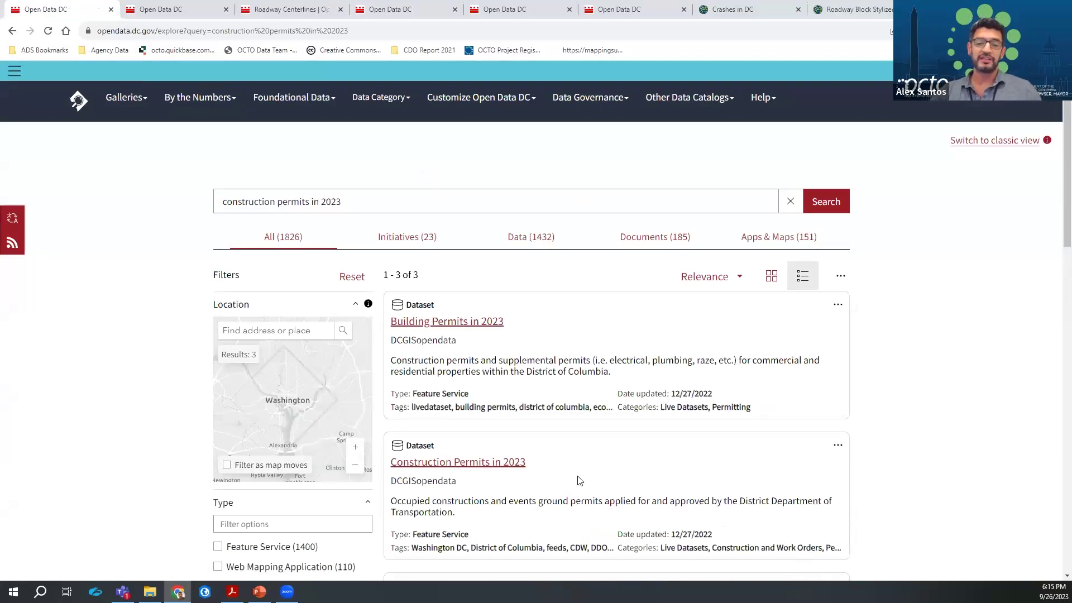
Open the Construction Permits in 2023 result, reloading once, to show its 19,789-record permit map
scroll(672, 441, "down", 3)
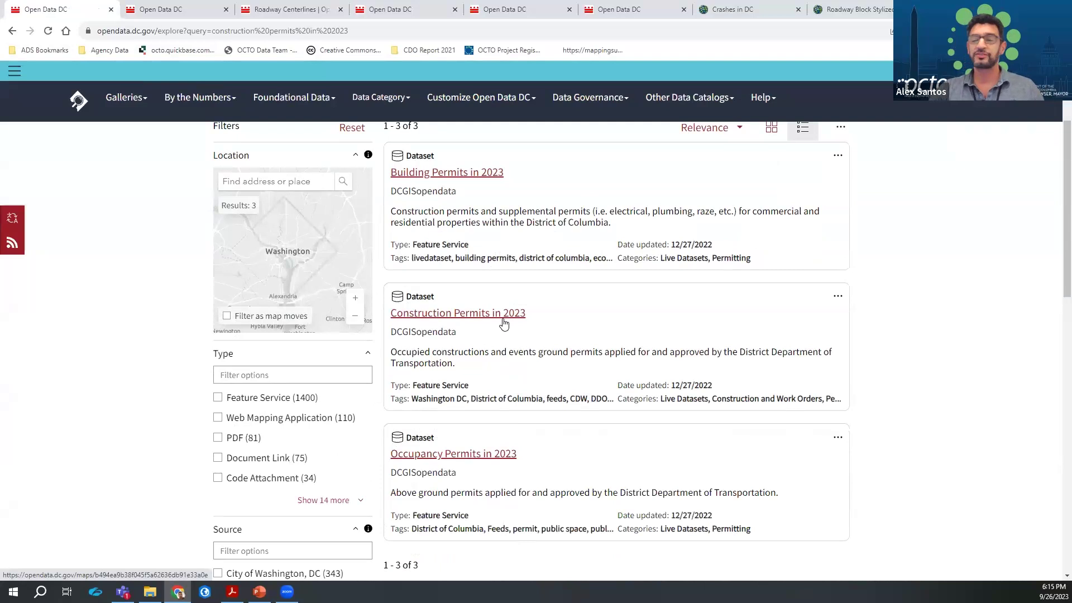
left_click(504, 323)
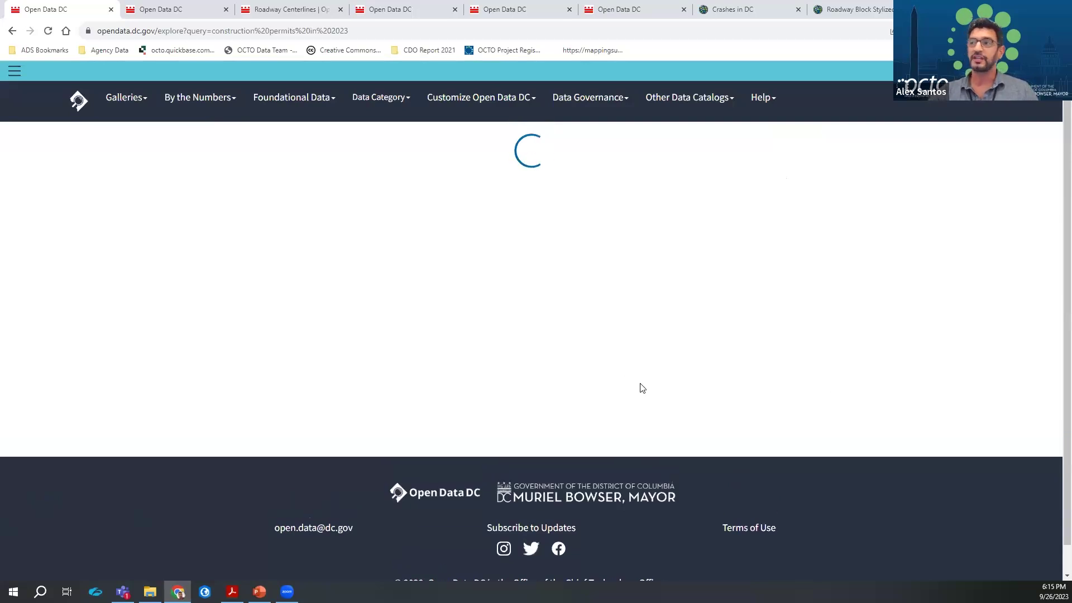
key("F5")
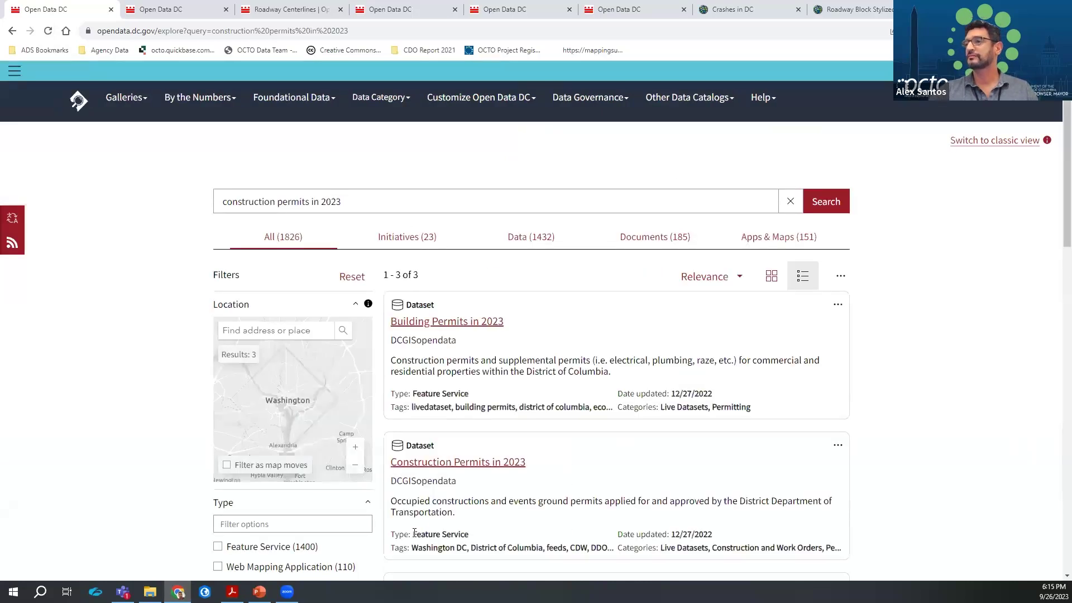
left_click(442, 462)
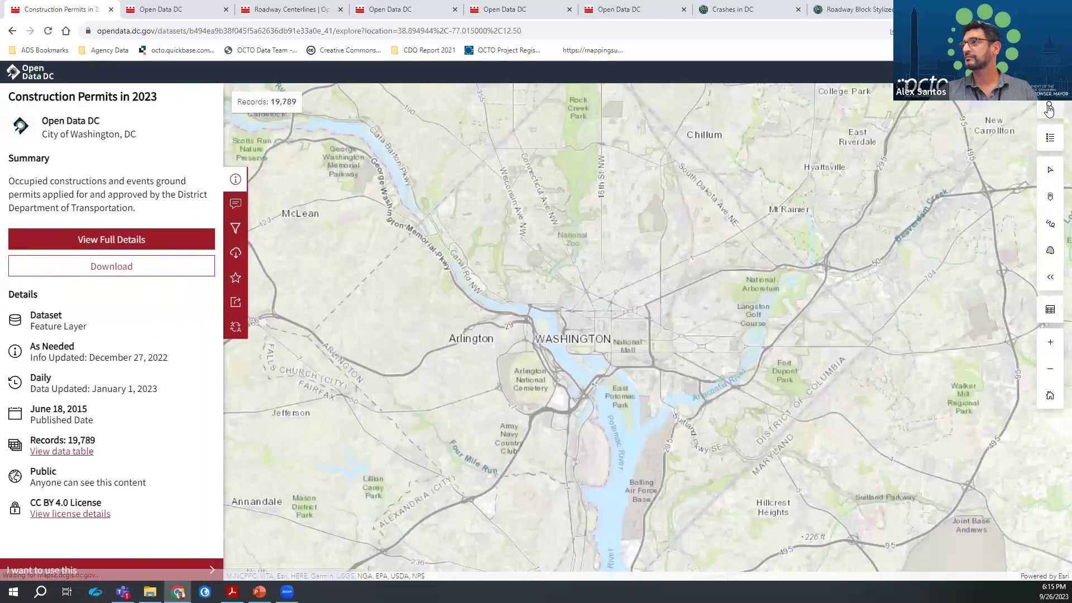
left_click(1049, 106)
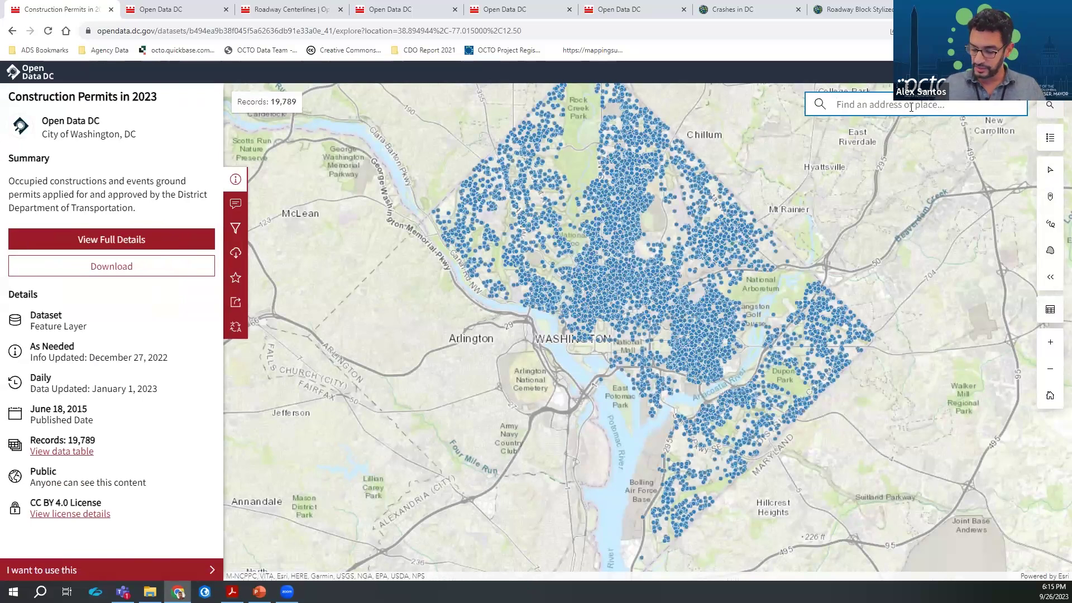
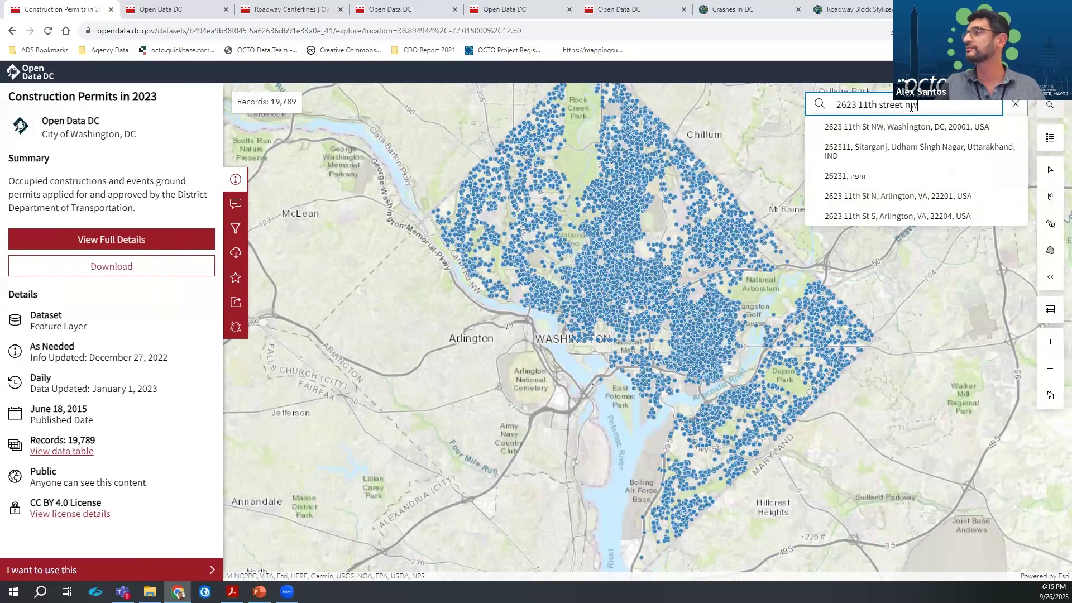
Zoom the permits map to a street address on 11th St NW using Find an address
key("Return")
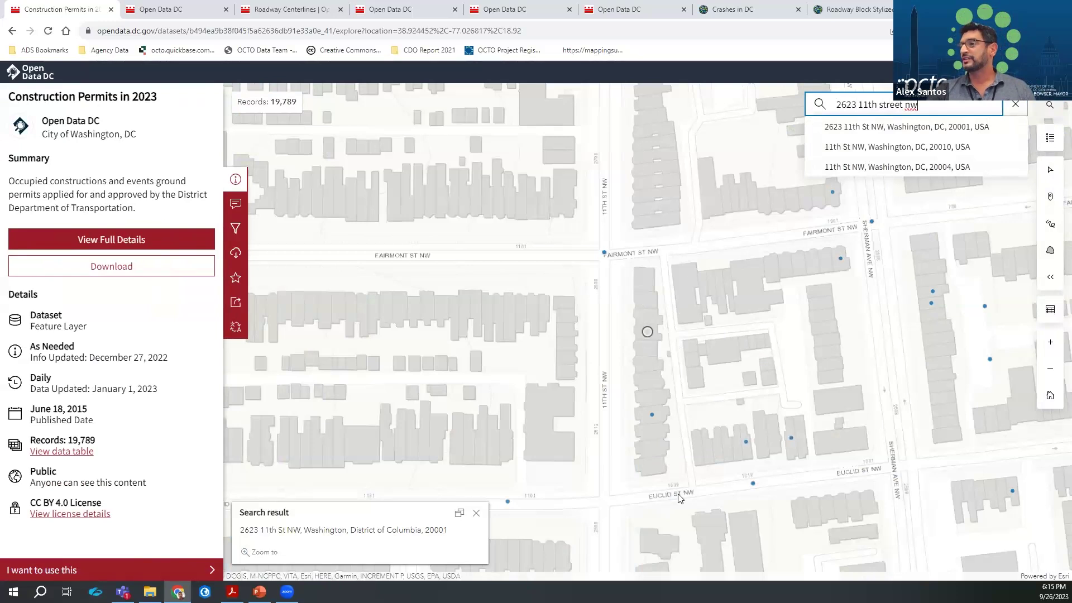
mouse_move(652, 414)
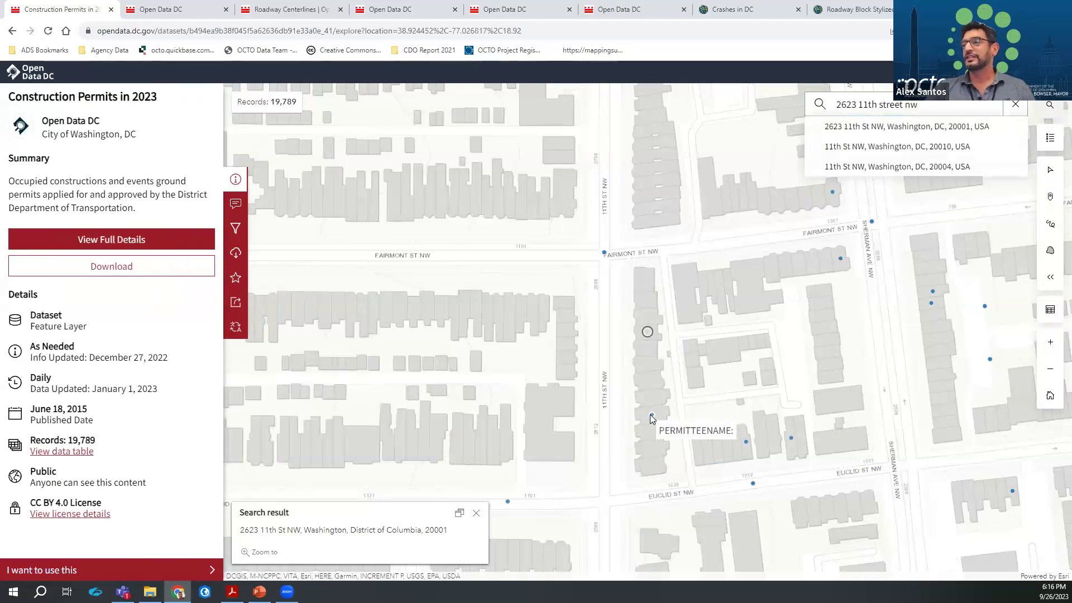
Page through the four permit records at the point near the address, then close the popup
left_click(650, 414)
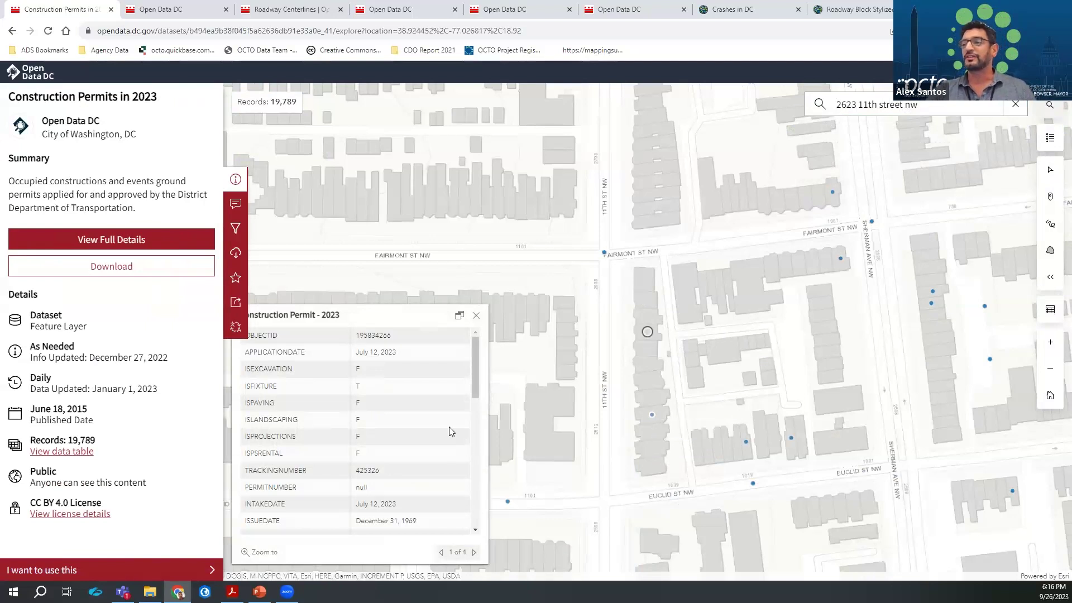
scroll(449, 429, "down", 3)
left_click_drag(474, 414, 476, 455)
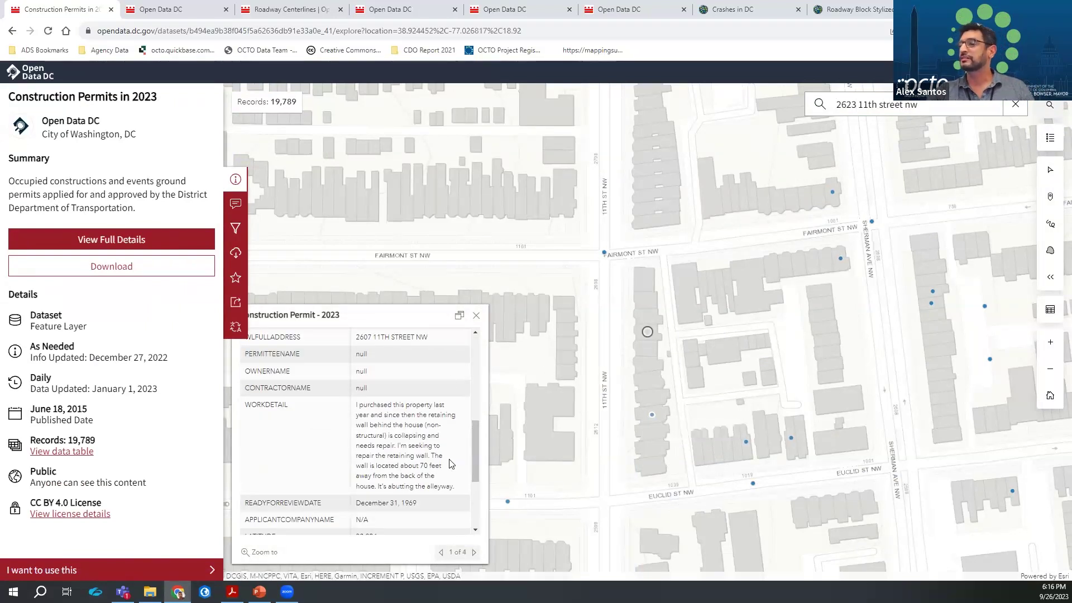
left_click(474, 552)
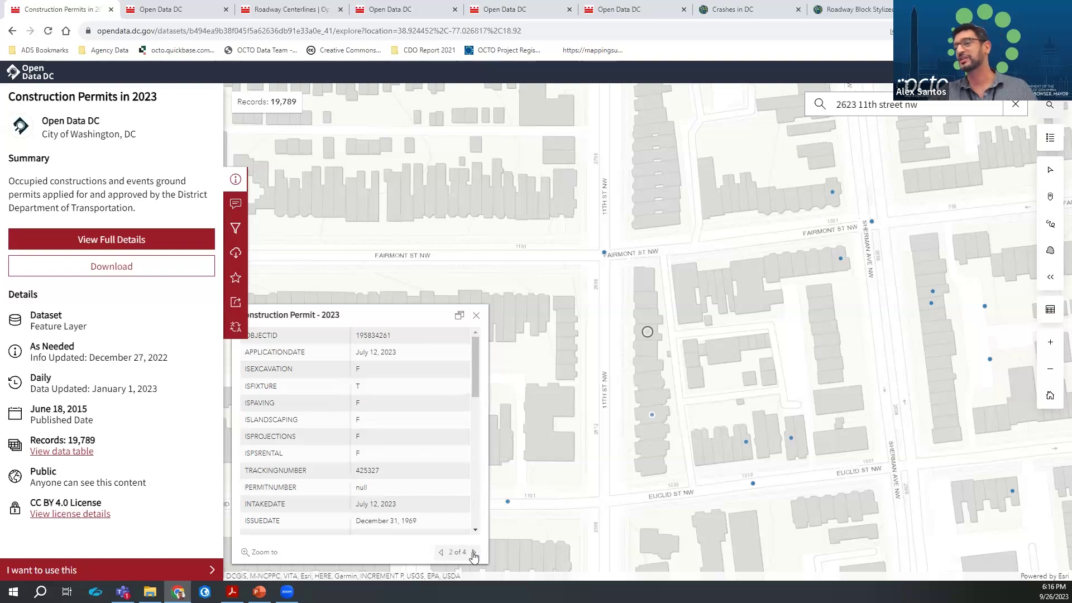
left_click(474, 553)
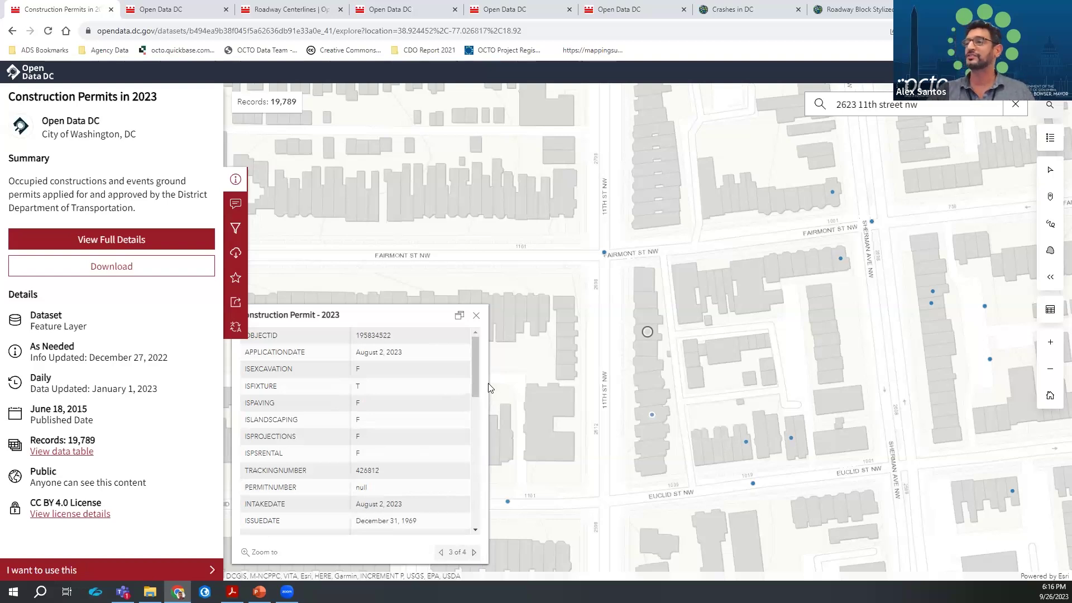
left_click_drag(472, 389, 474, 428)
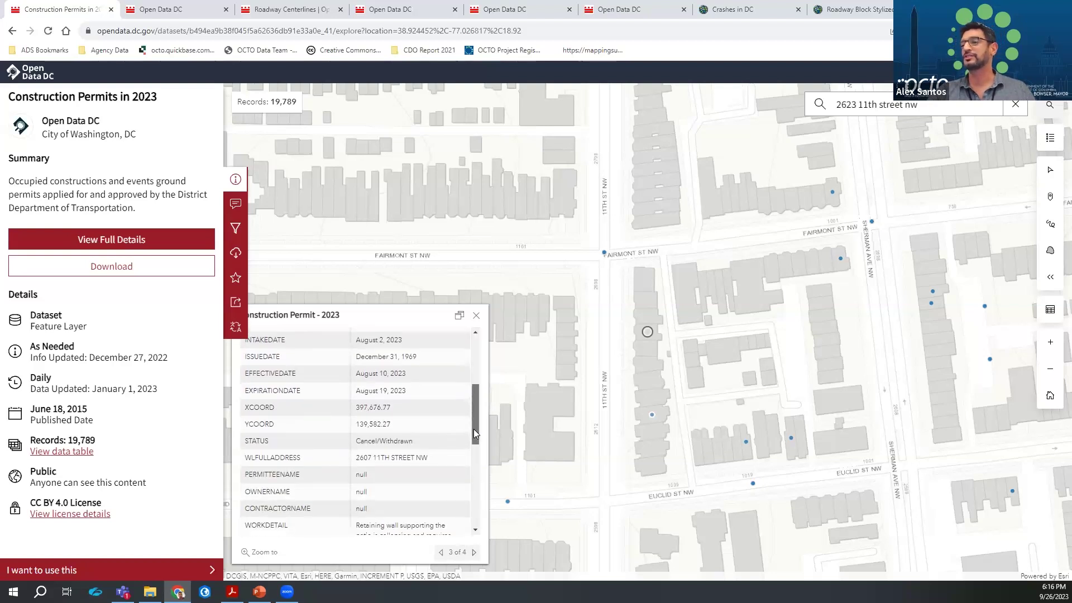
left_click(474, 553)
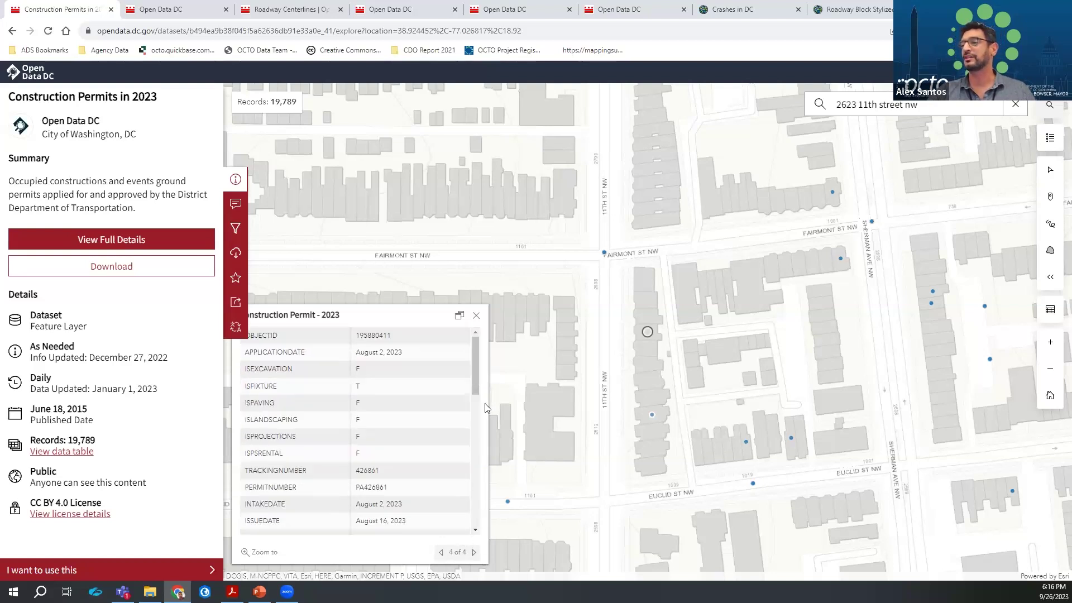
left_click_drag(476, 384, 476, 476)
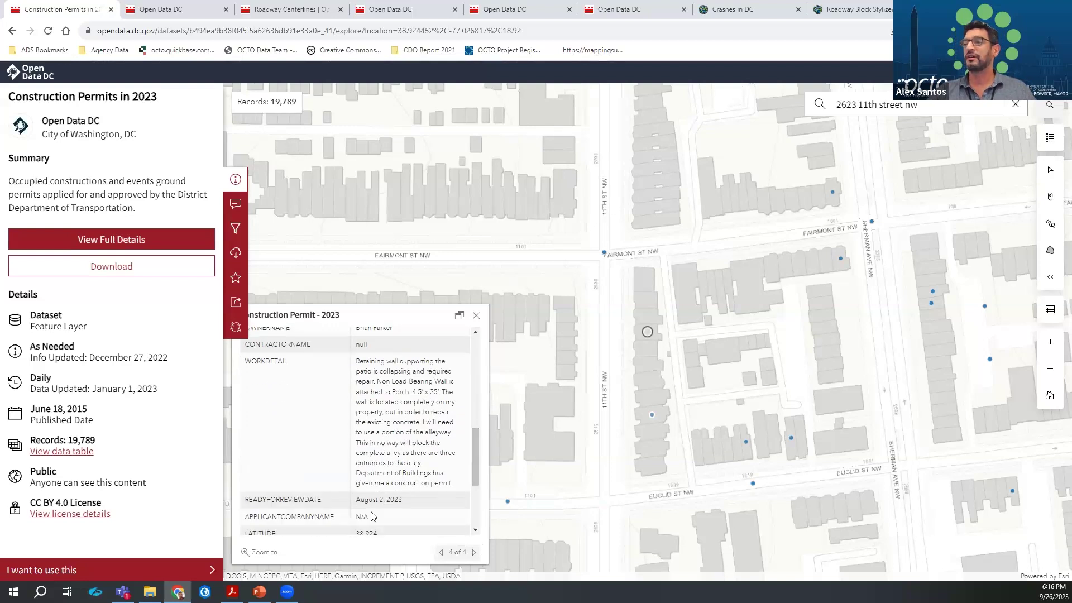
left_click_drag(251, 361, 374, 369)
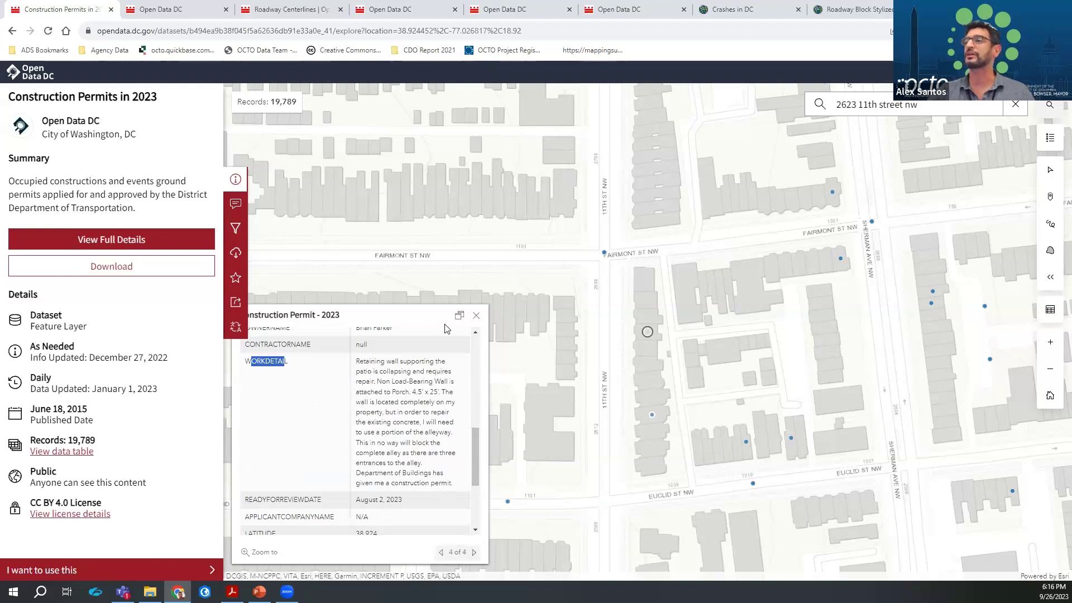
left_click(477, 315)
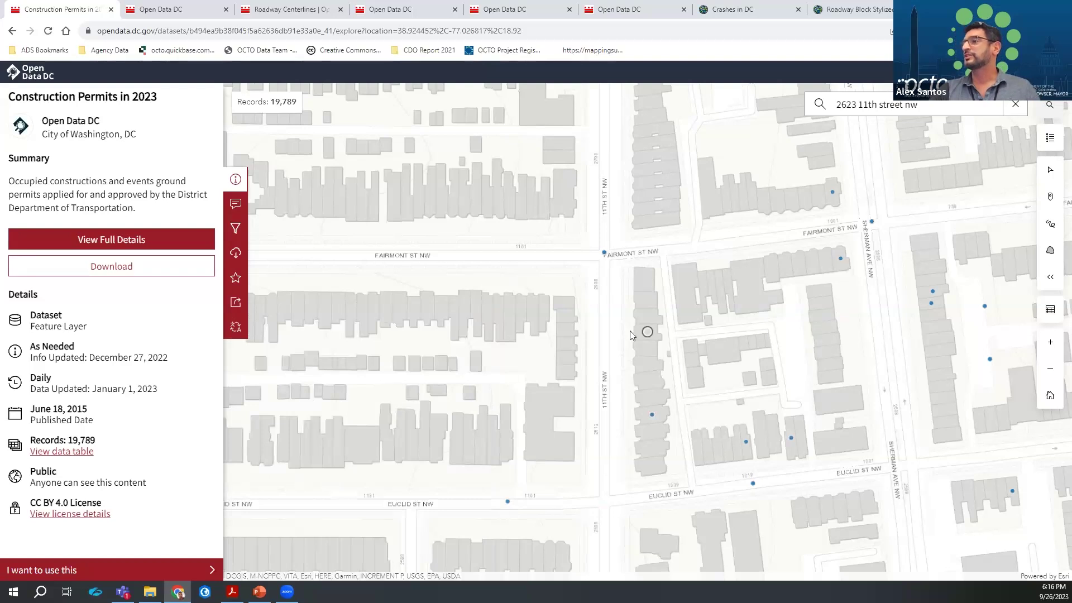
Draw a freehand line on the map tracing 11th St NW through Columbia Heights
scroll(620, 335, "down", 4)
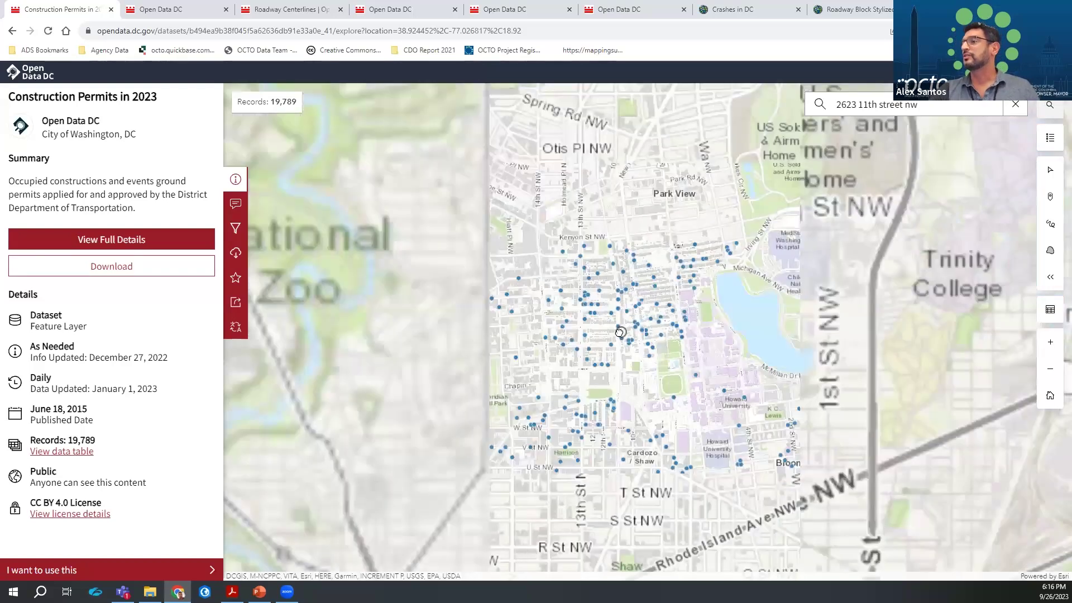
scroll(620, 335, "up", 2)
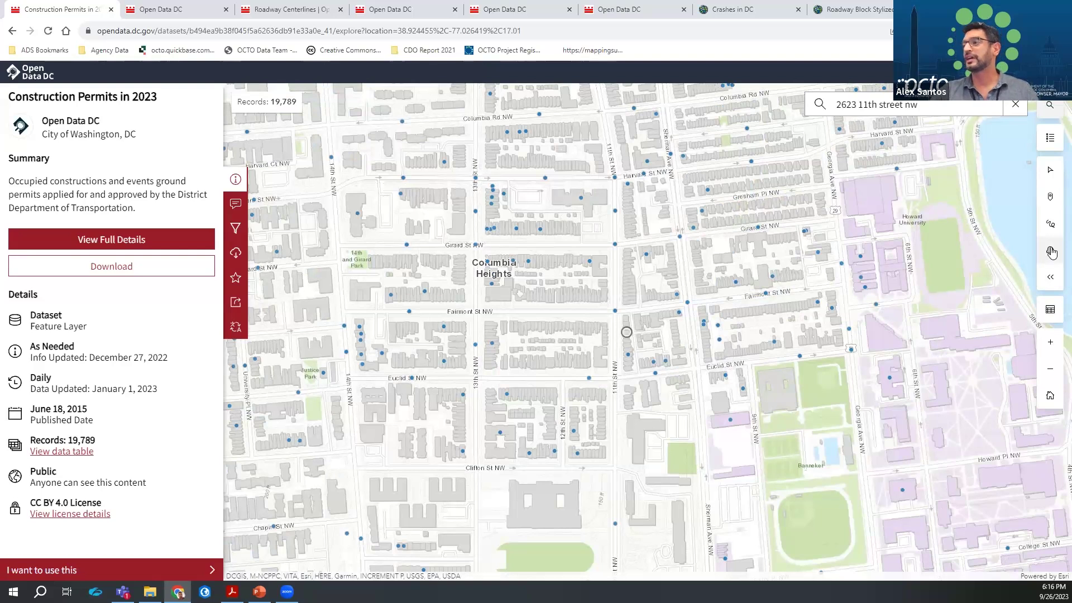
left_click(1050, 223)
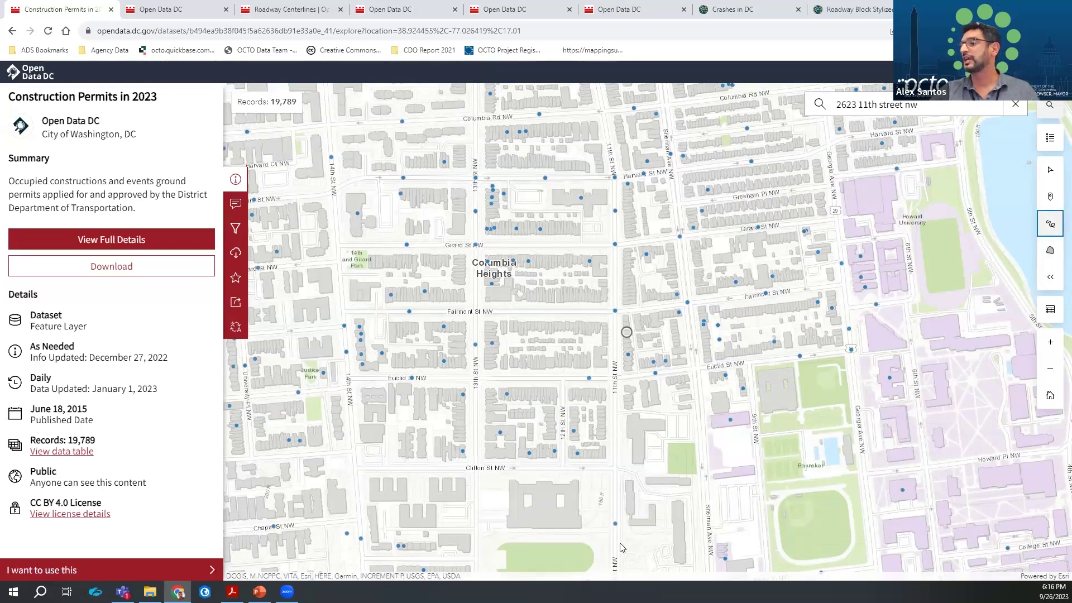
mouse_move(622, 548)
left_mouse_down()
mouse_move(622, 490)
mouse_move(631, 550)
left_mouse_up()
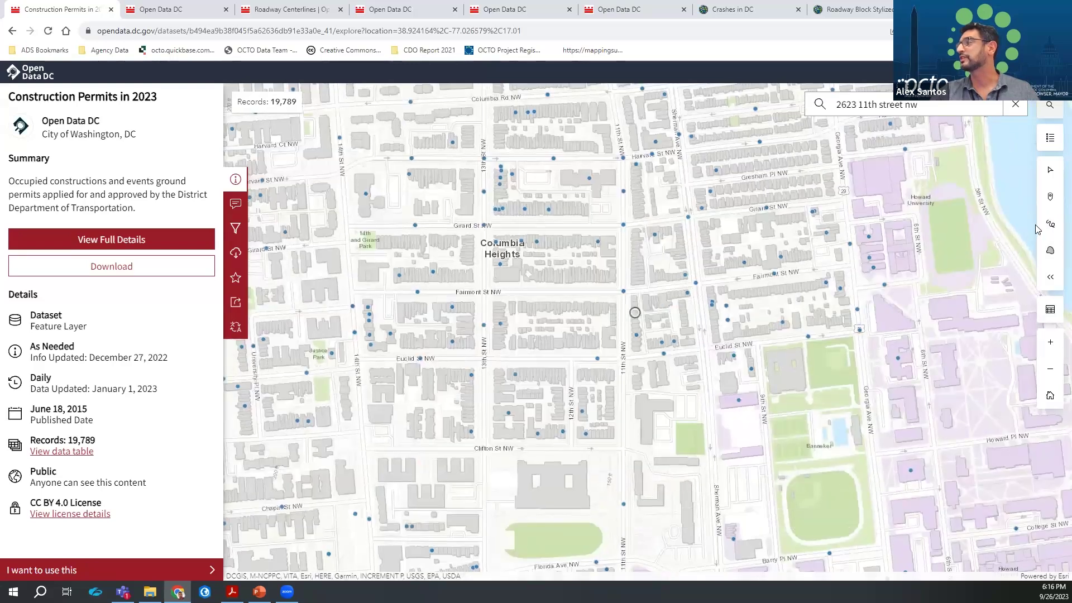
left_click(1053, 223)
mouse_move(629, 569)
left_mouse_down()
mouse_move(630, 434)
mouse_move(638, 520)
left_mouse_up()
left_click(1050, 226)
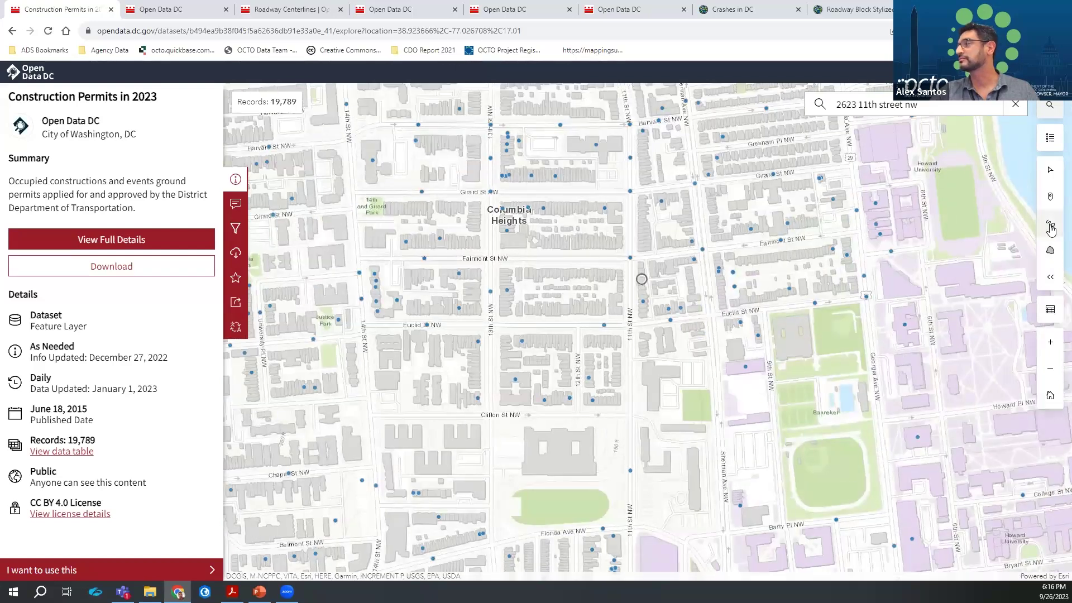
left_click_drag(634, 453, 625, 257)
left_click_drag(621, 194, 629, 111)
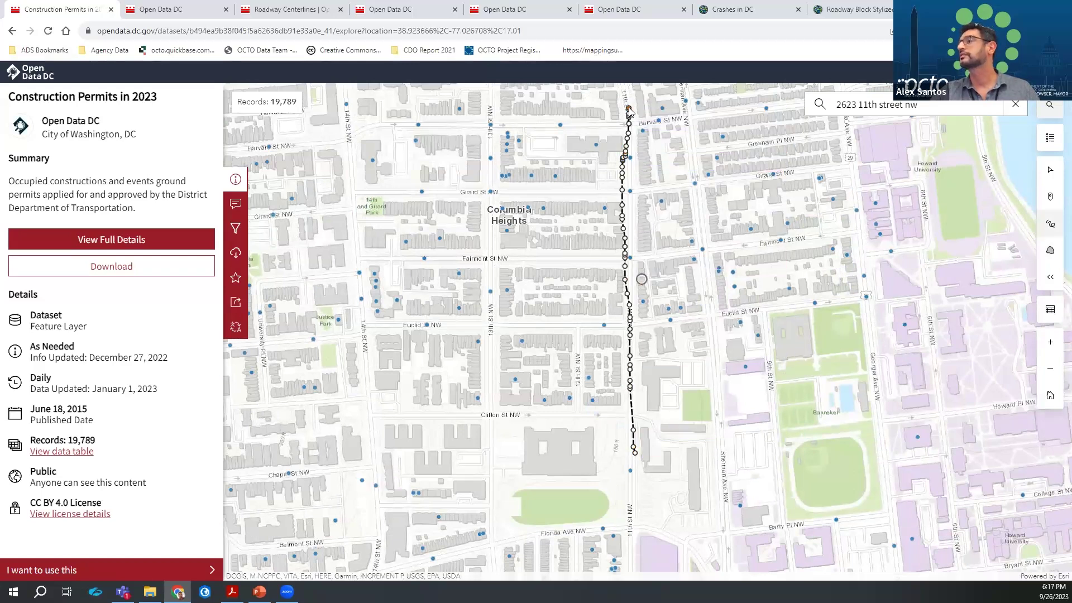
double_click(630, 110)
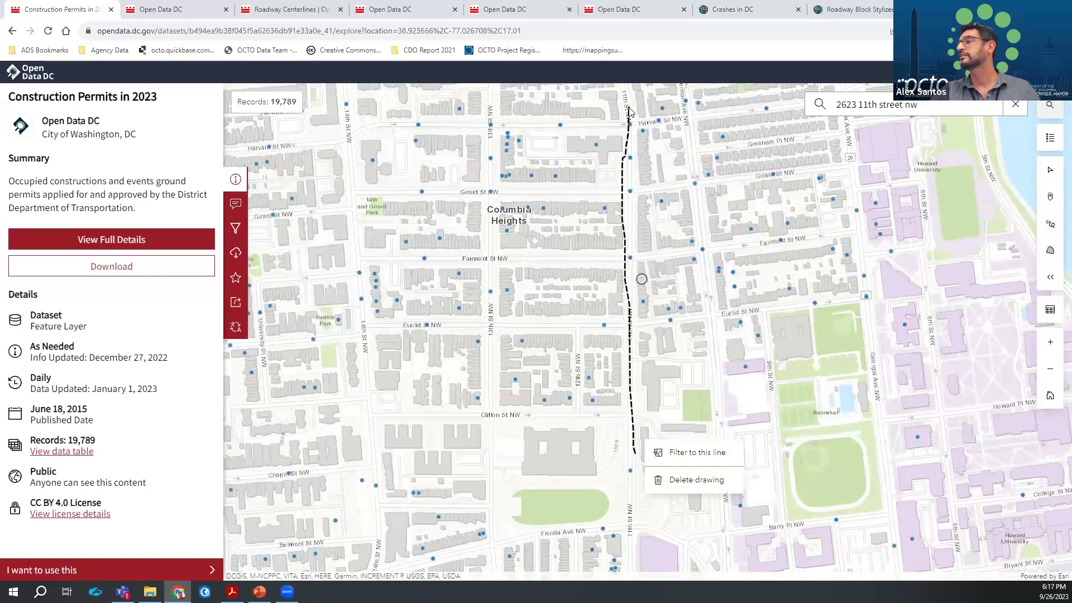
Filter permits to the drawn line with a 200-foot buffer distance, leaving 35 records
left_click(689, 452)
left_click(846, 219)
key("BackSpace")
type("200")
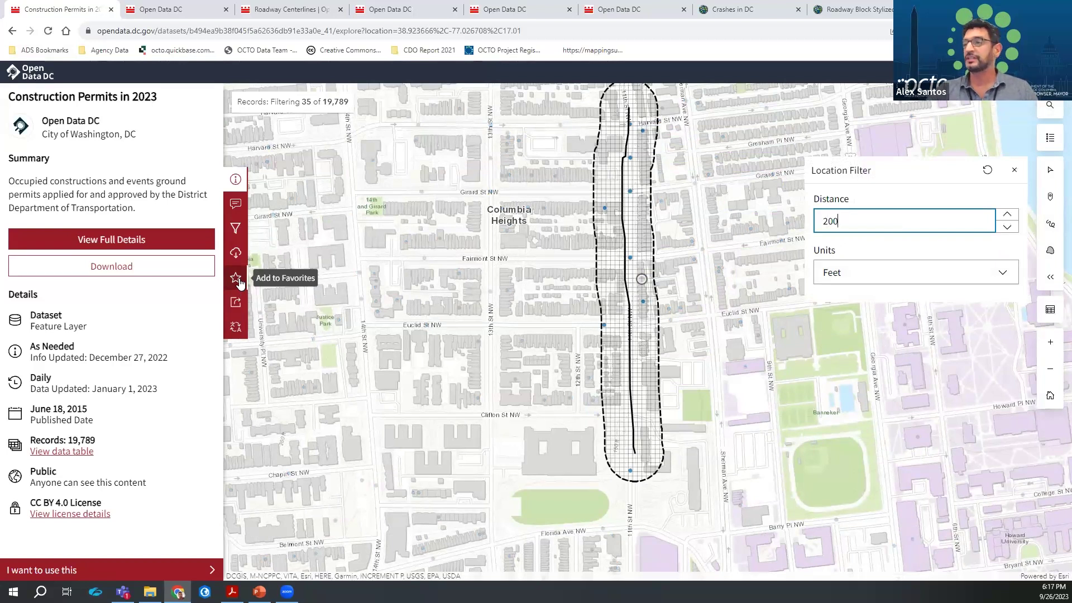
Open download options limited to the filtered permits, offering CSV, KML, Shapefile and GeoJSON
left_click(235, 304)
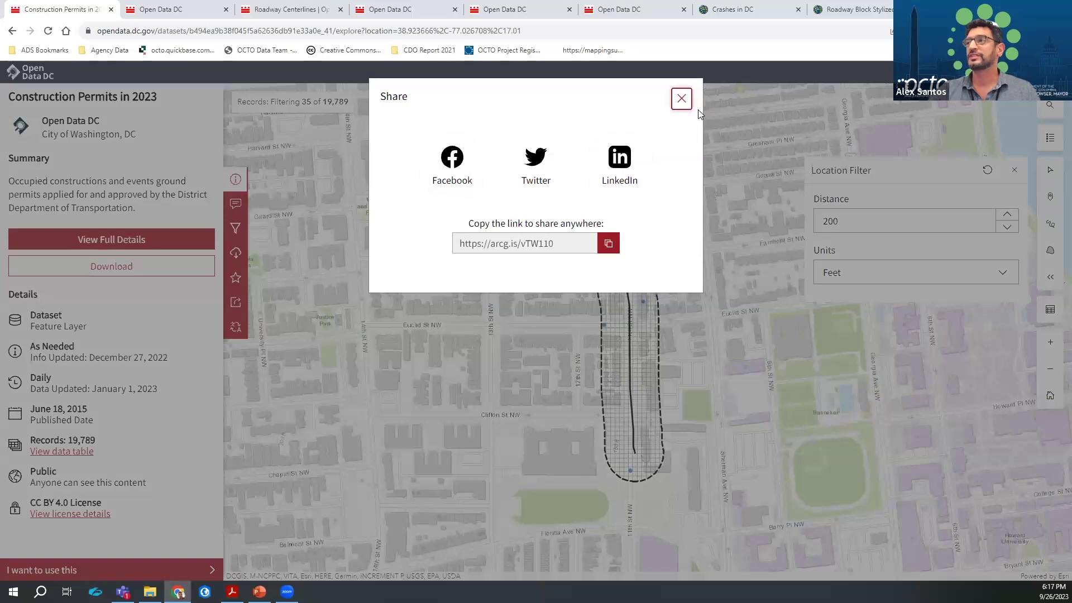
left_click(681, 98)
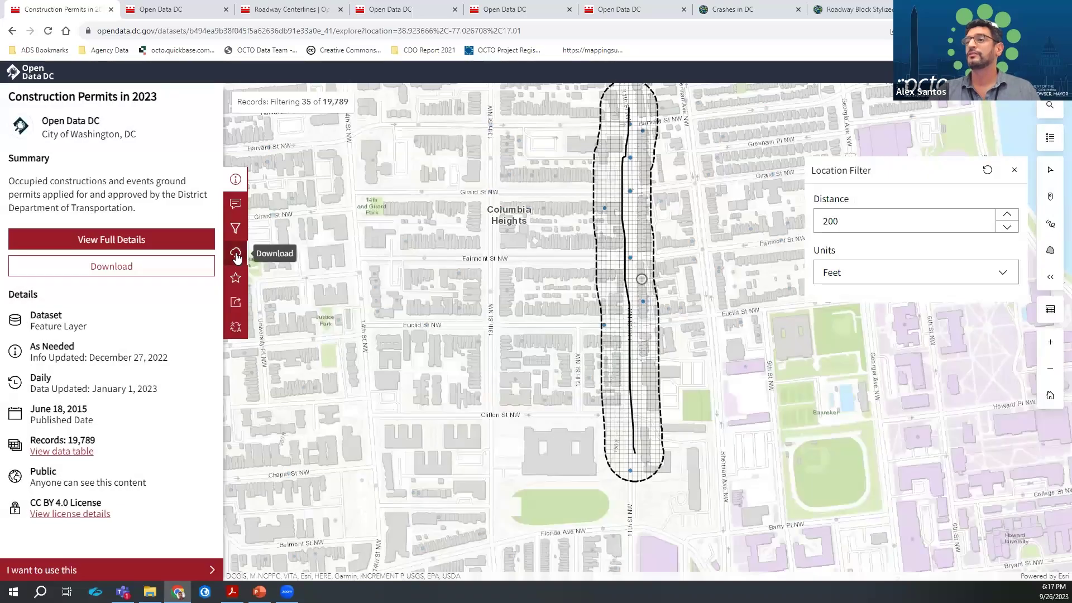
left_click(236, 256)
left_click(82, 144)
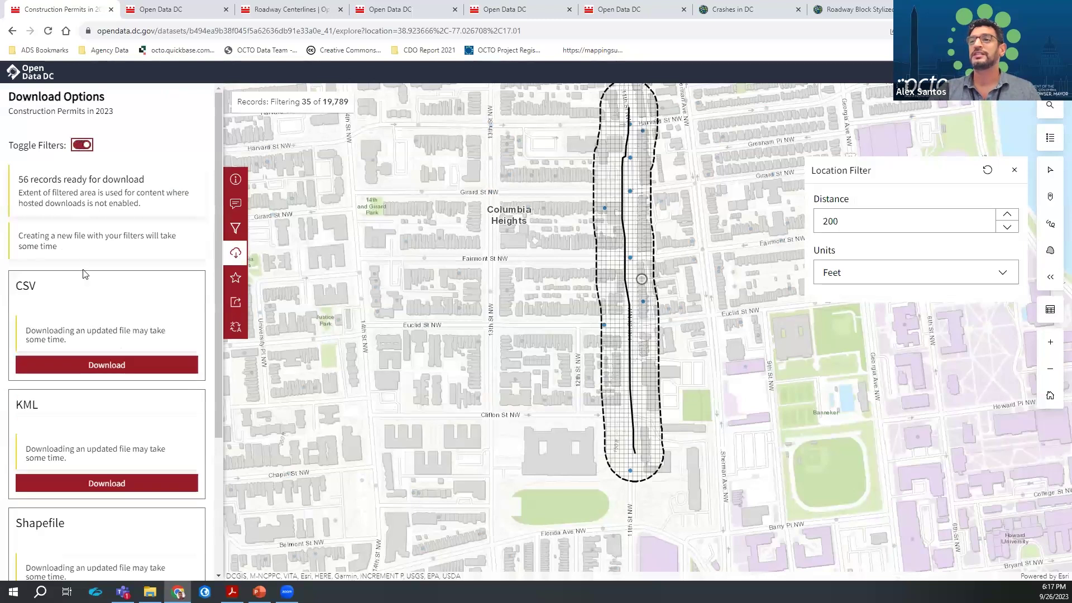
scroll(83, 273, "down", 3)
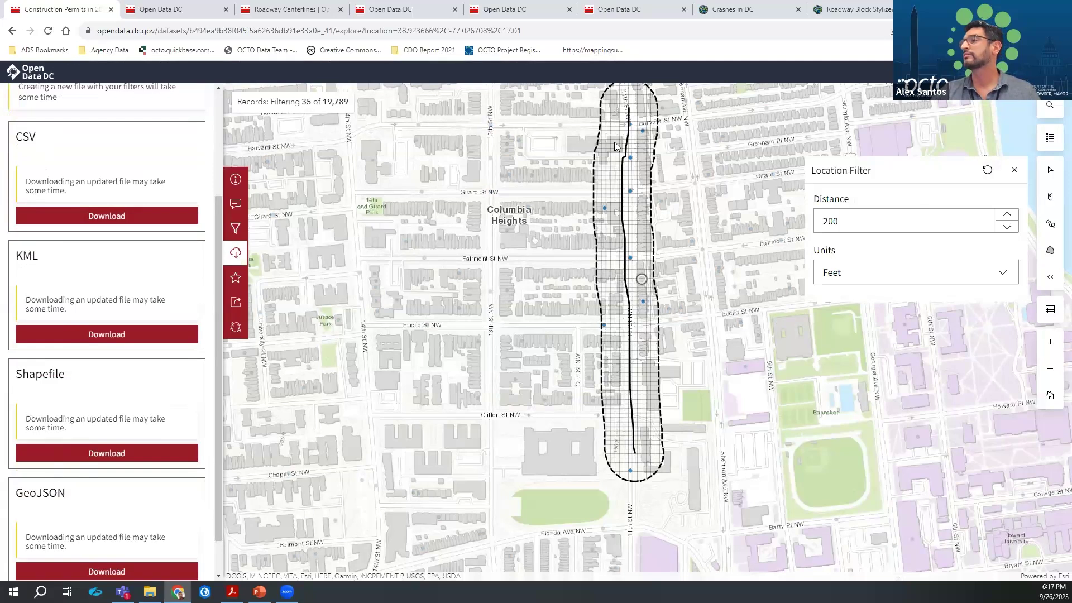
scroll(613, 182, "up", 2)
scroll(615, 214, "down", 2)
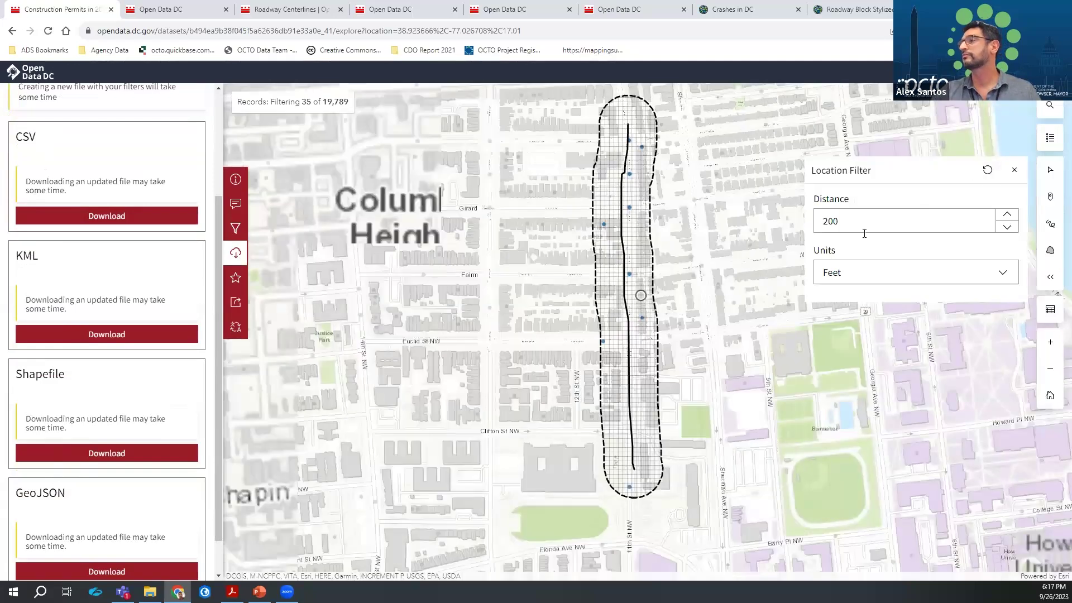
left_click(1015, 170)
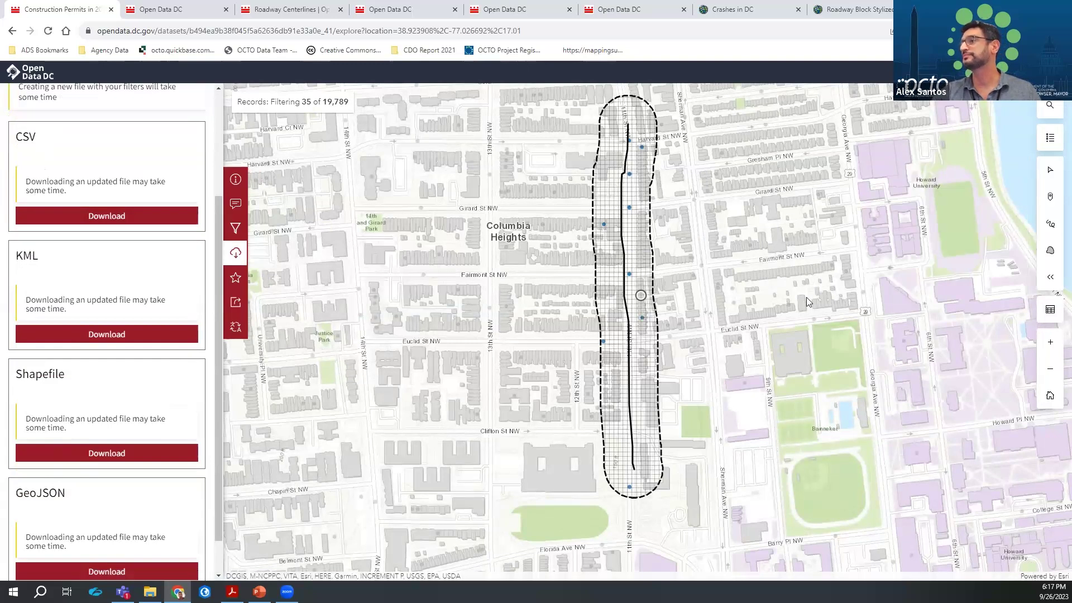
List the 35 filtered permits in a table and open the filter pane's 27 attribute filters
left_click(1050, 309)
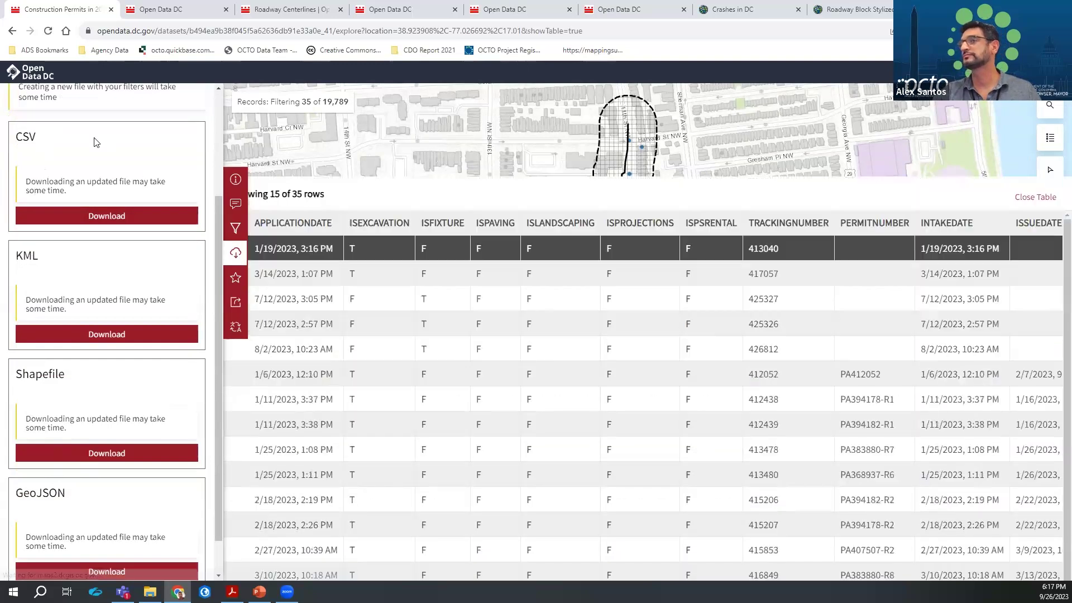
left_click(236, 206)
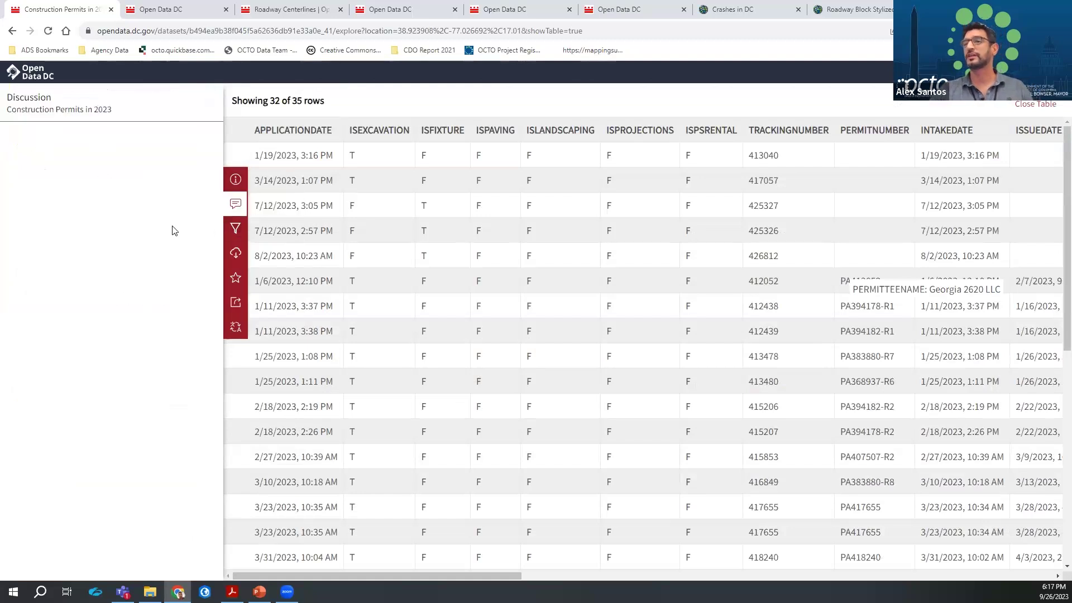
left_click(236, 230)
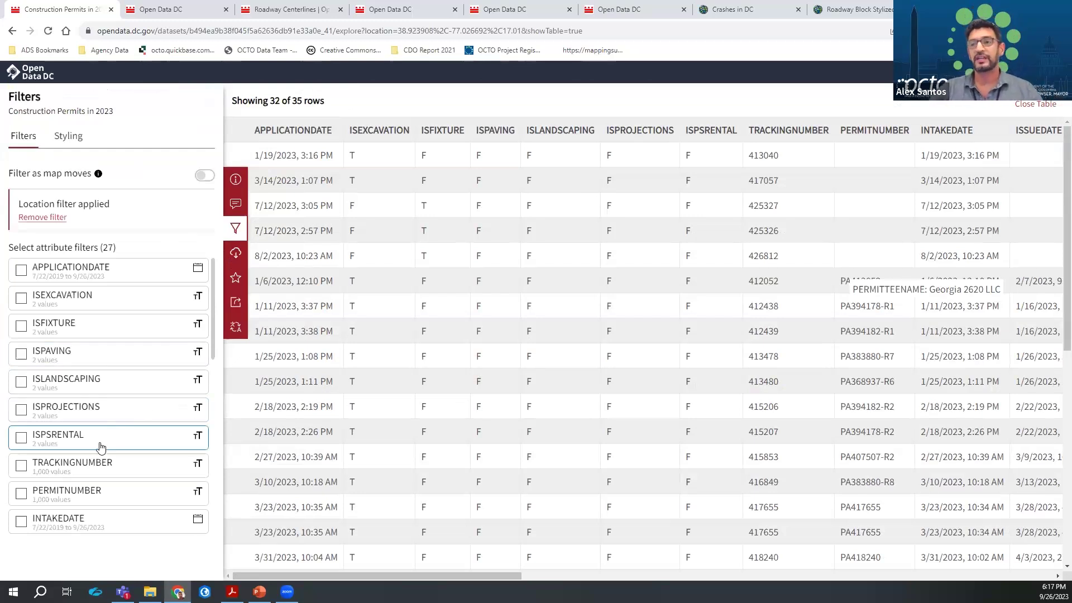
scroll(78, 480, "down", 6)
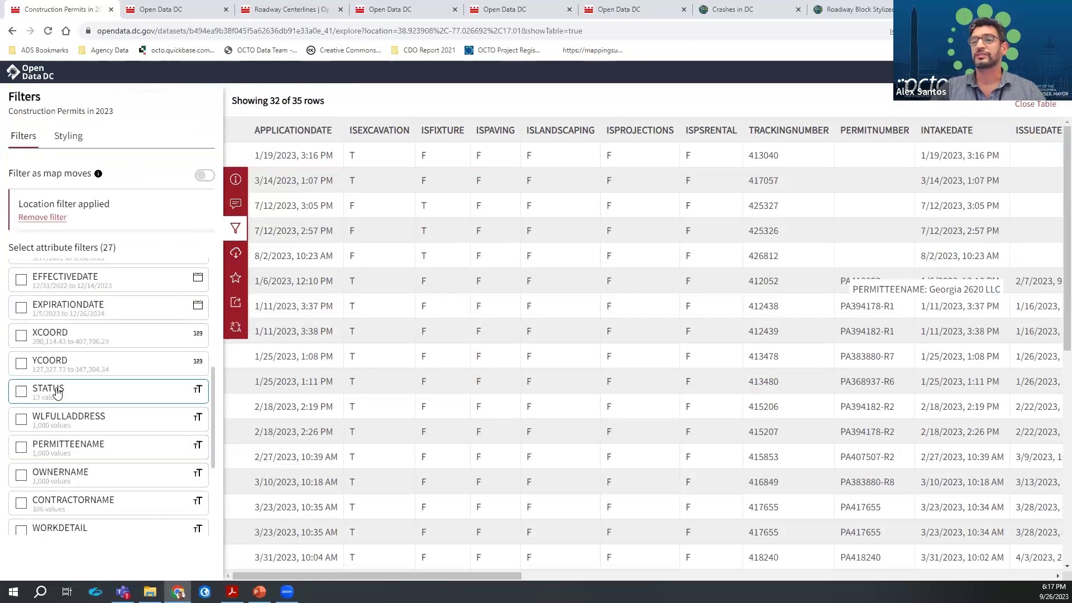
Keep only STATUS Issued permits, drop the 11th Street filter, enable Filter as map moves, open Download
left_click(45, 391)
left_click(43, 278)
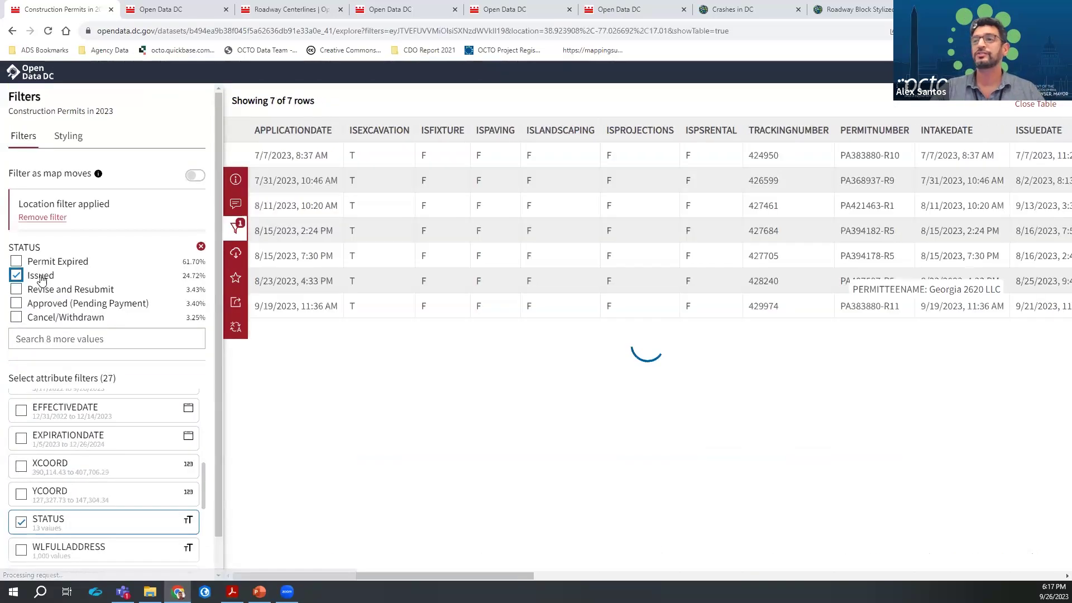
left_click(43, 217)
left_click(201, 176)
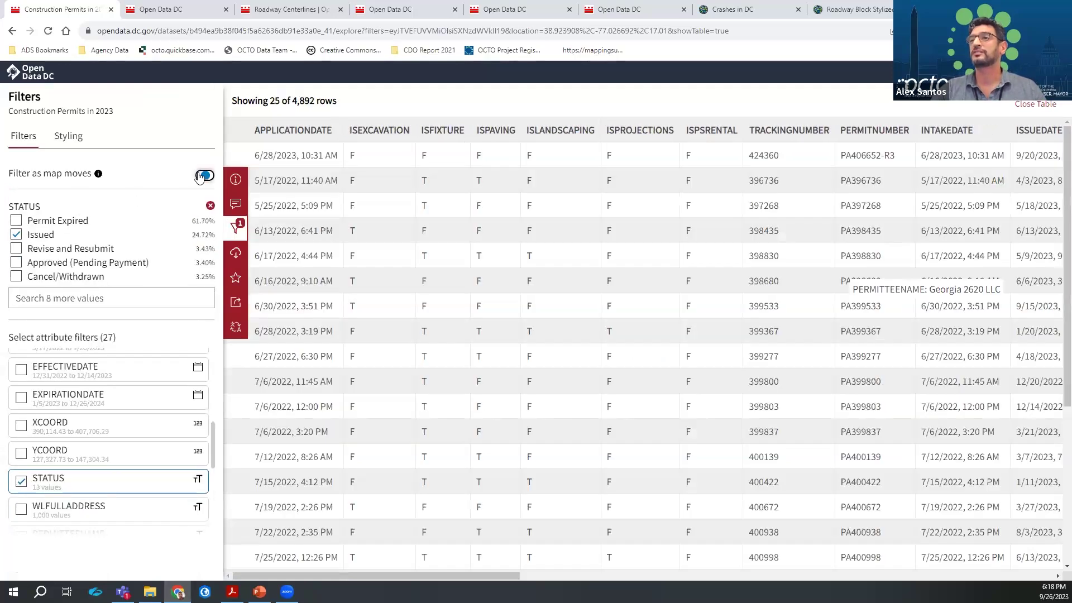
left_click(236, 253)
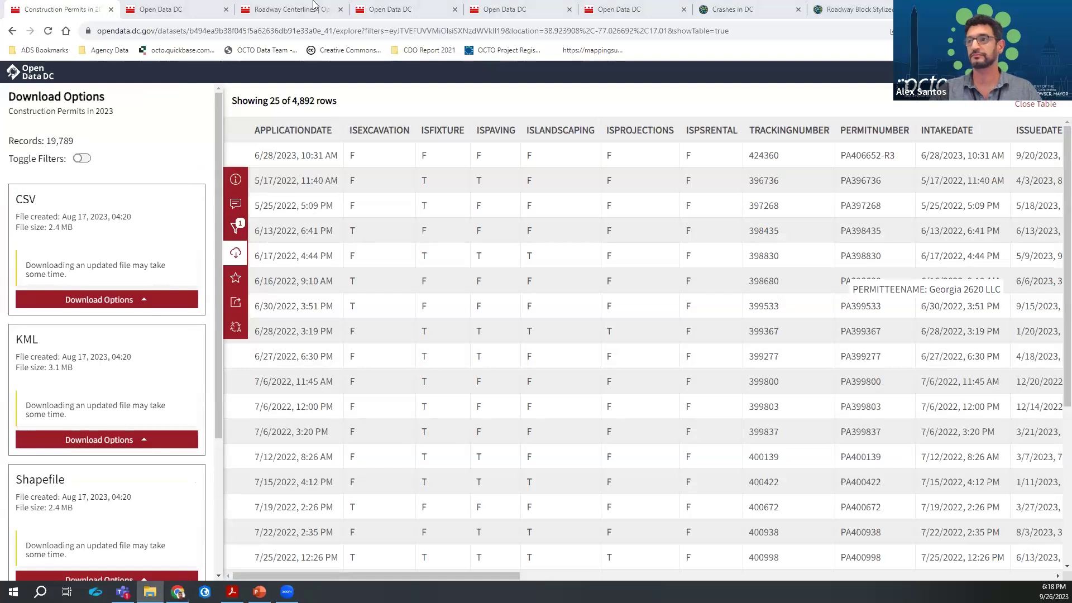
key("alt+Tab")
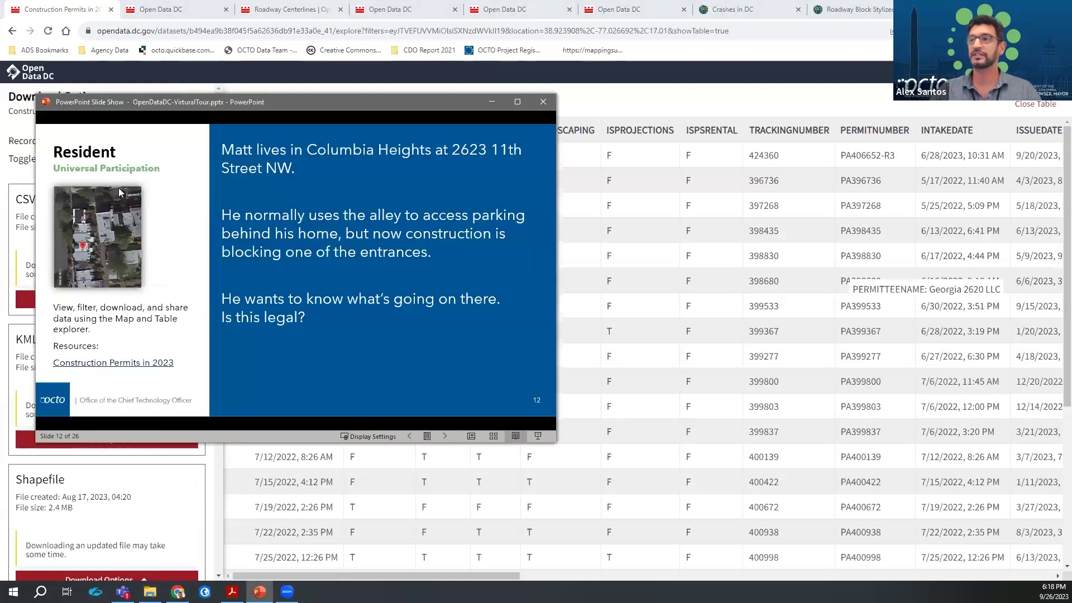
Advance the slides to the Business Owner scenario, then return to the Open Data DC home page
left_click(232, 258)
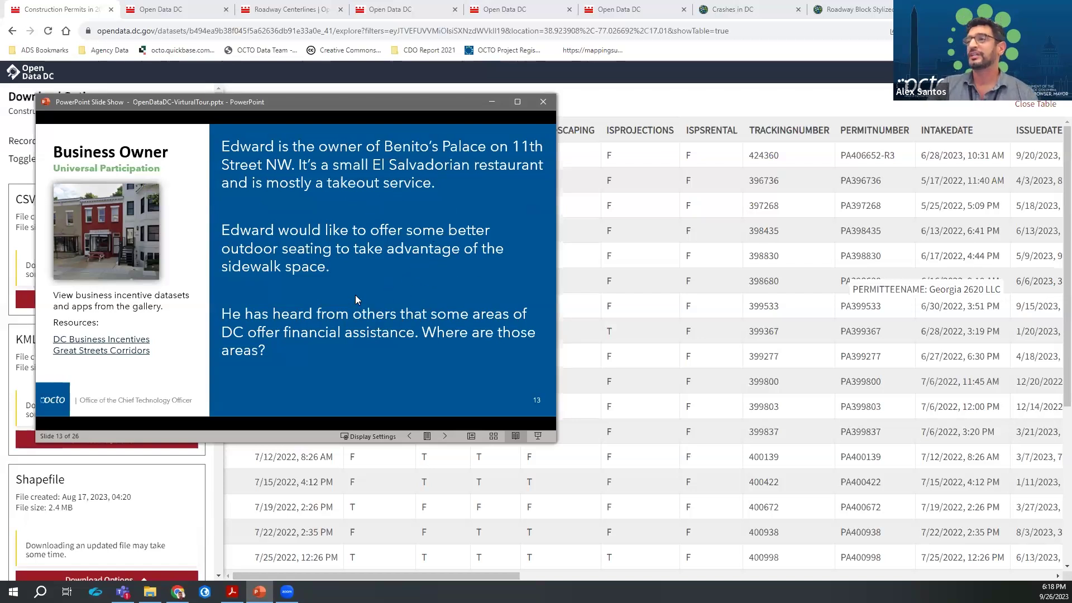
key("alt+Tab")
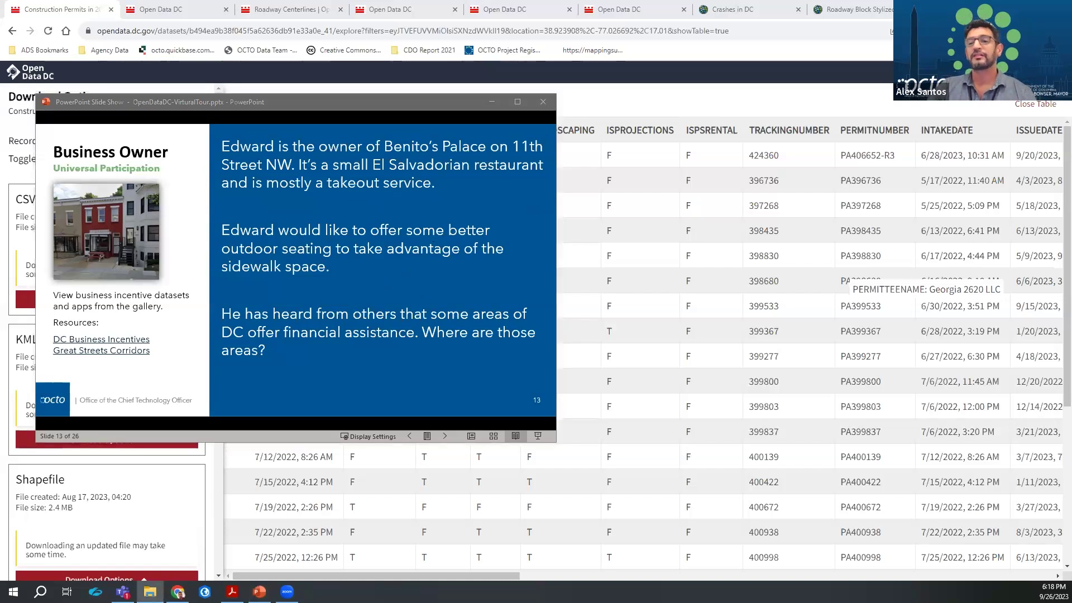
key("alt+Tab")
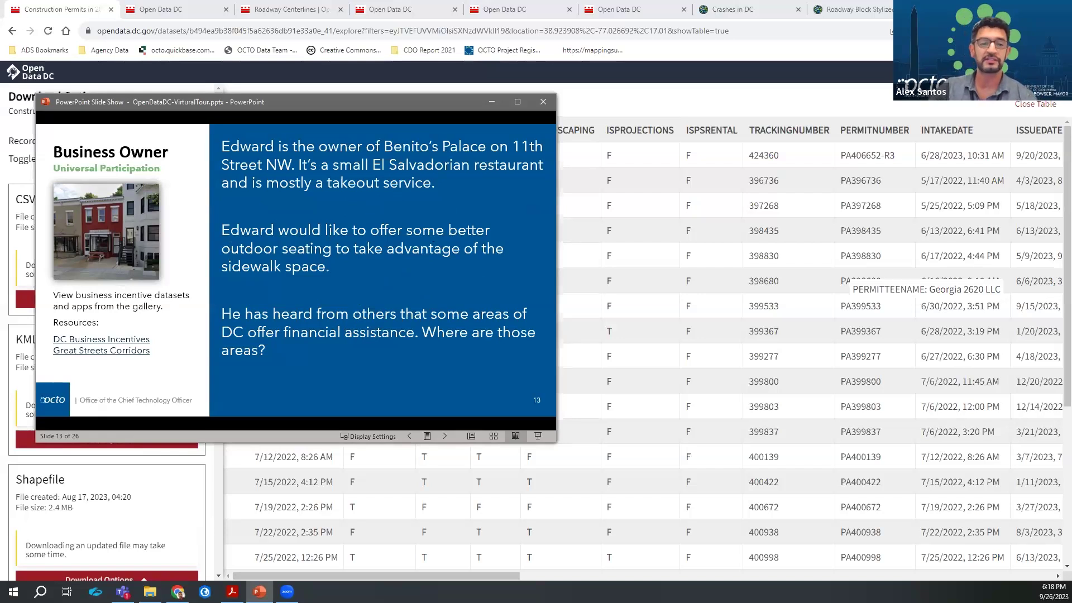
left_click(167, 11)
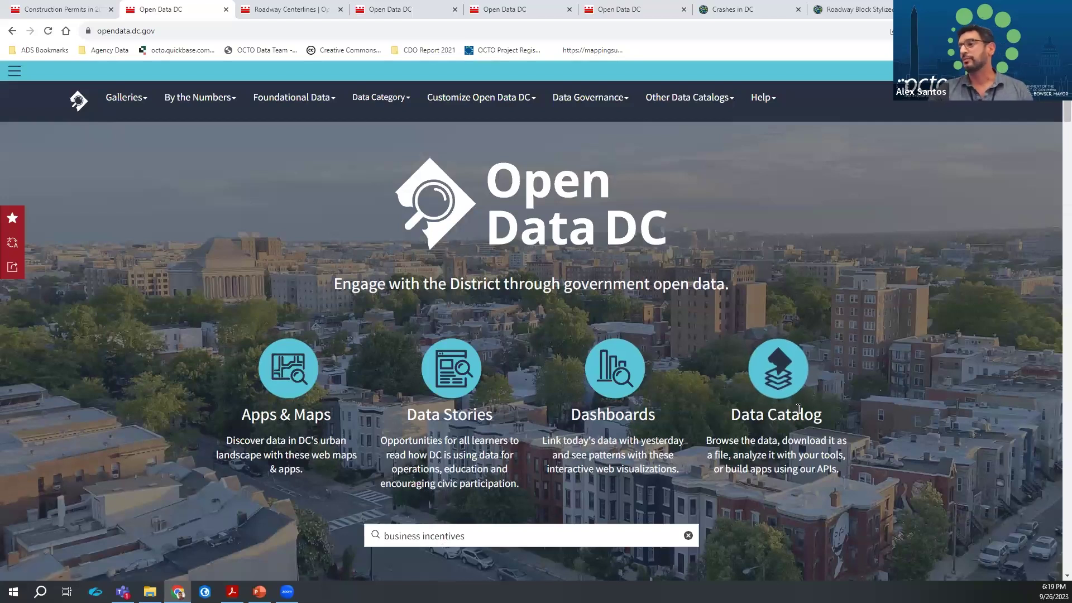
Browse the Latest Datasets page, then go back to the Open Data DC home page
left_click(129, 118)
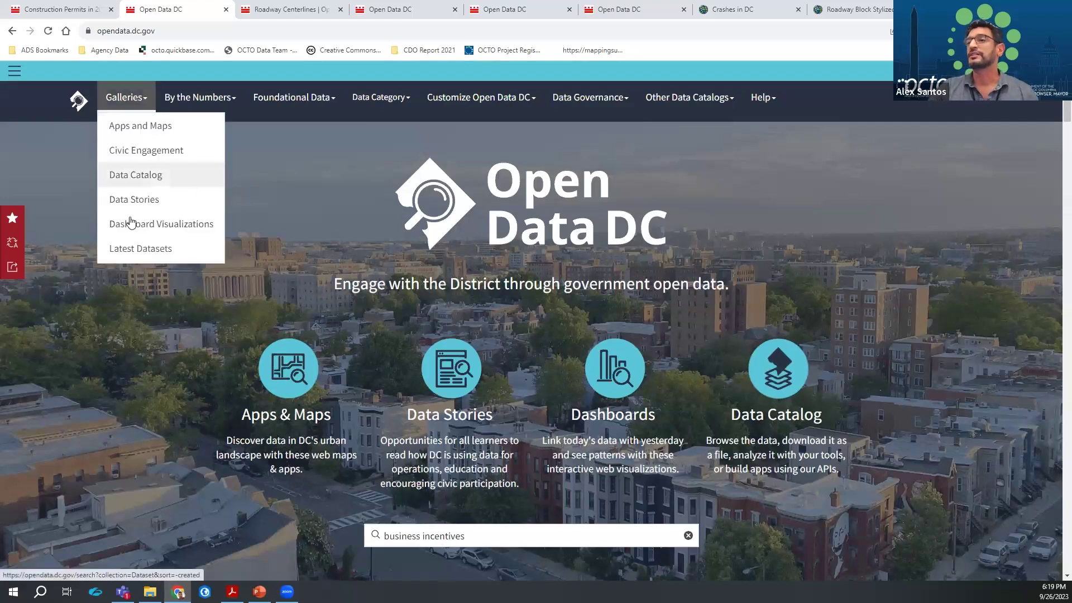
left_click(132, 258)
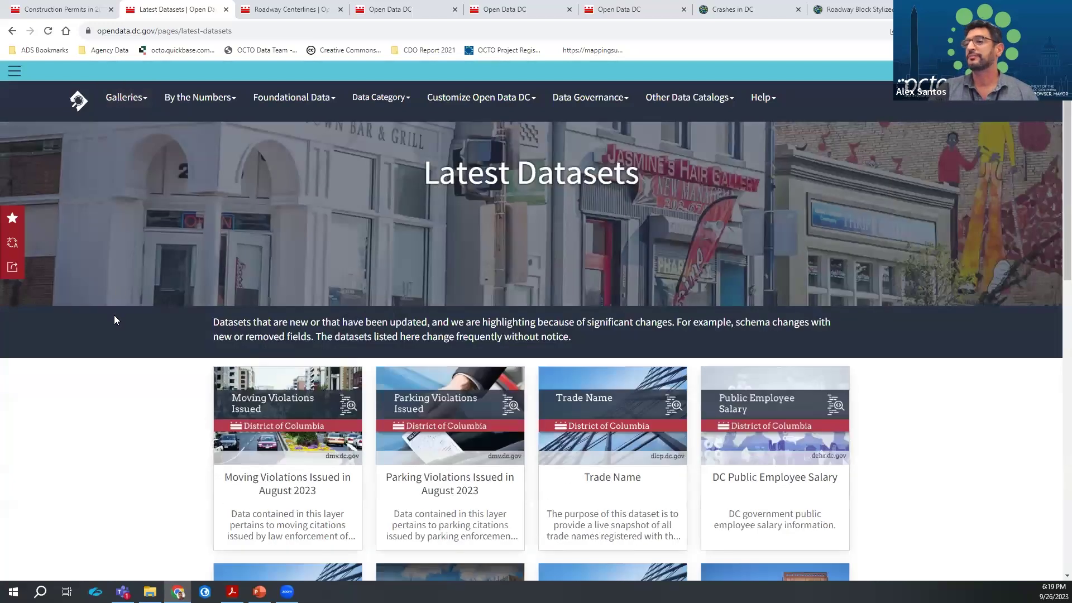
scroll(114, 315, "down", 3)
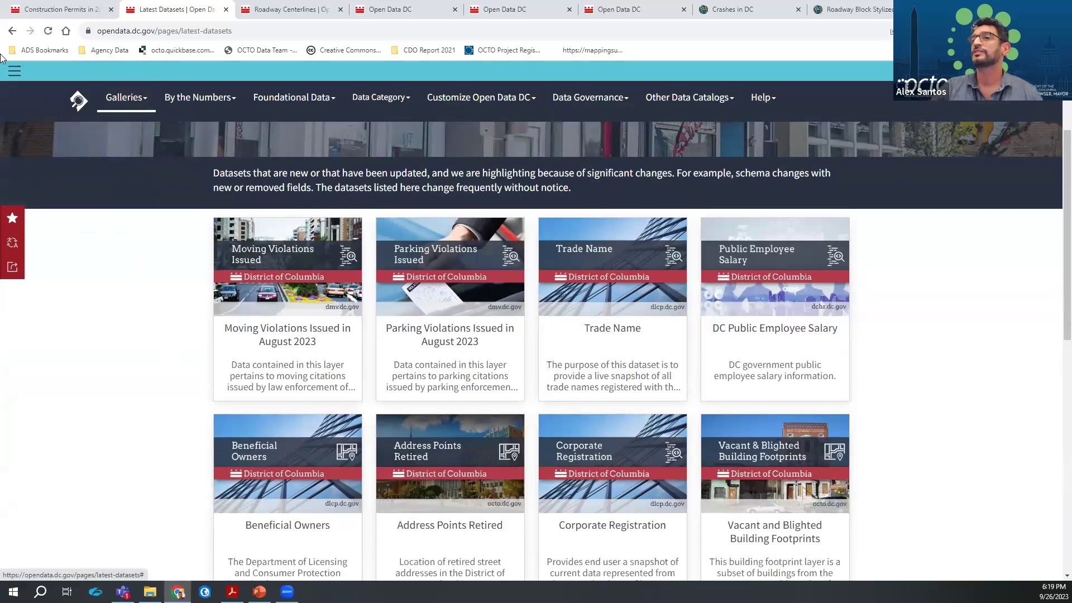
left_click(13, 31)
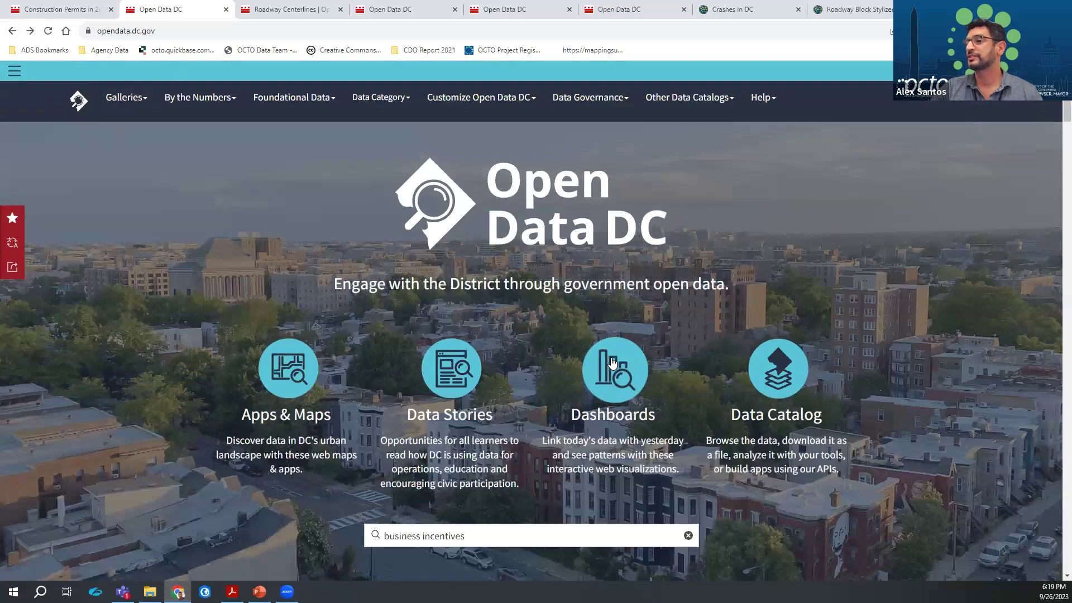
Preview the Dashboards gallery and the Data Stories gallery, returning home after each
left_click(611, 364)
scroll(156, 333, "down", 3)
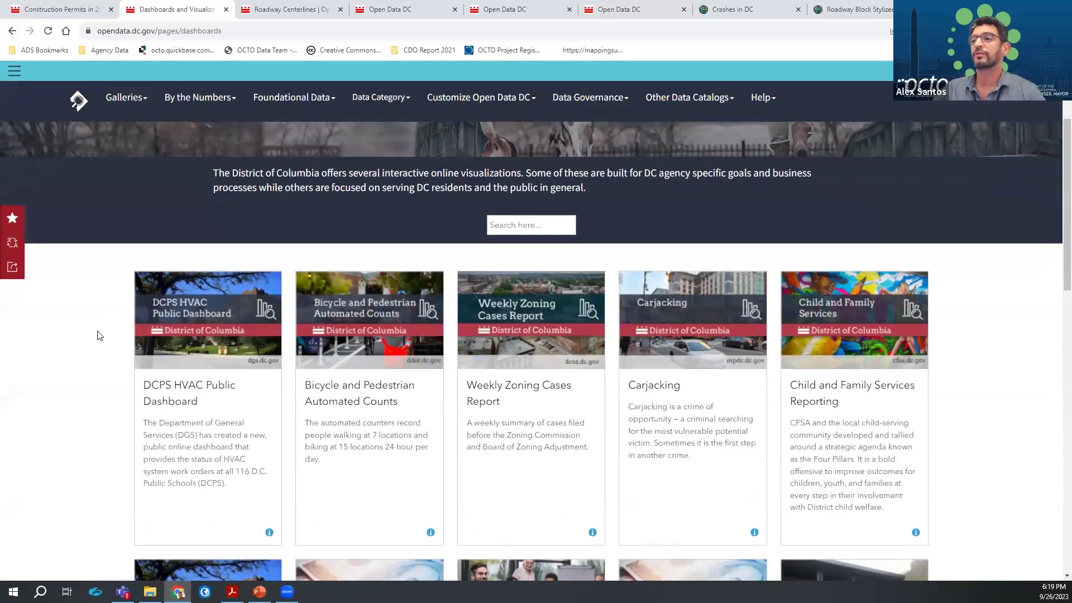
left_click(12, 30)
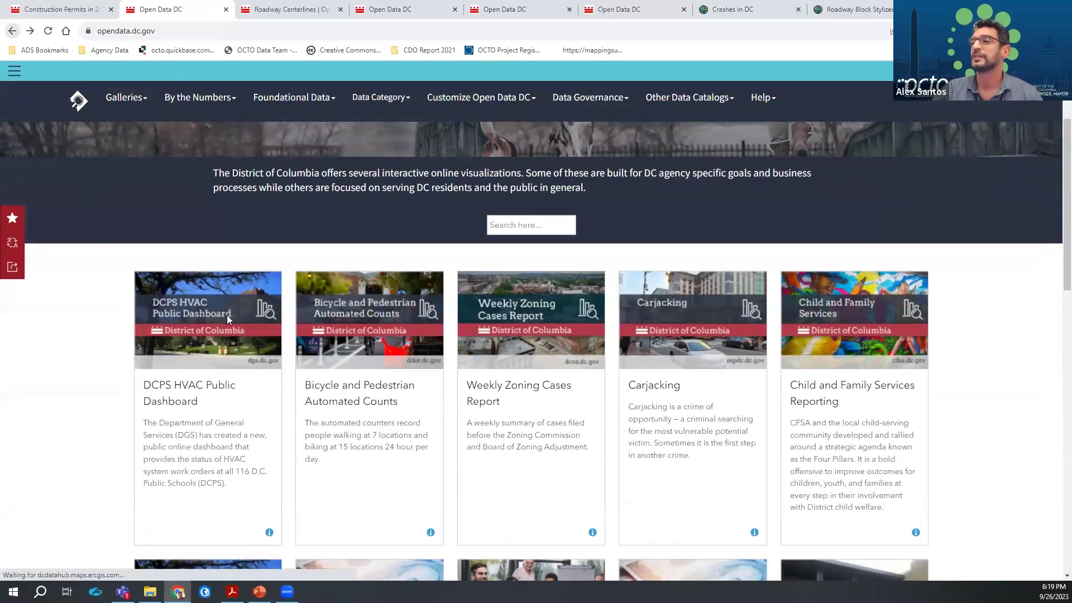
left_click(451, 367)
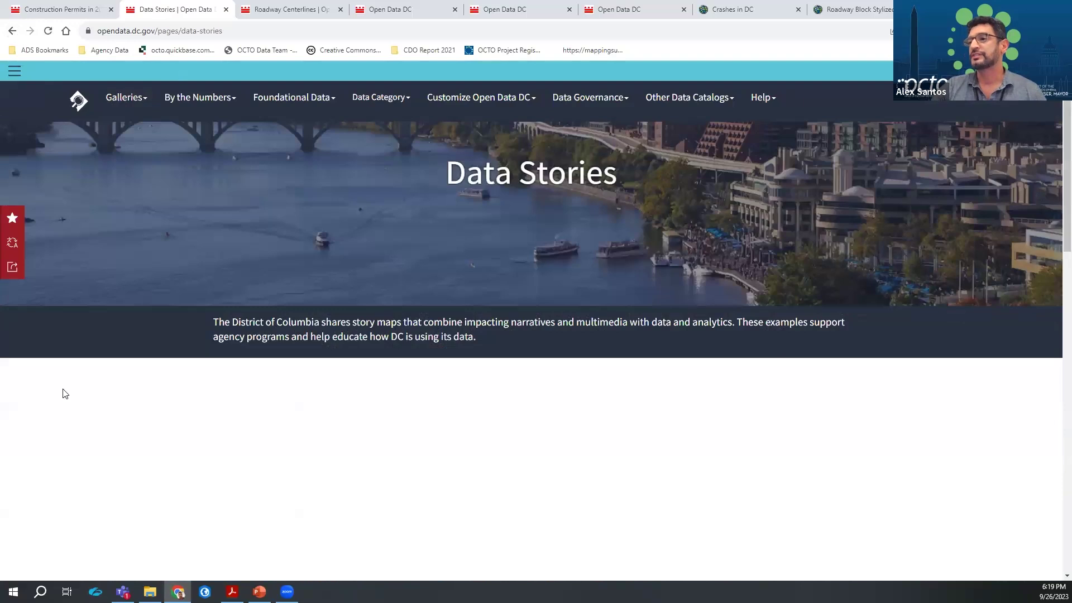
scroll(104, 292, "down", 3)
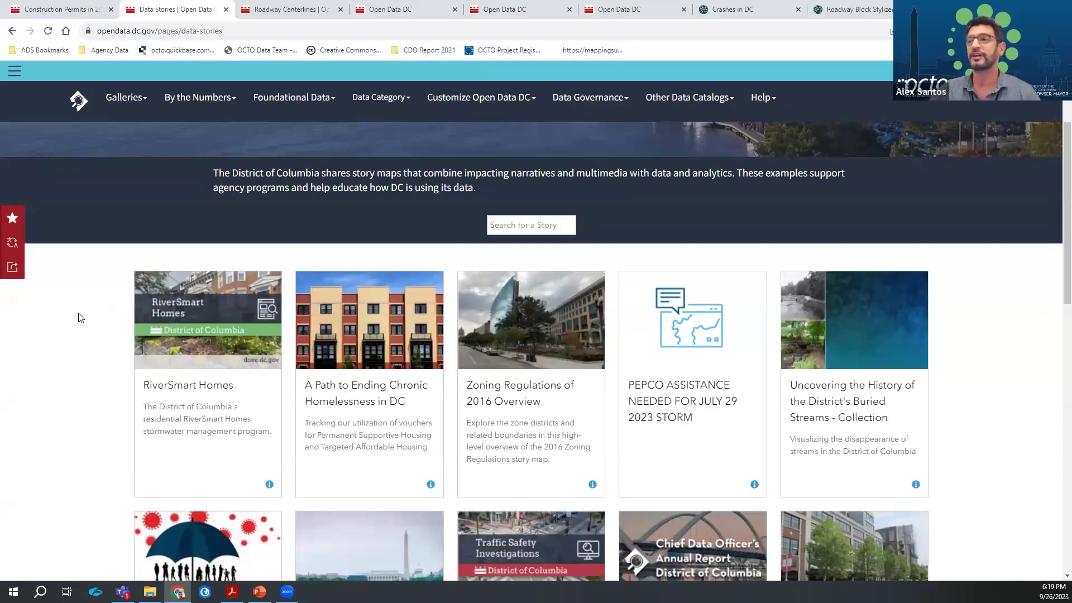
left_click(12, 30)
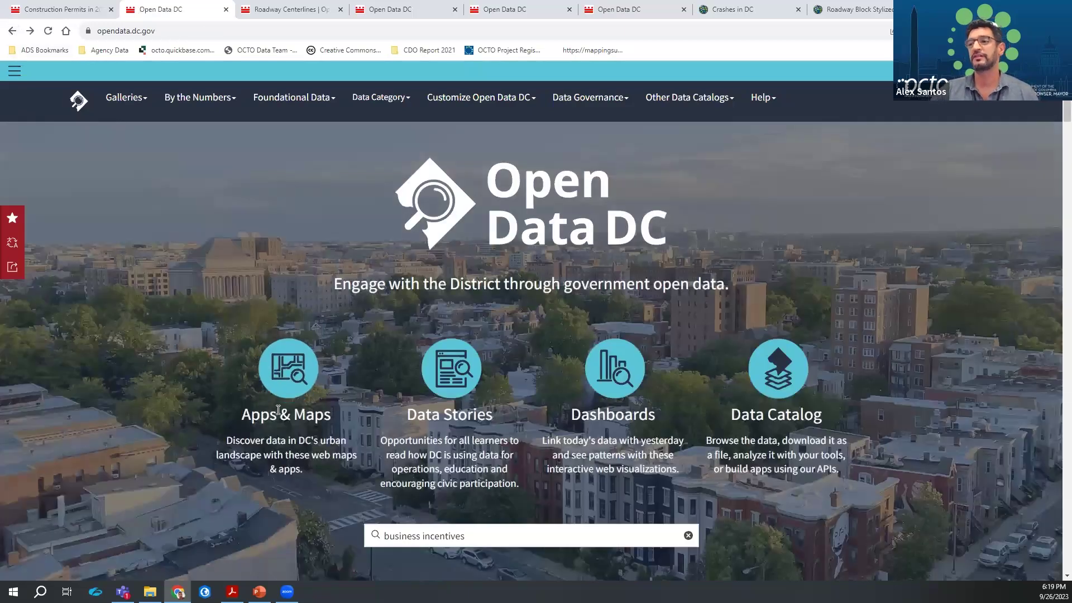
Open the Apps & Maps gallery and filter it with 'business intentive'
left_click(288, 372)
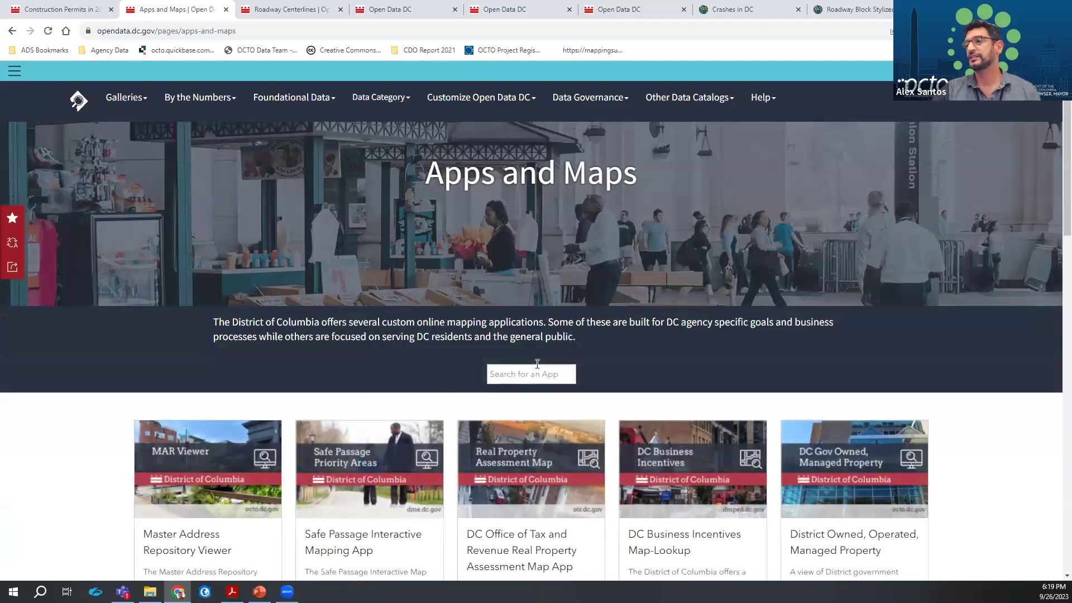
scroll(537, 364, "down", 3)
left_click(533, 225)
type("business intentive")
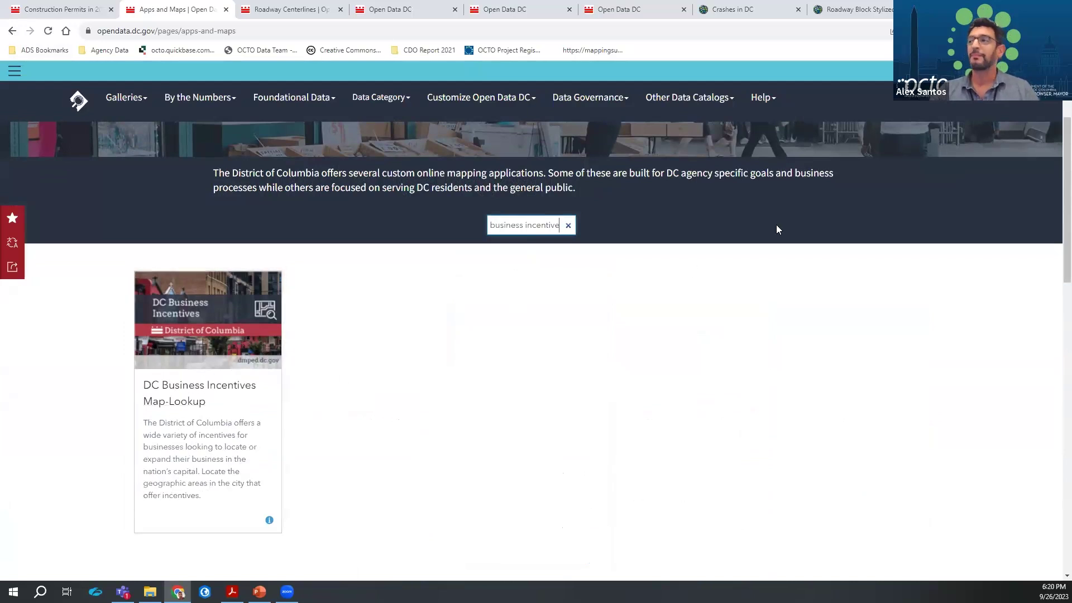
Run a site-wide search for 'business incentives'
left_click(951, 71)
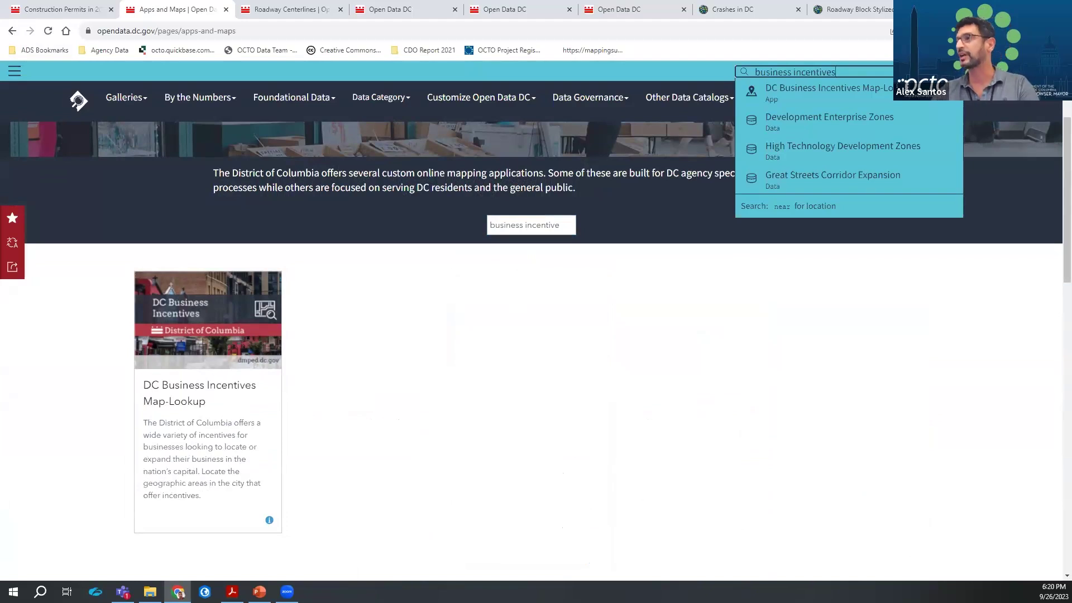
scroll(536, 296, "up", 3)
key("Return")
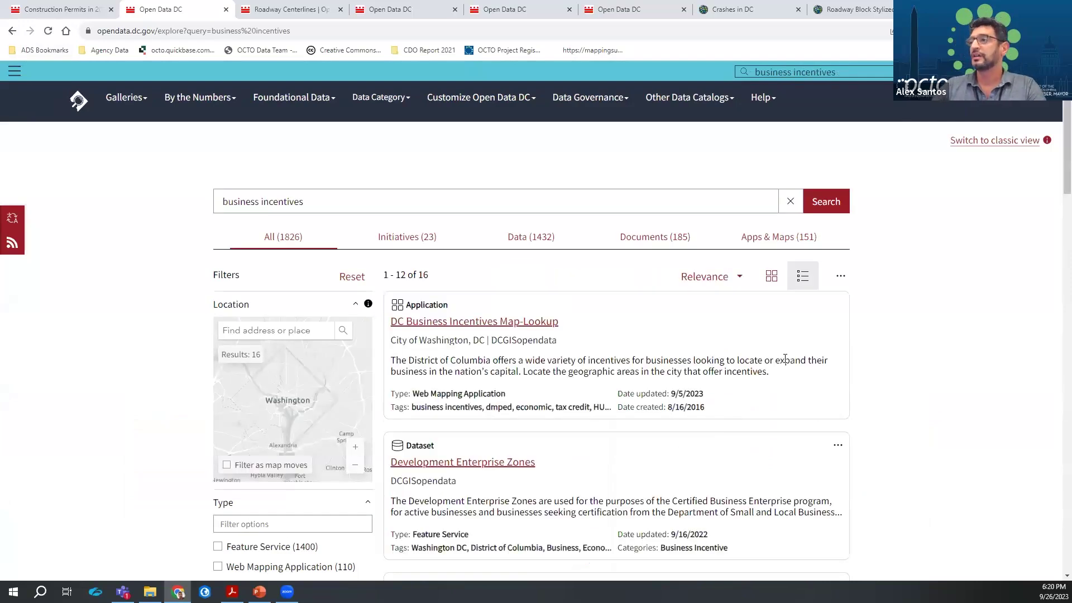
Note the Dataset and Application result labels, then open DC Business Incentives Map-Lookup
scroll(783, 360, "down", 2)
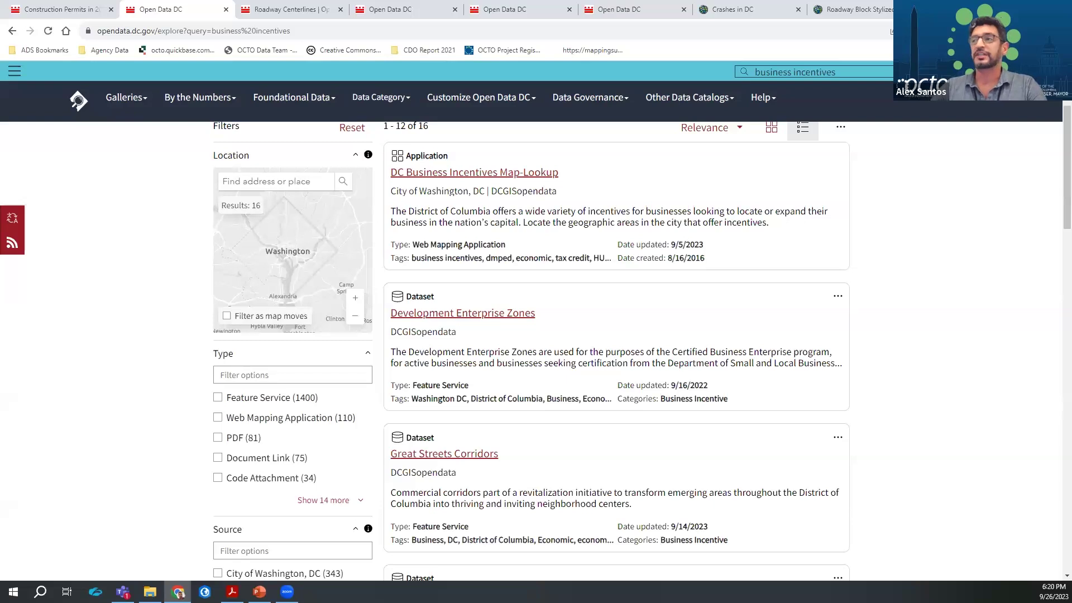
double_click(422, 295)
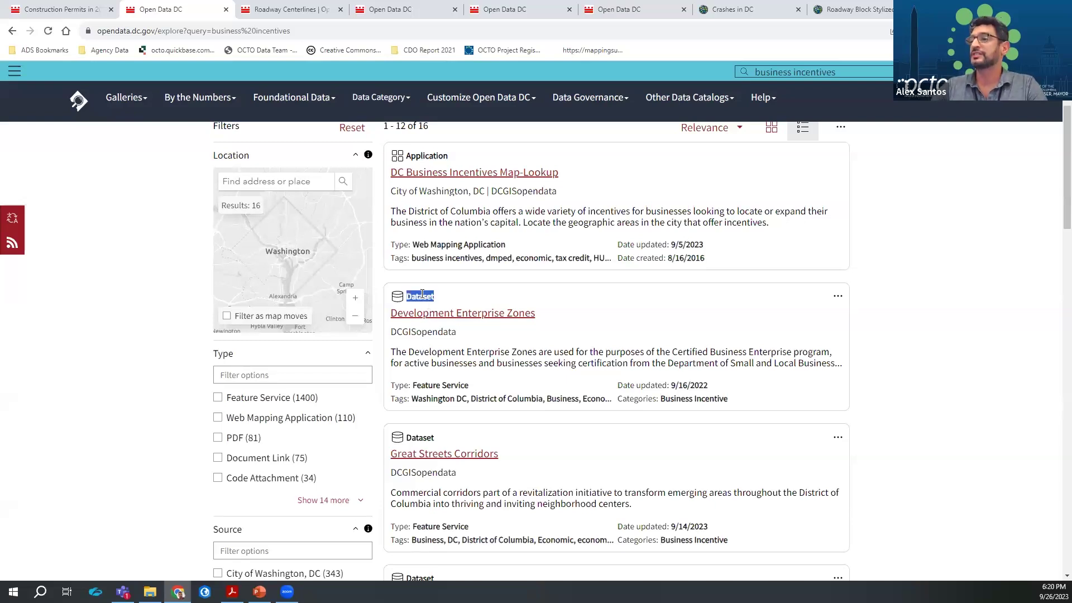
double_click(427, 156)
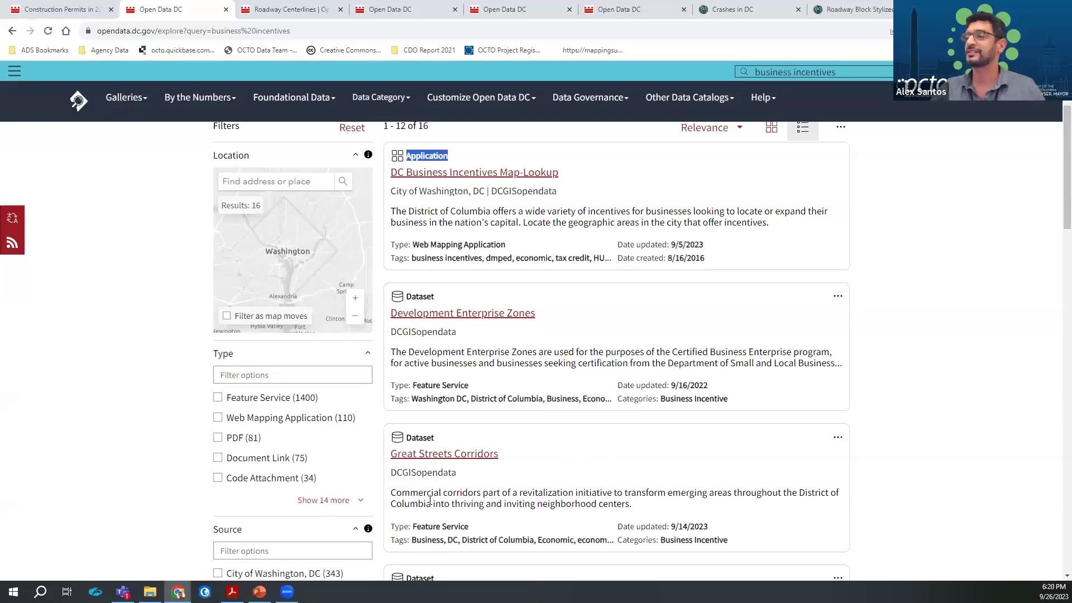
scroll(656, 422, "down", 5)
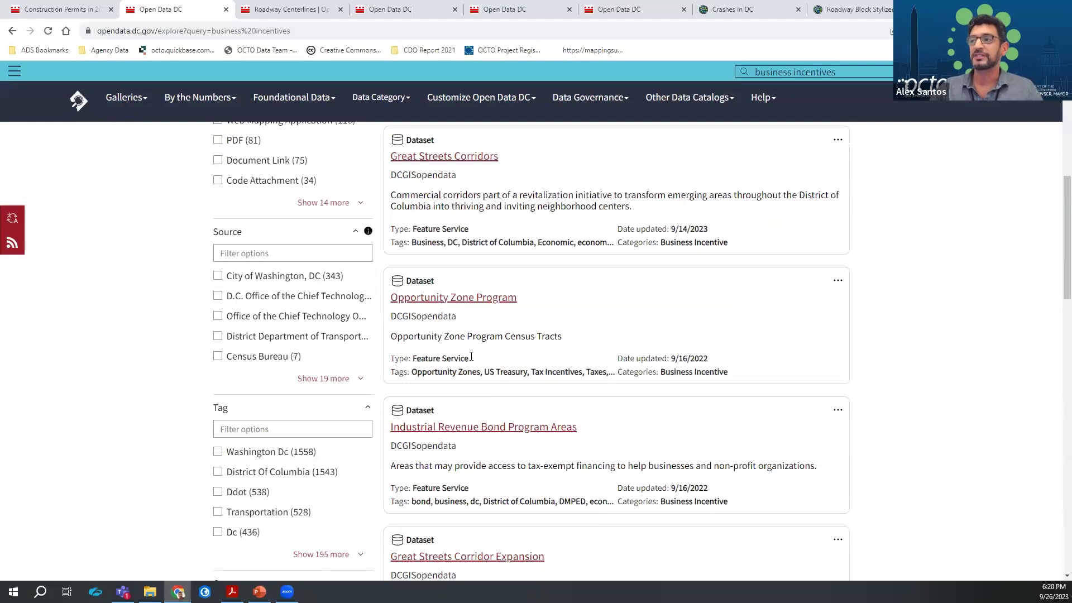
scroll(473, 365, "up", 9)
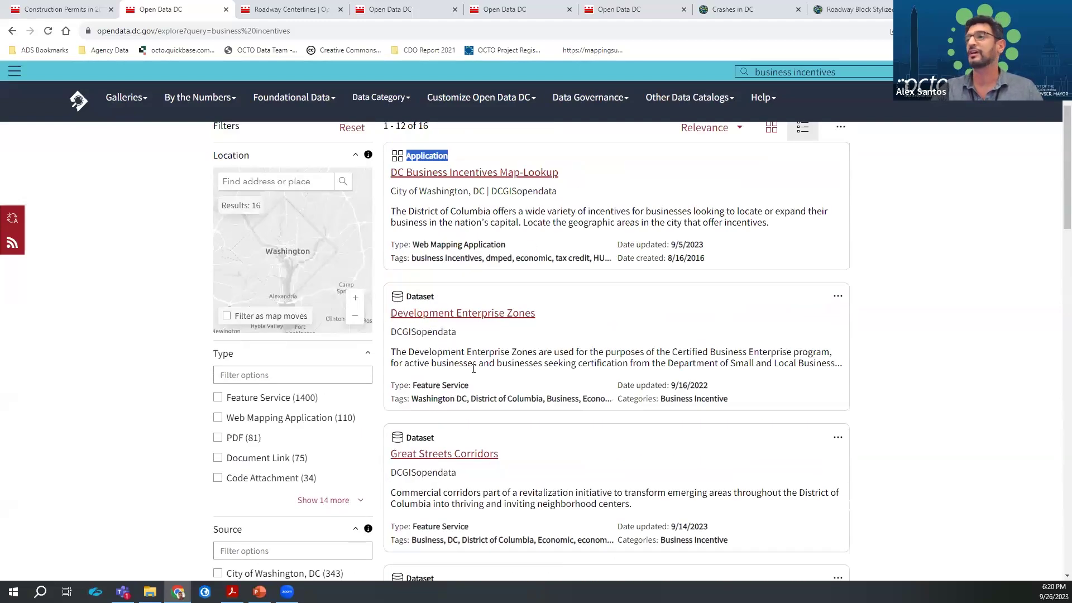
left_click(481, 323)
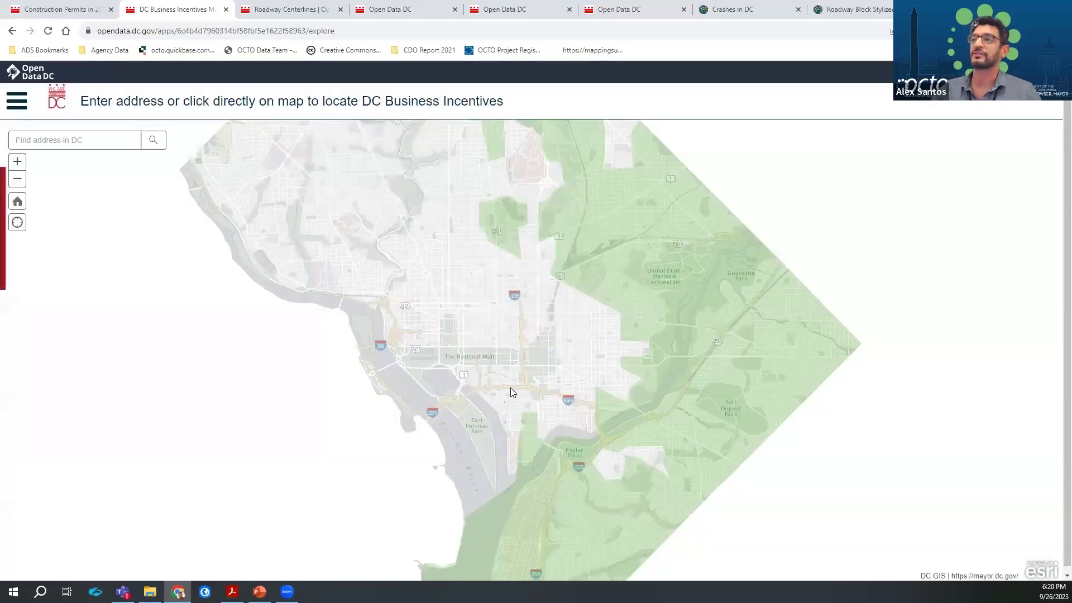
Locate a DC street address in the map lookup, then go back to the search results
left_click(58, 145)
key("Return")
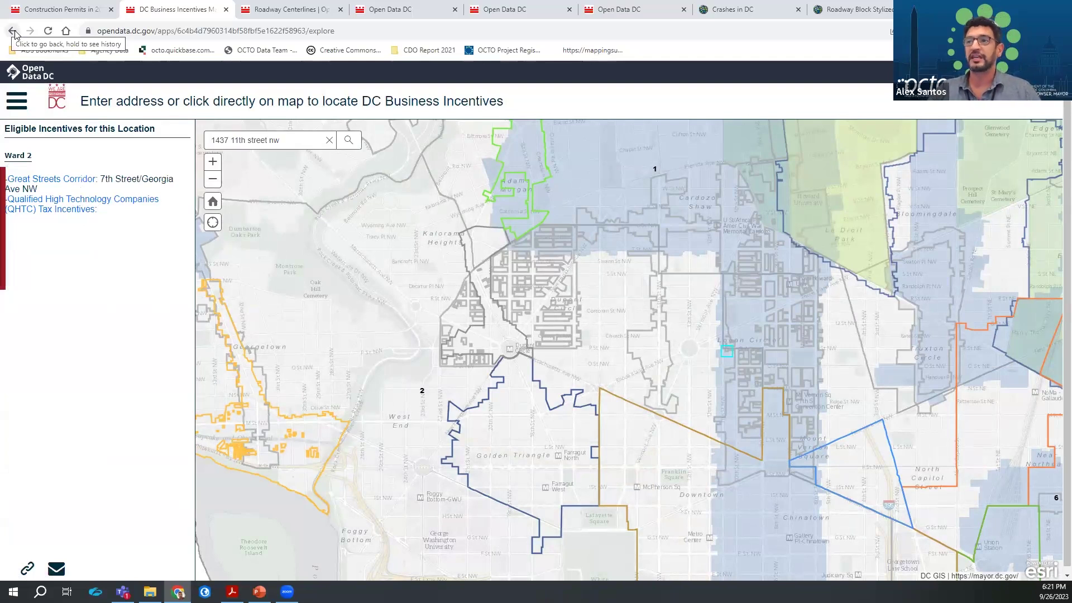
left_click(13, 32)
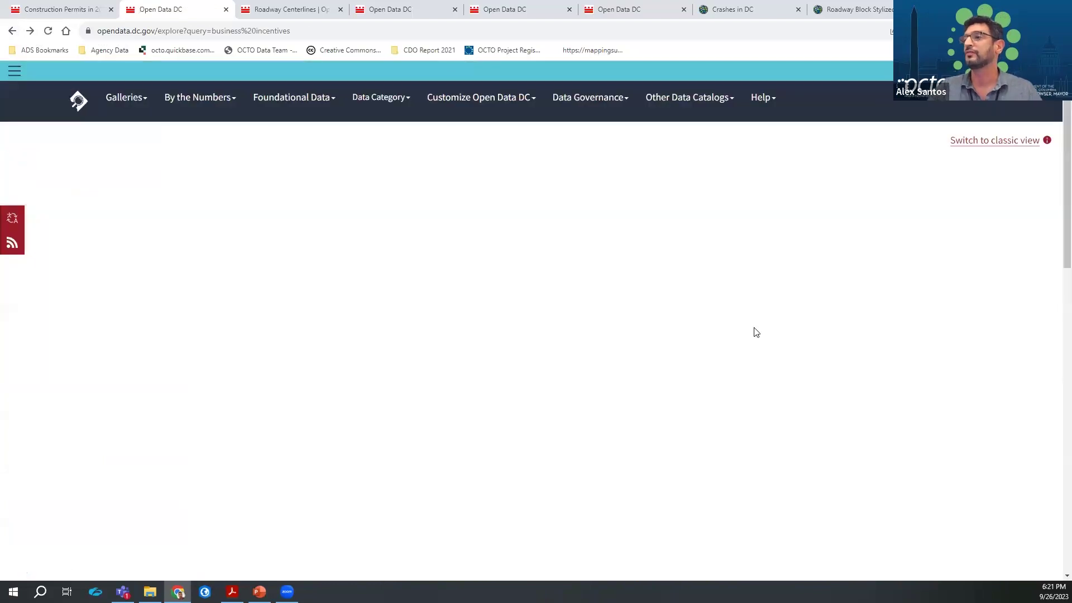
Open Great Streets Corridors, then bring the slide show forward to slide 14, Graduate Student
scroll(756, 329, "down", 5)
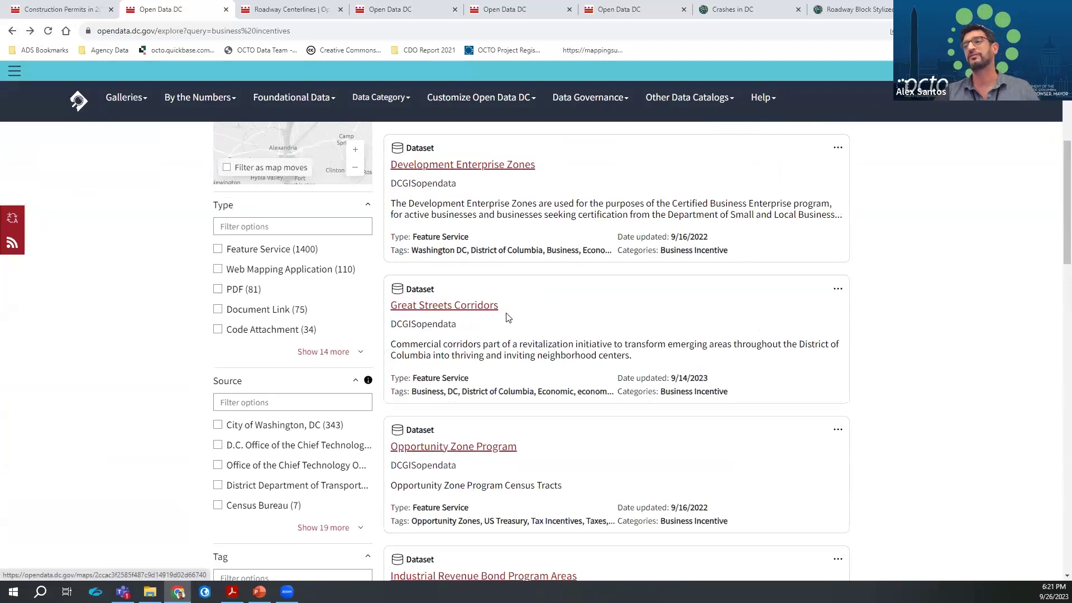
left_click(491, 308)
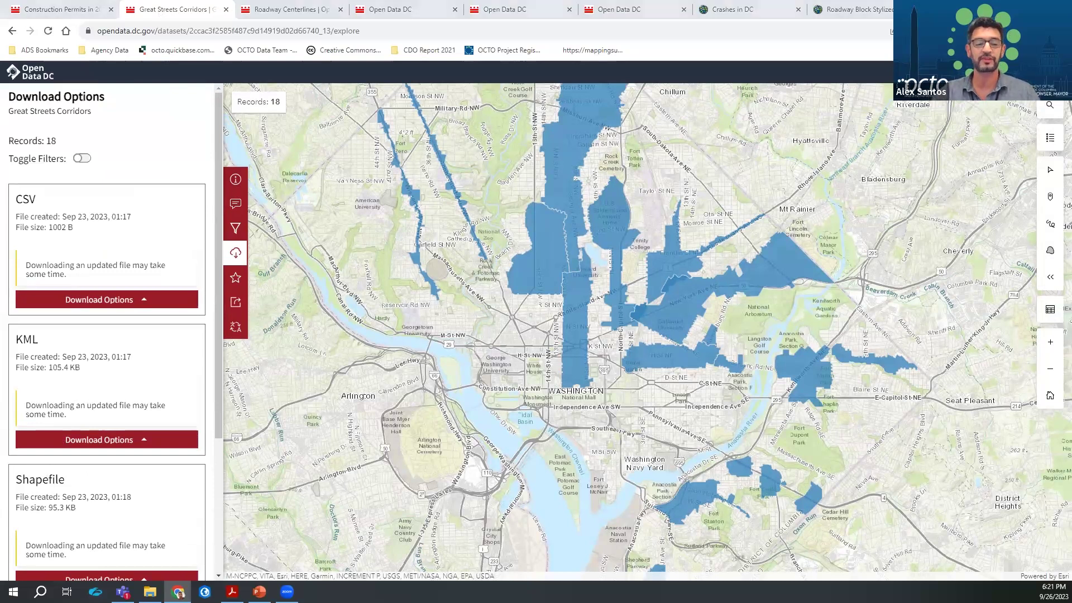
key("alt+Tab")
left_click(297, 191)
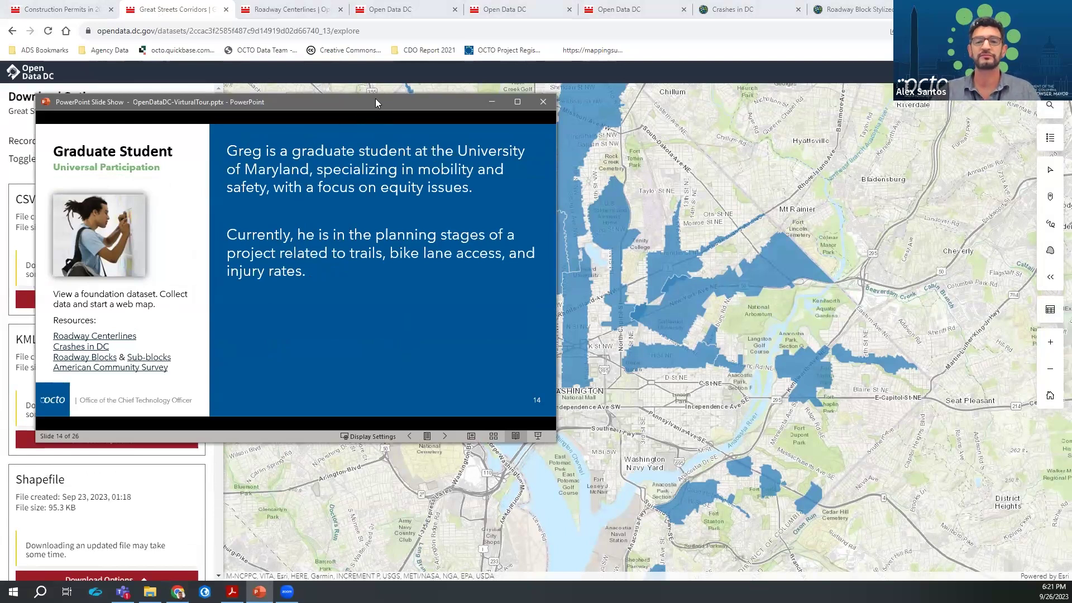
Minimize the slide show and switch to the Roadway Centerlines browser tab
left_click(259, 592)
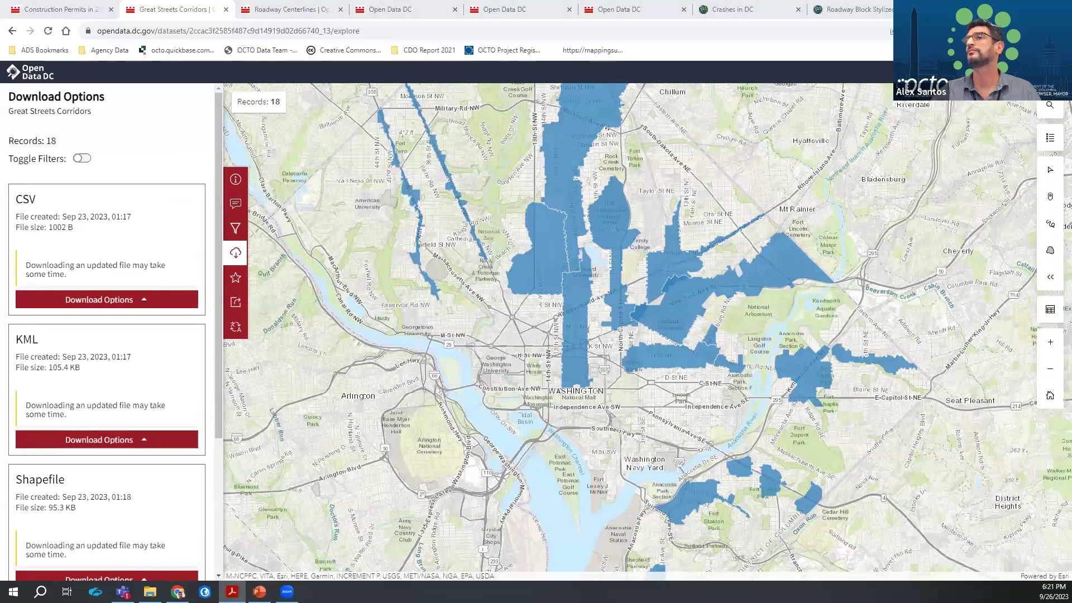
left_click(288, 9)
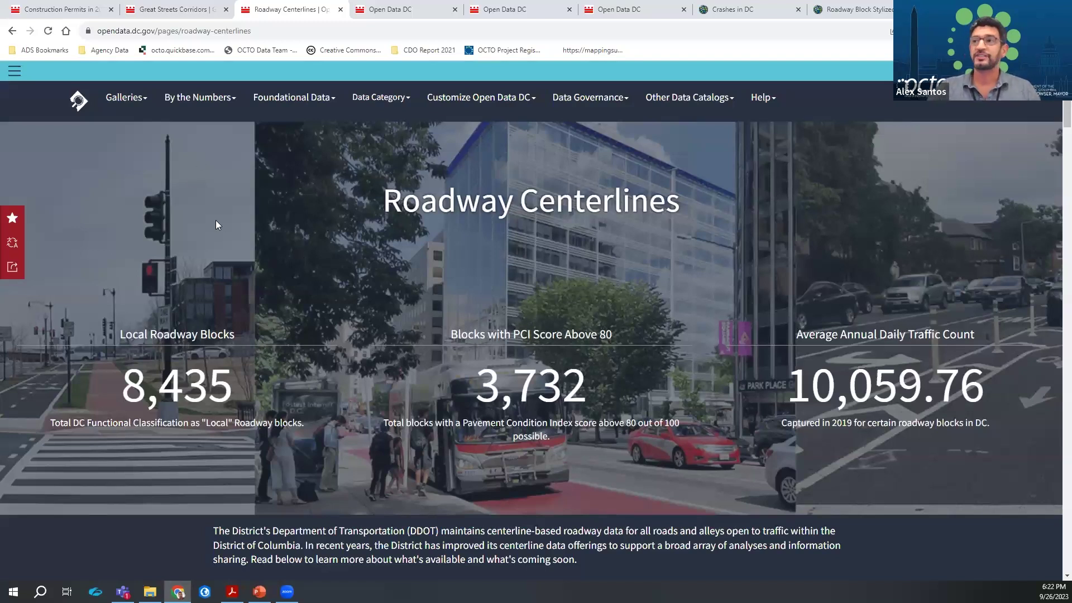
Show the foundational data list, then the Documentation, Bike Infrastructure, Roadway Characteristics, Highway Performance and Tools sections
left_click(305, 98)
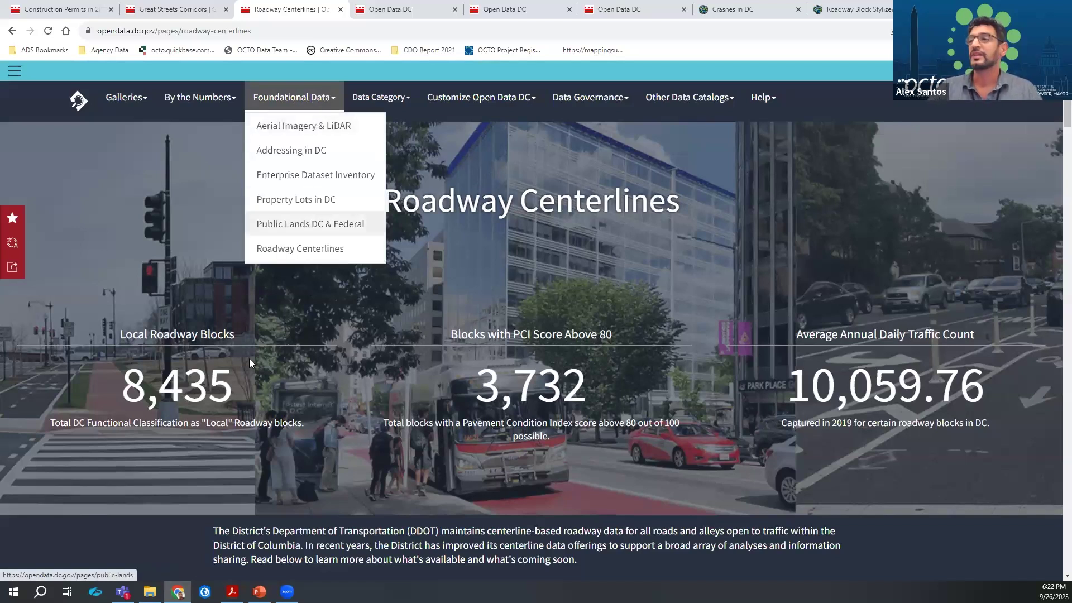
left_click(283, 331)
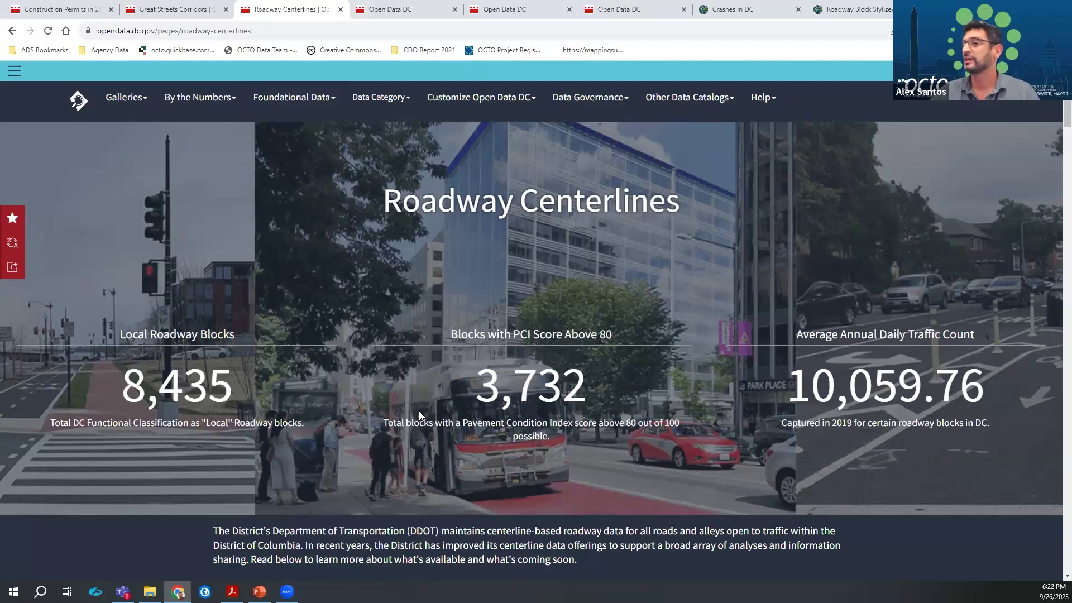
scroll(419, 411, "down", 3)
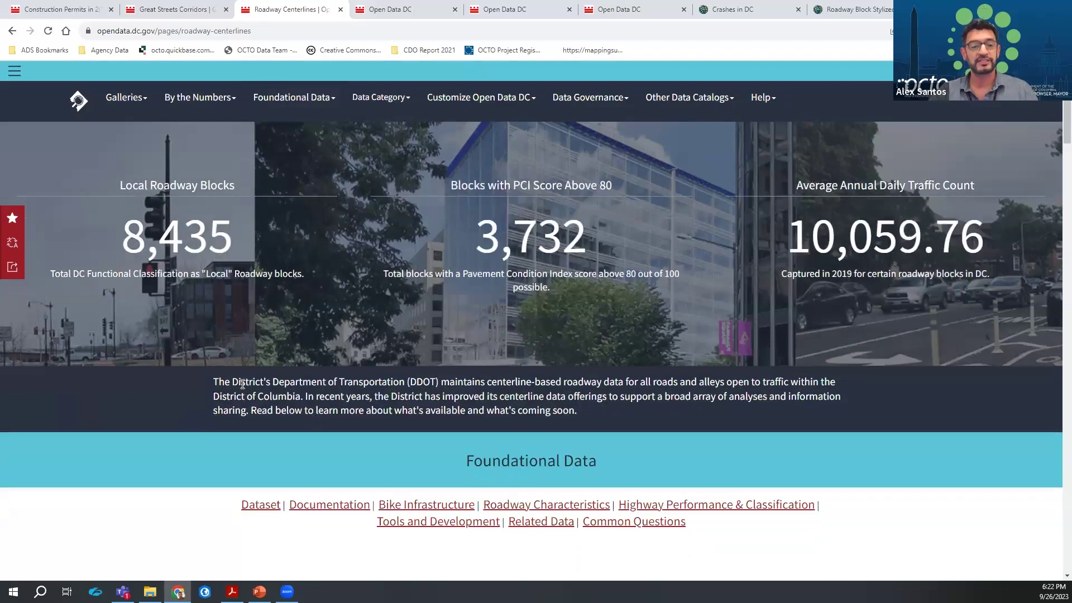
scroll(242, 383, "down", 3)
scroll(106, 364, "down", 3)
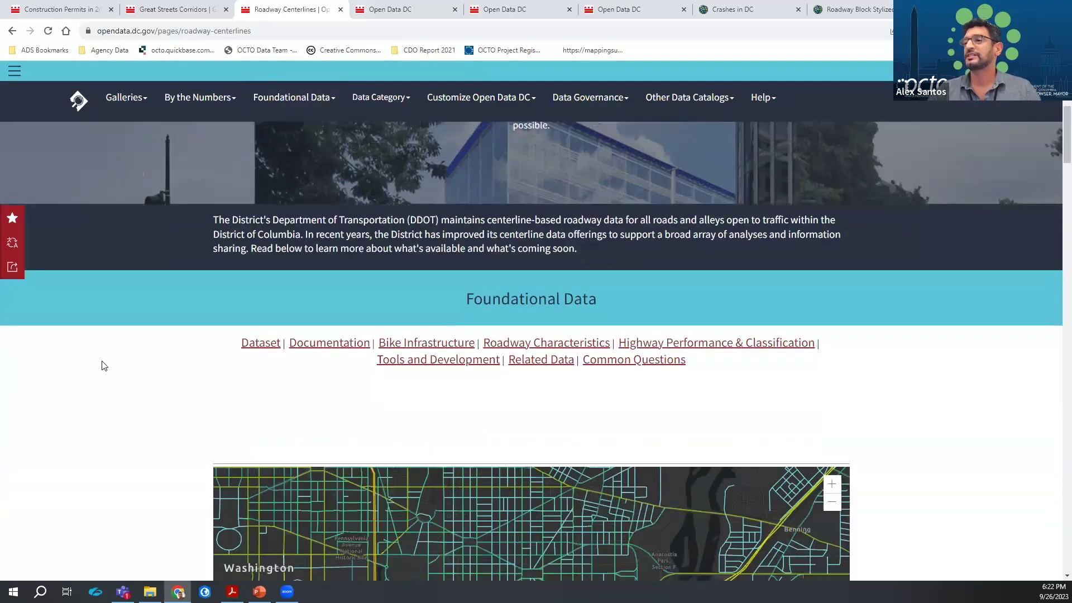
left_click(301, 212)
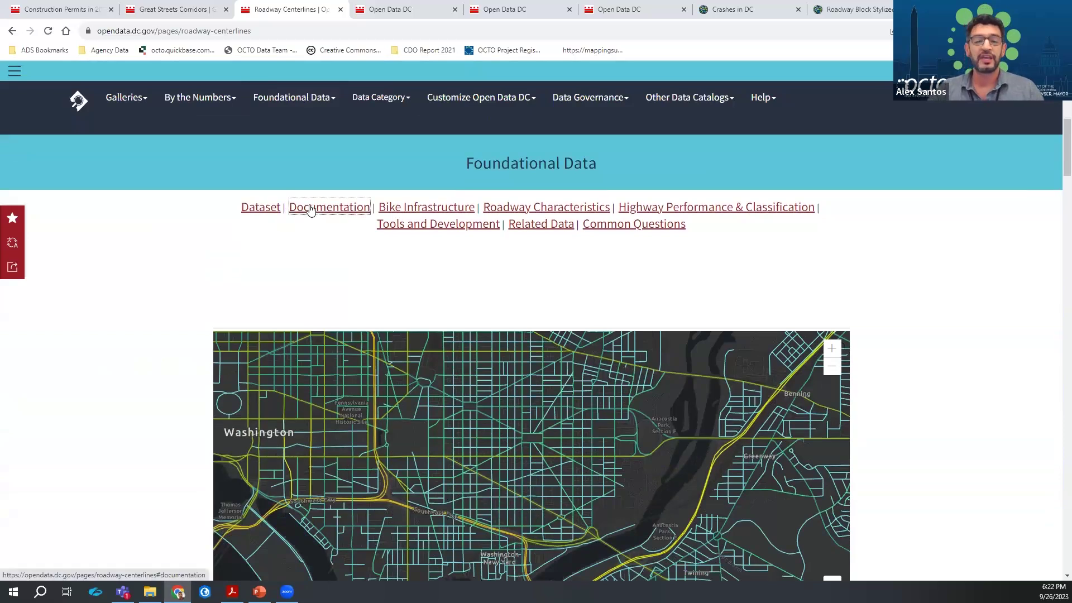
left_click(408, 210)
left_click(496, 208)
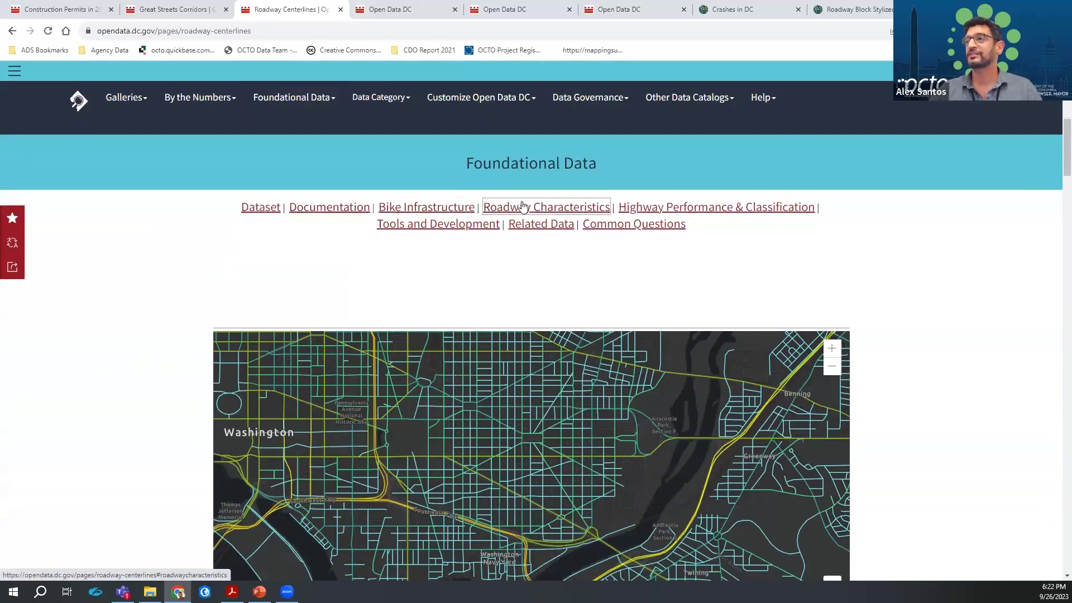
left_click(659, 212)
left_click(382, 223)
From the related datasets, open Bicycle Lanes, reloading the stalled page and reopening it
left_click(531, 226)
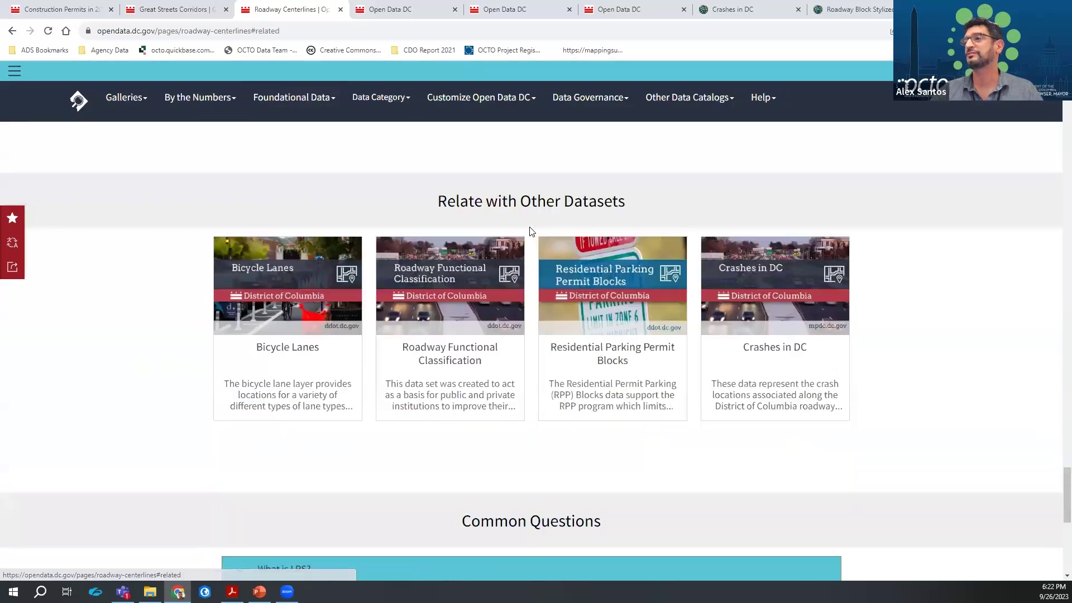
left_click(285, 346)
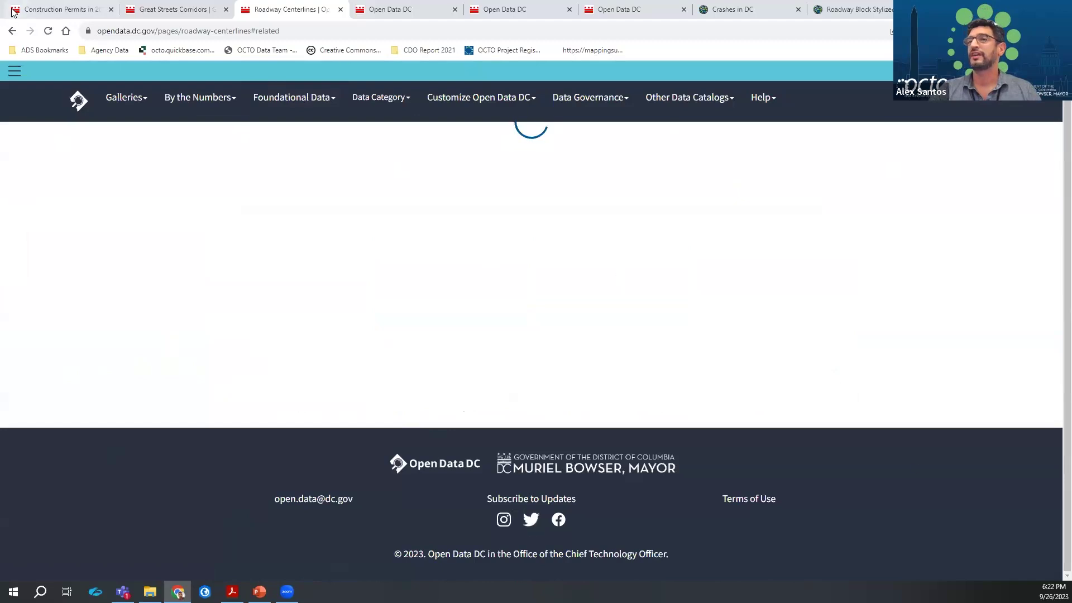
left_click(48, 33)
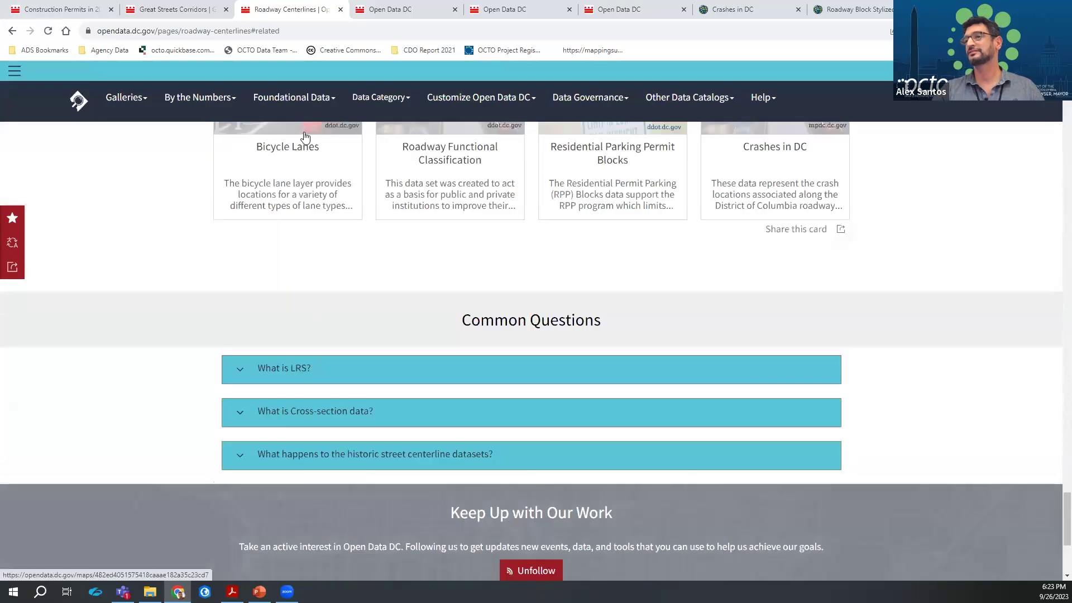
left_click(304, 152)
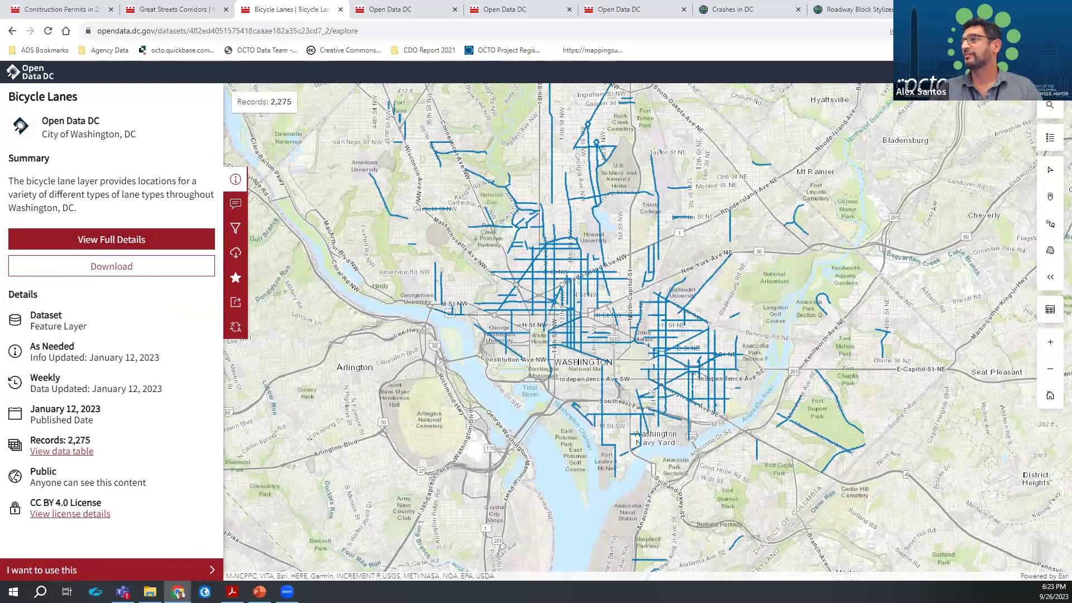
Search 'crashes' and open the Crashes in DC dataset
left_click(1002, 73)
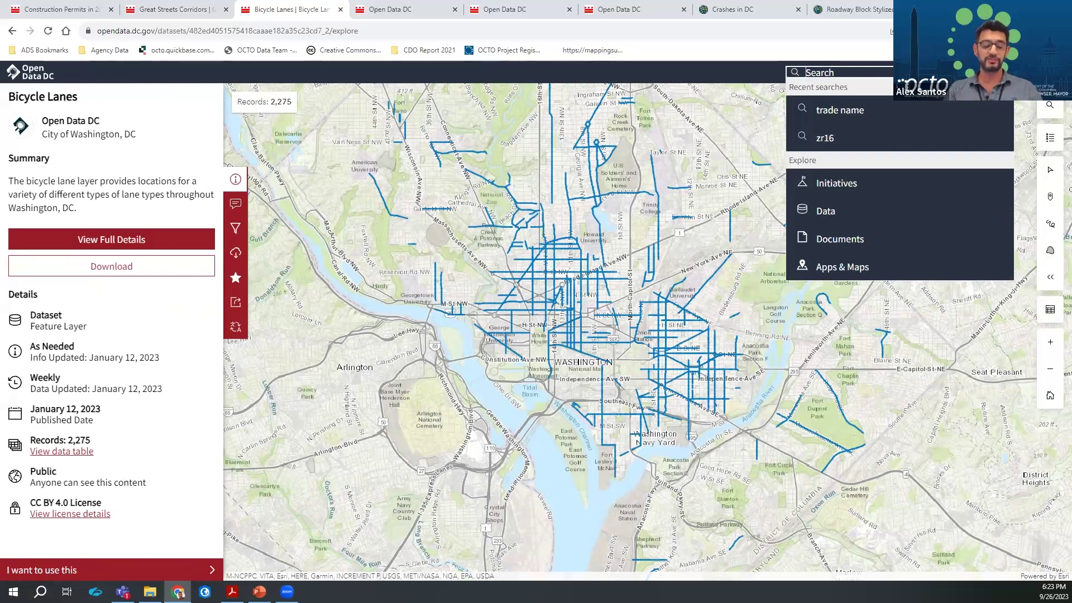
type("crashes")
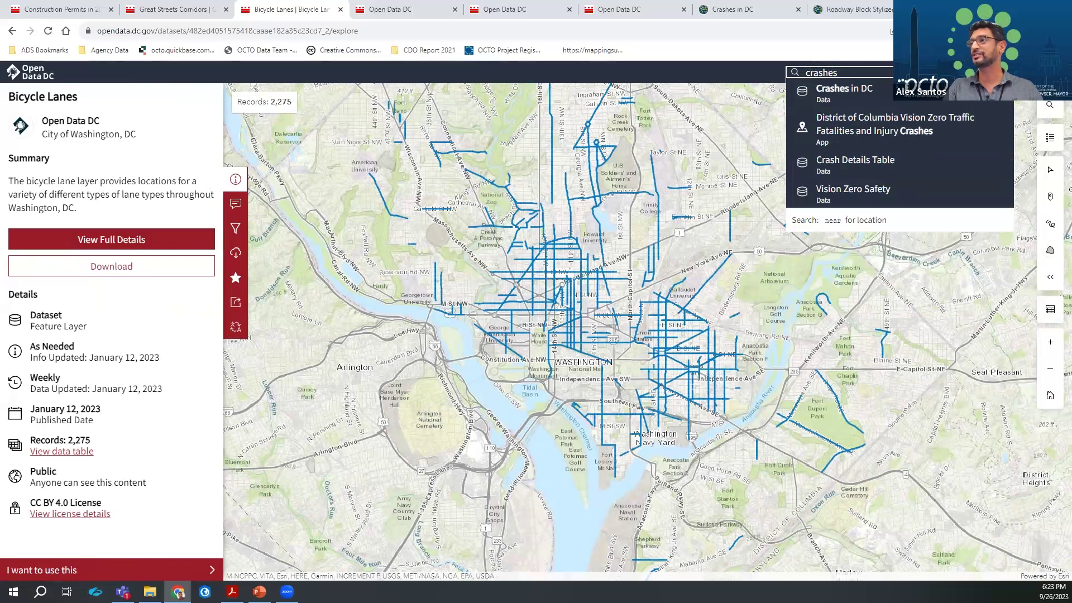
left_click(844, 89)
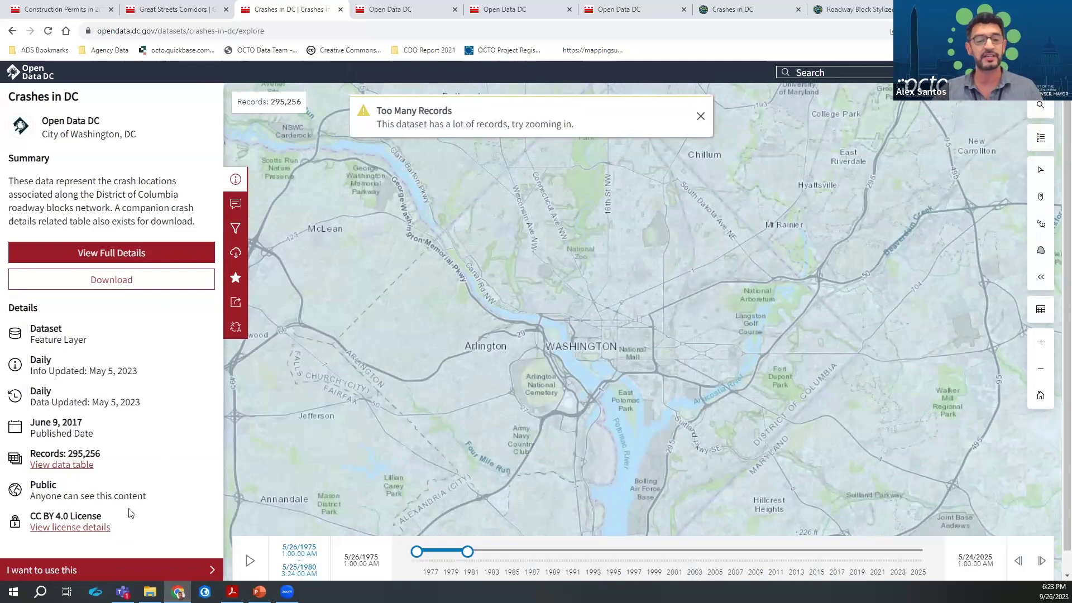
Under 'I want to use this', expand Create a Map and choose Start Simple
left_click(85, 571)
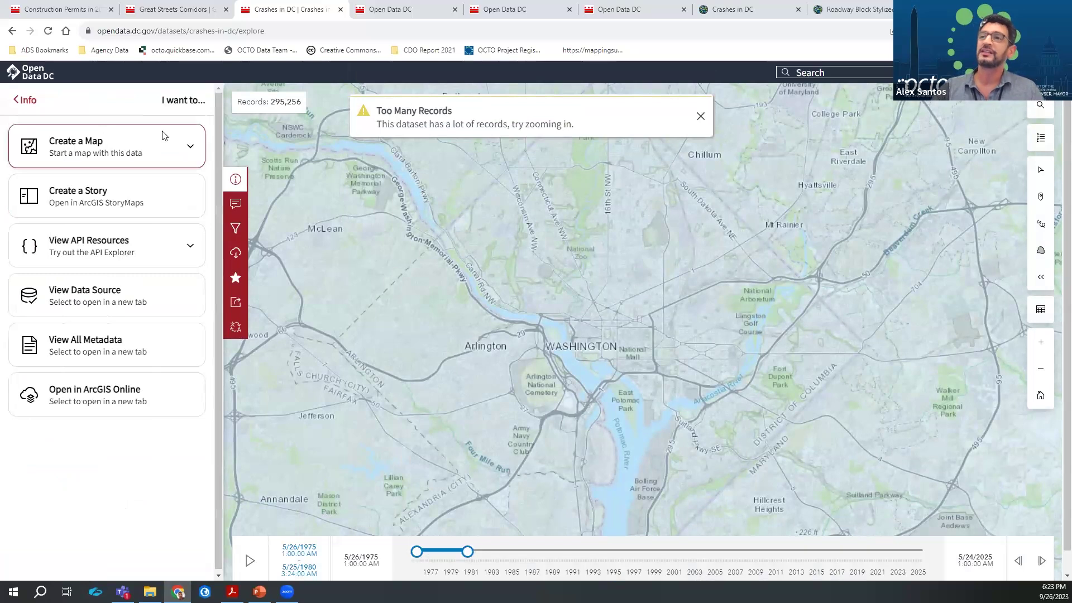
left_click(163, 148)
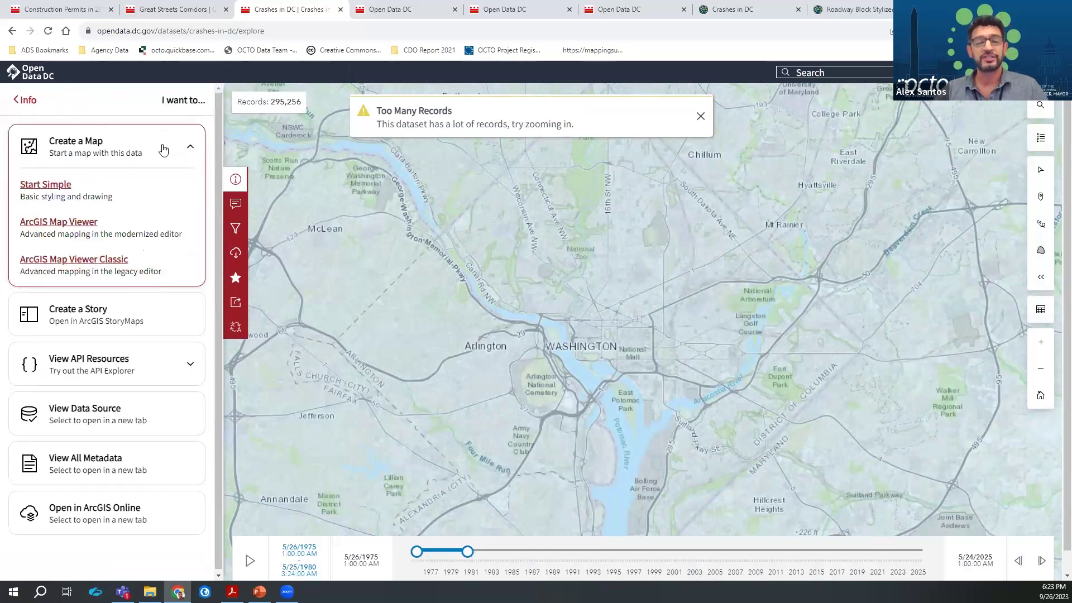
left_click(51, 189)
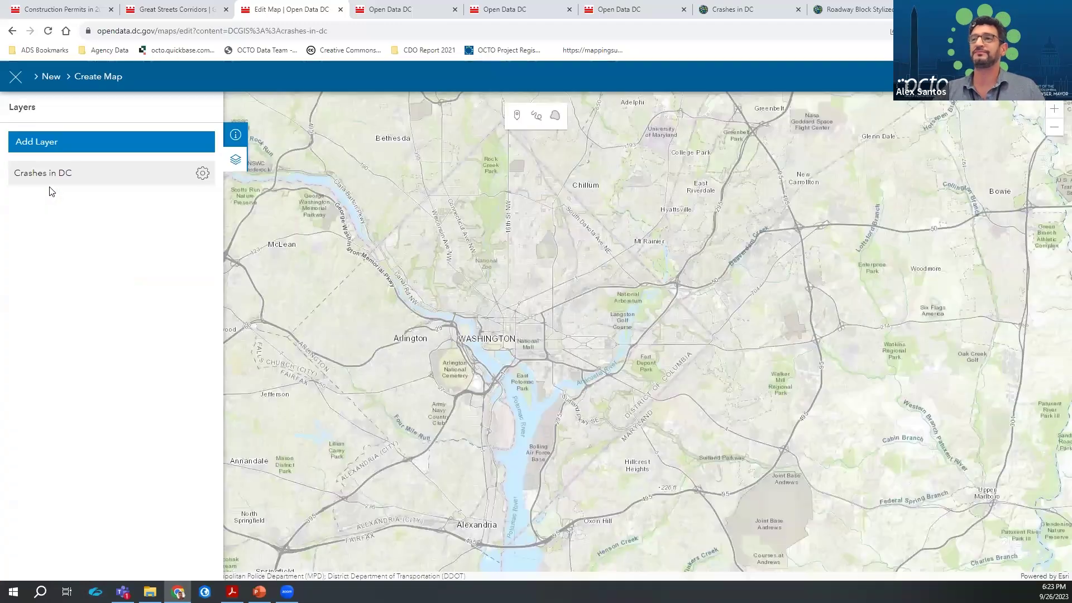
Add the Bicycle Lanes and Capital Bikeshare Locations layers from Favorites to the crash map
left_click(88, 143)
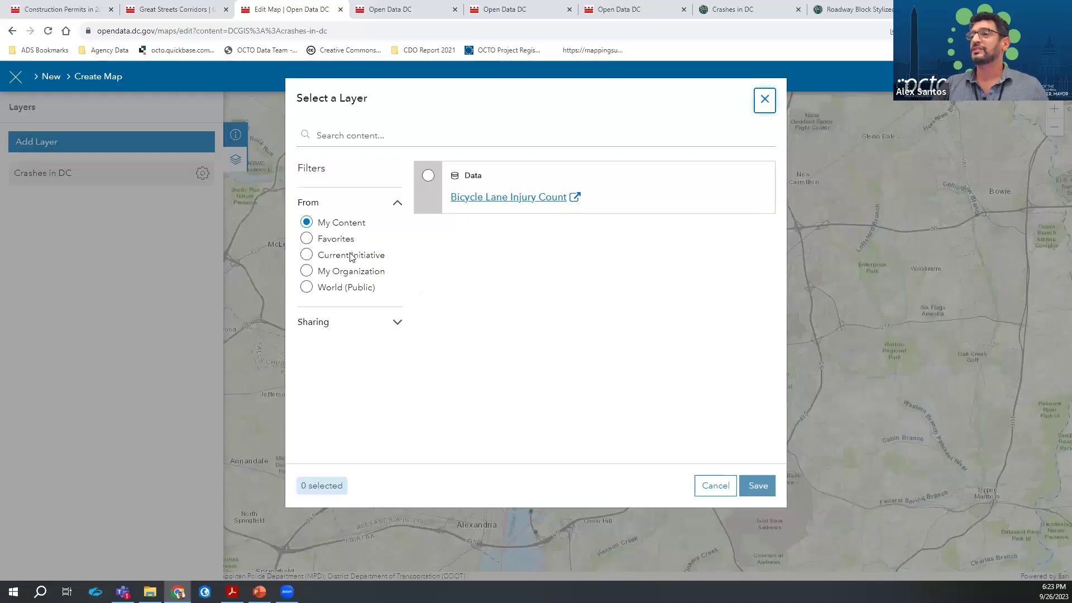
left_click(348, 240)
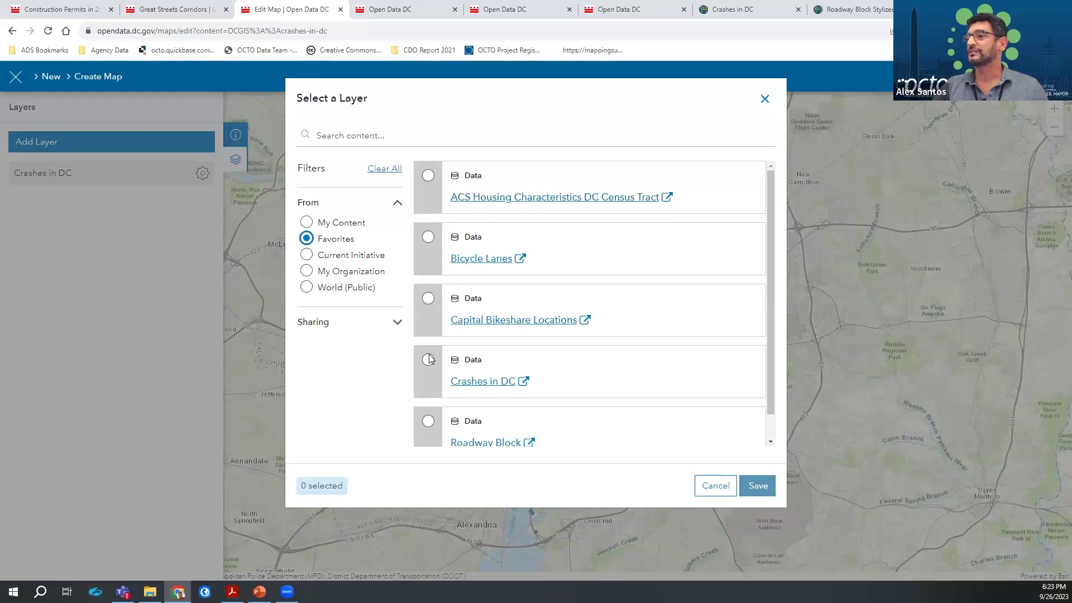
left_click(426, 240)
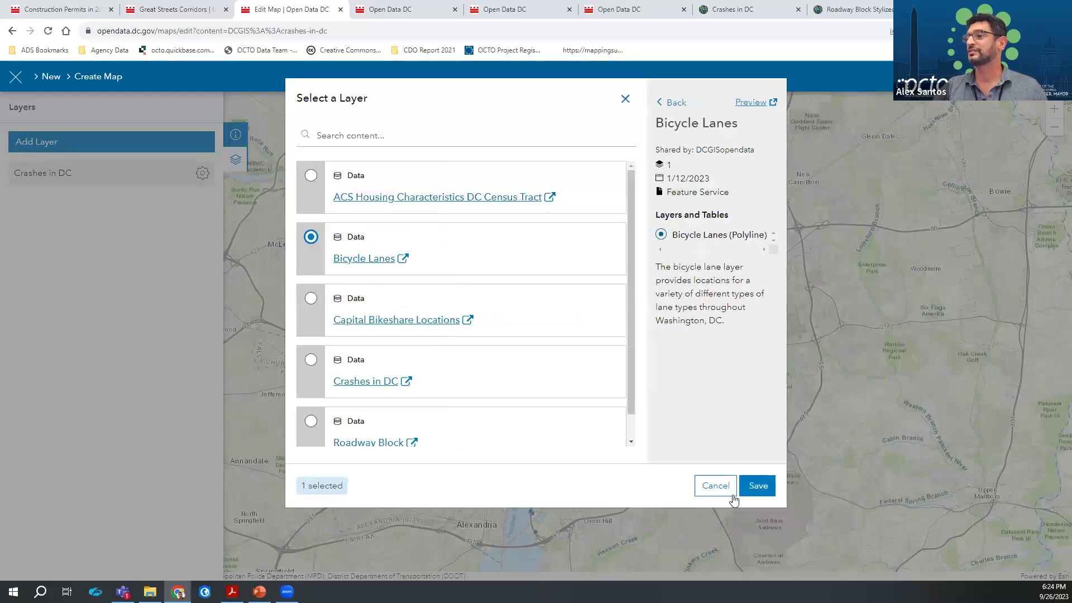
left_click(759, 492)
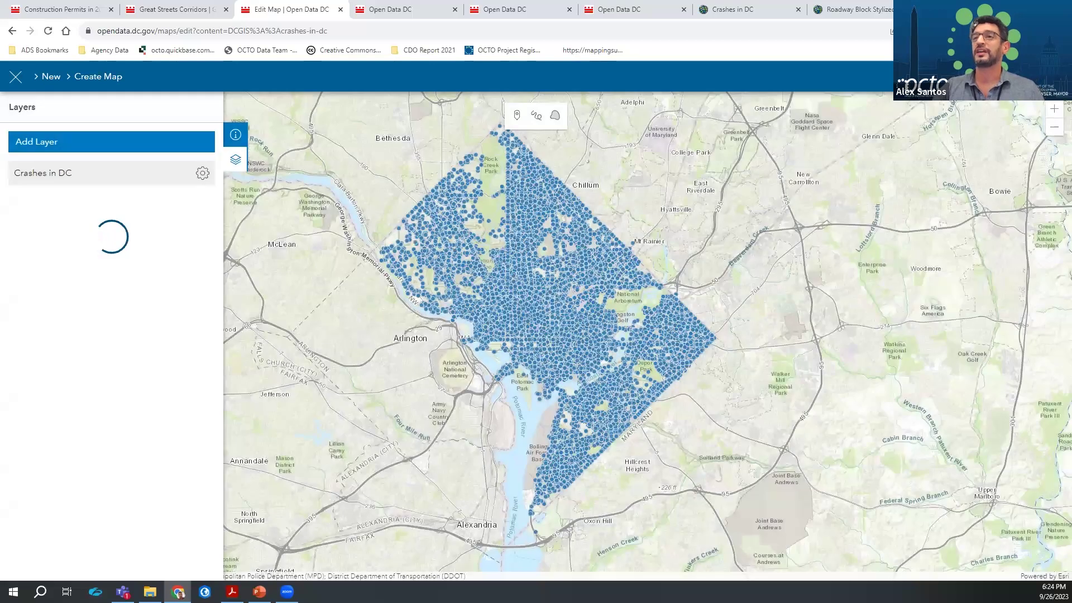
key("Return")
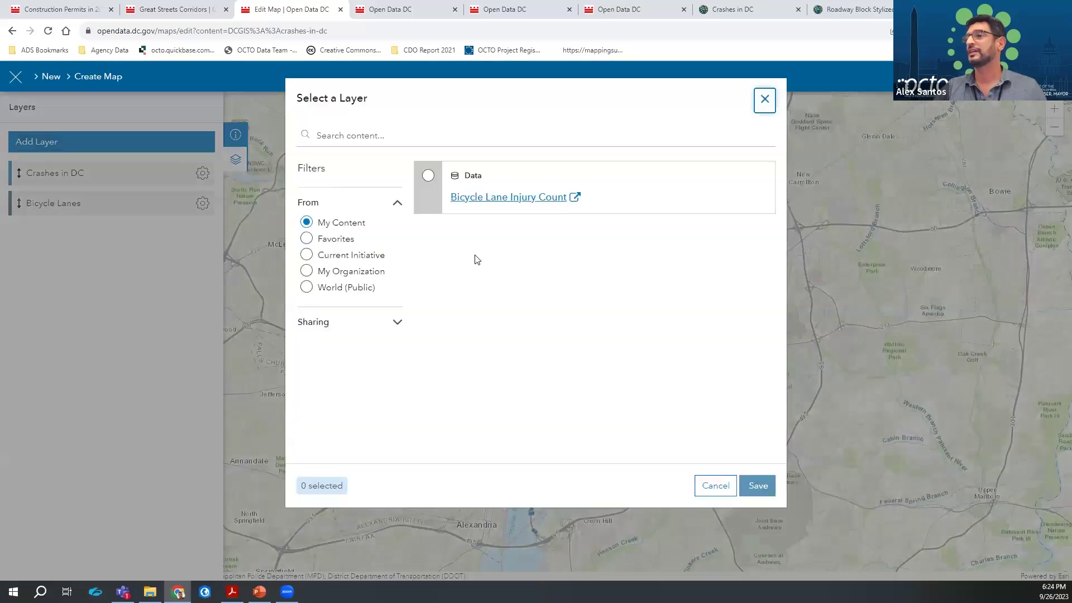
left_click(346, 239)
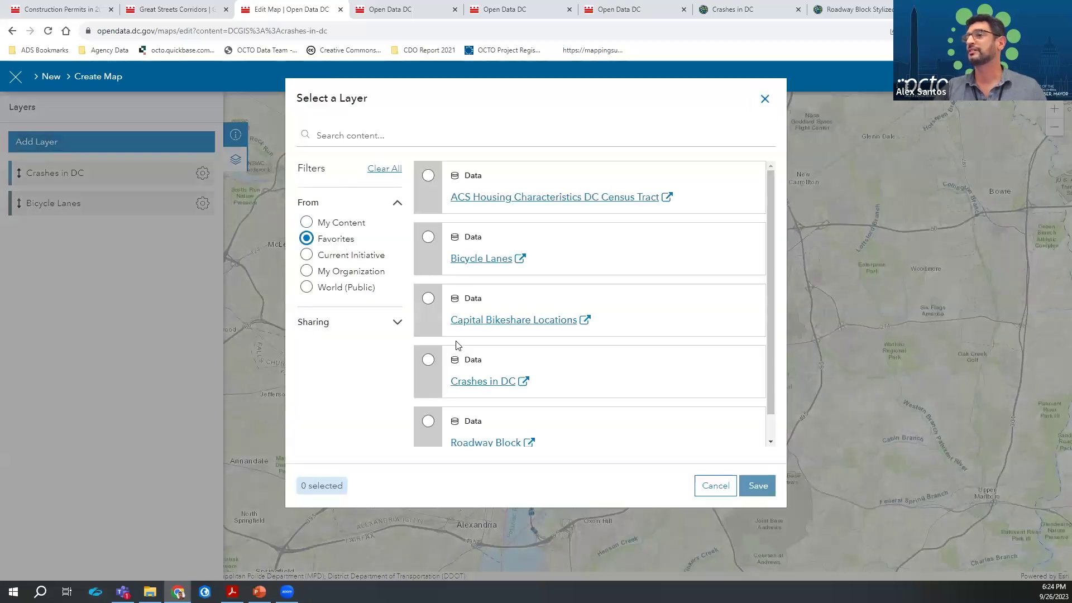
left_click(428, 297)
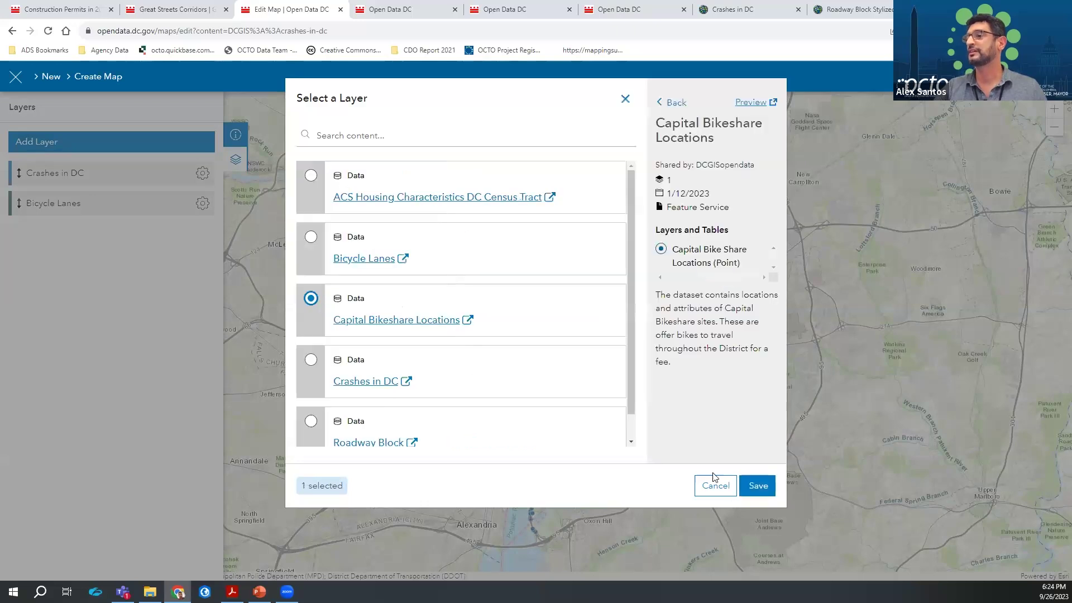
left_click(757, 486)
Close the layer picker, exit the slide show, and return to the Open Data DC homepage
left_click(42, 152)
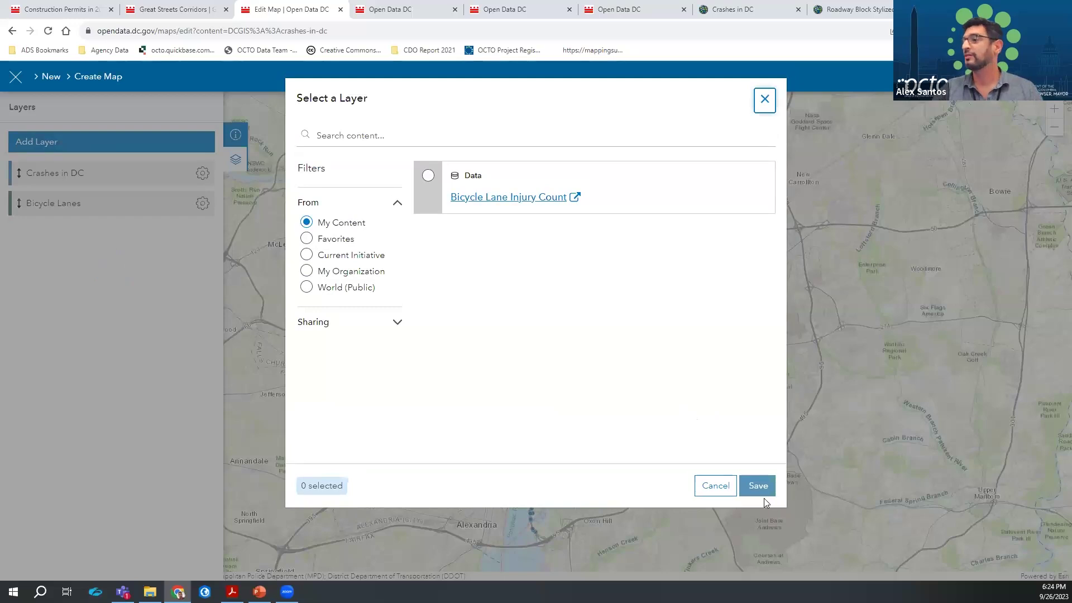
left_click(725, 493)
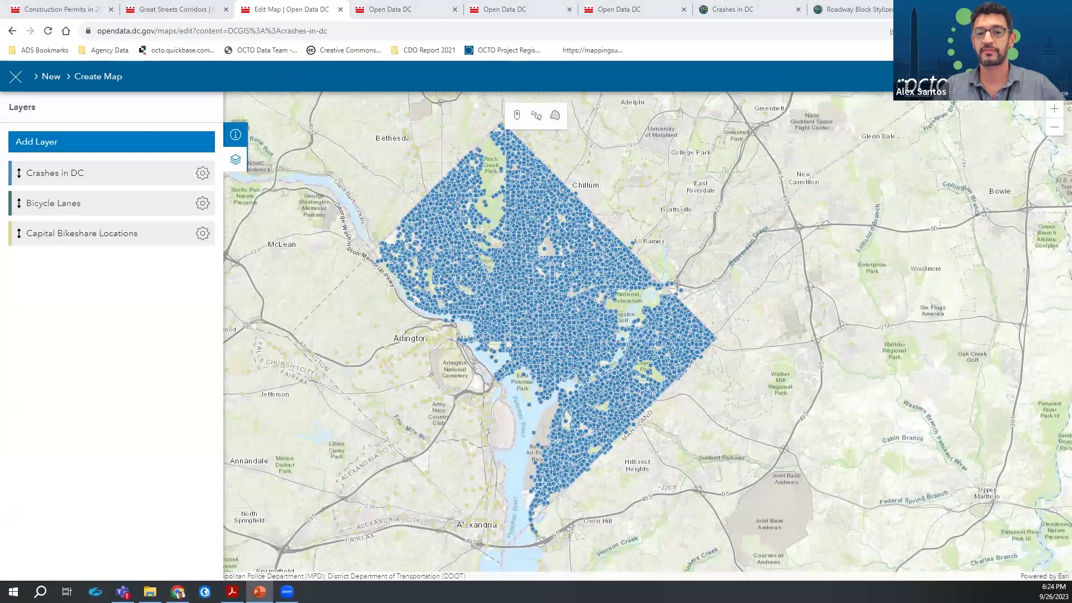
key("alt+Tab")
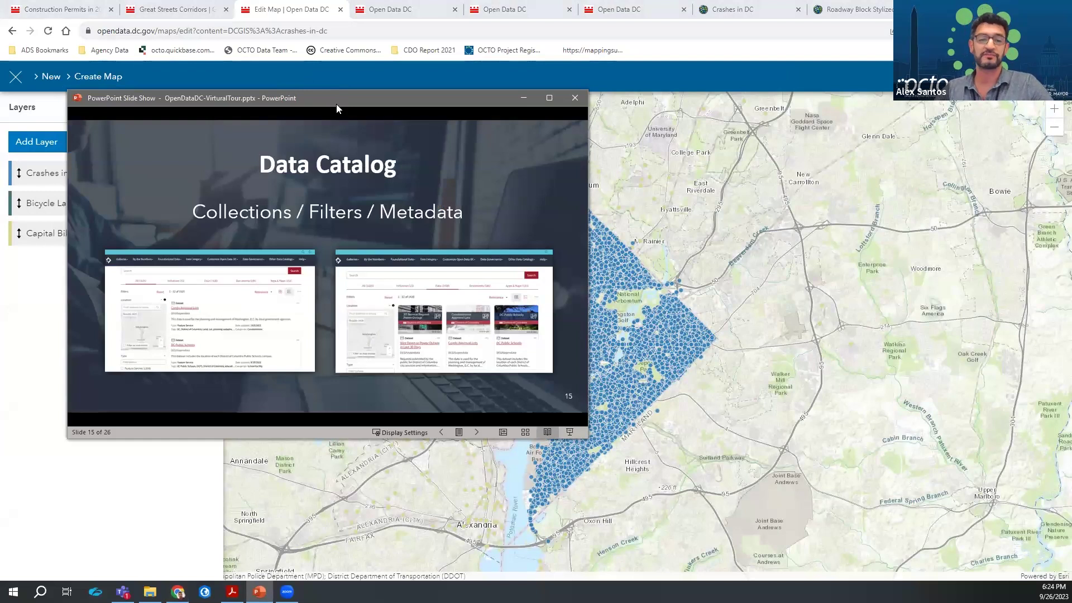
key("Escape")
left_click(391, 13)
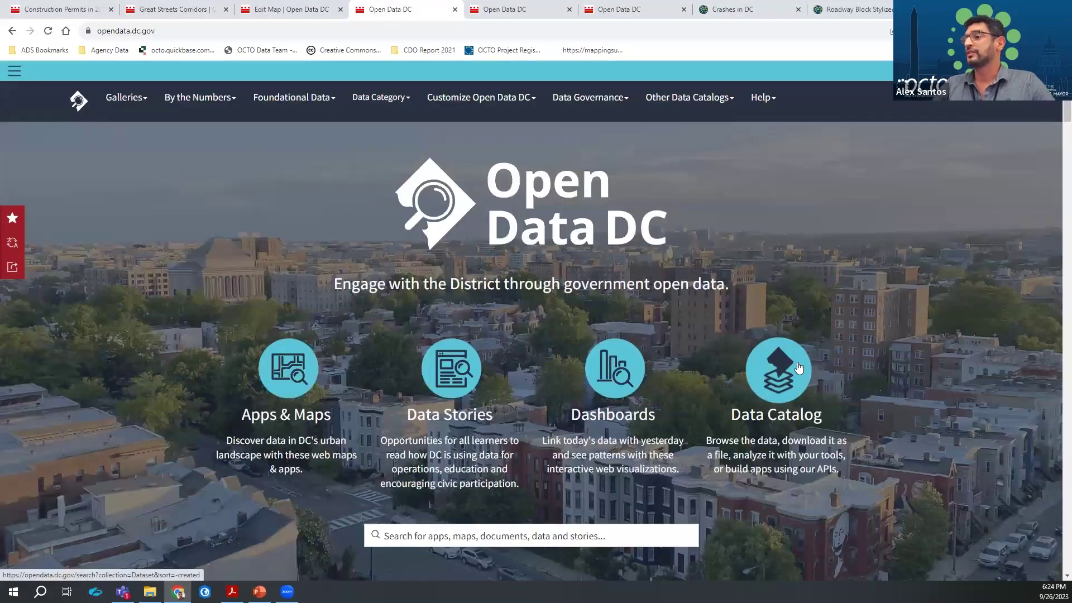
Open the catalog of all 1,826 items, scroll its filters and view the Data Governance menu
scroll(798, 363, "down", 3)
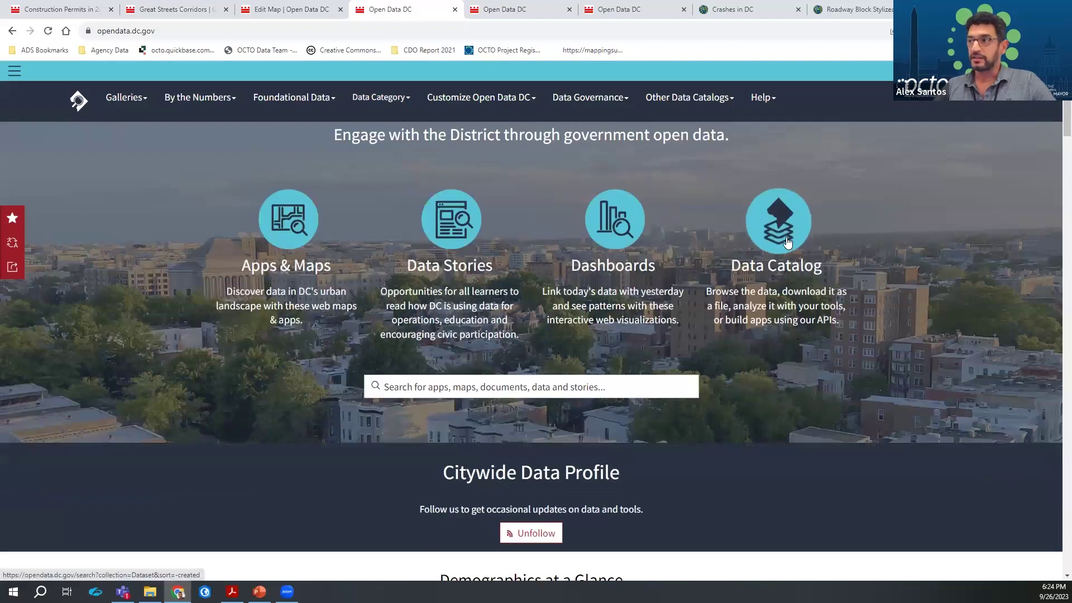
left_click(376, 387)
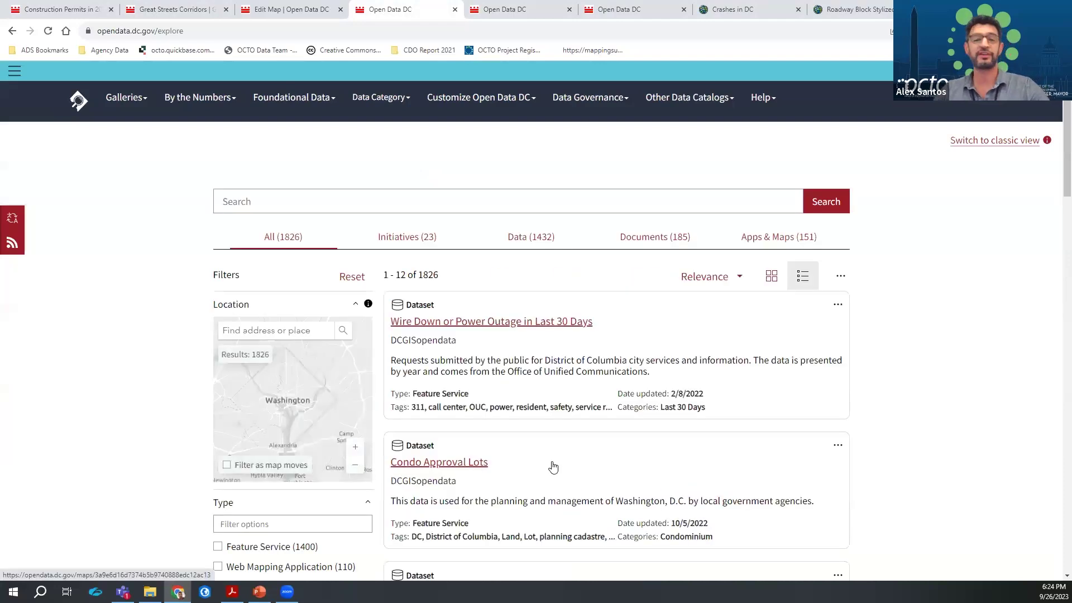
left_click(233, 592)
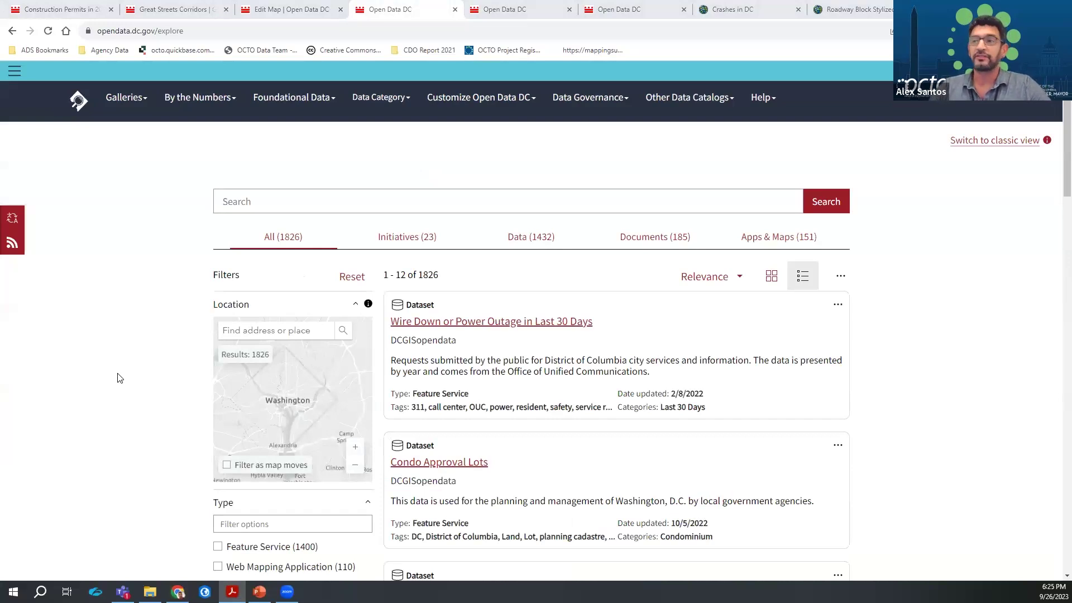
scroll(168, 349, "down", 3)
scroll(186, 353, "down", 3)
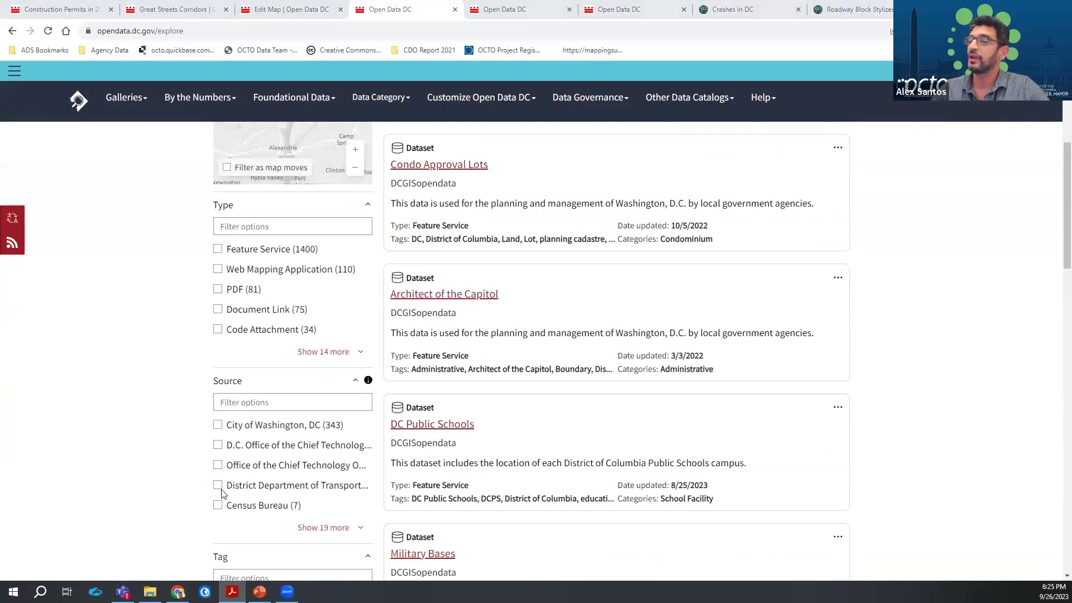
scroll(222, 488, "down", 3)
scroll(222, 495, "down", 3)
scroll(243, 469, "down", 3)
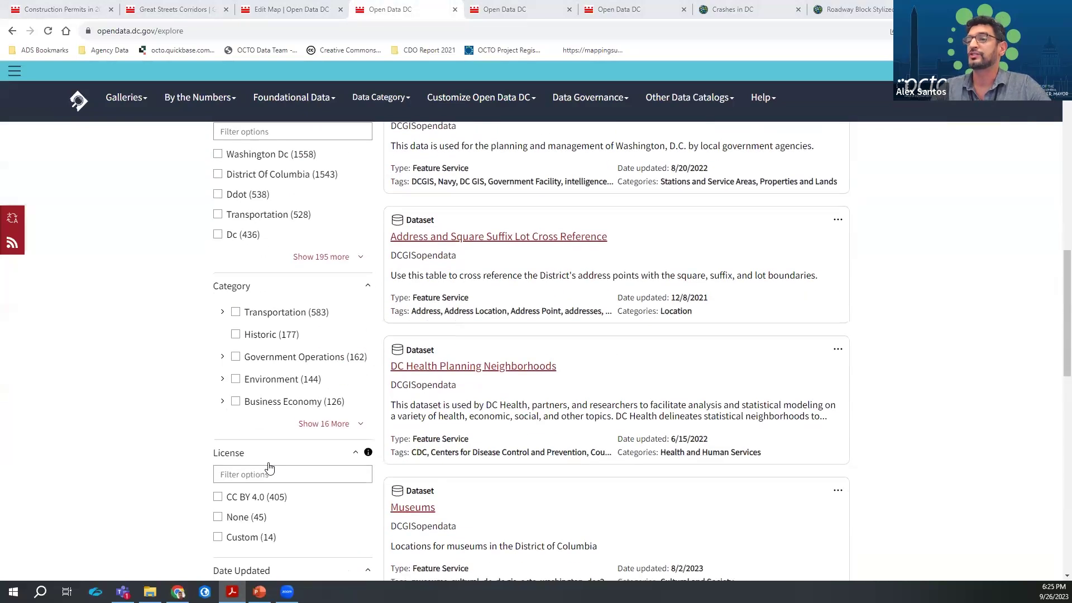
scroll(279, 374, "up", 9)
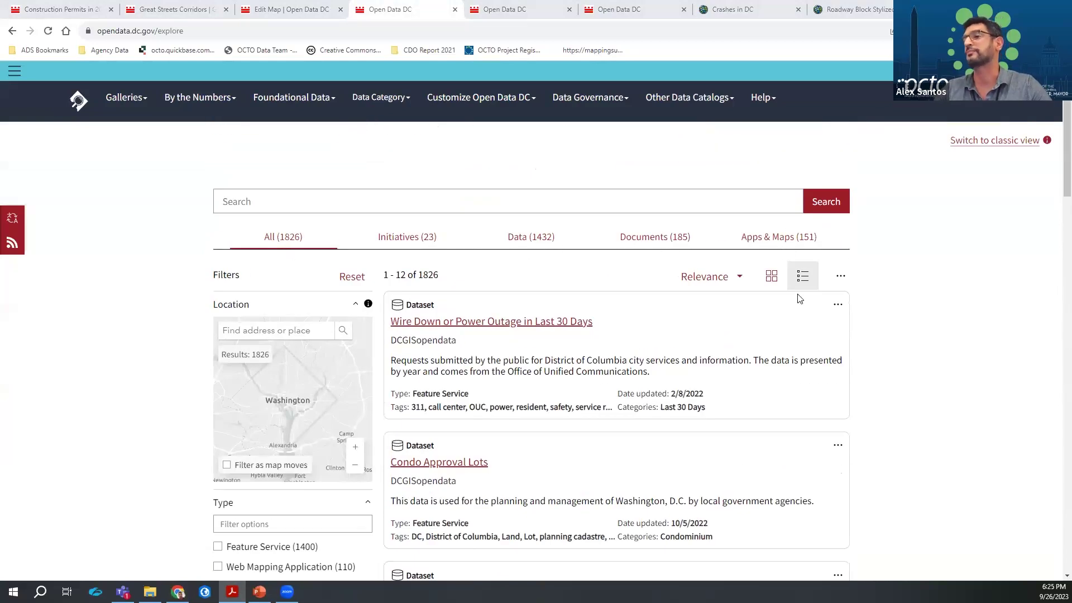
scroll(931, 398, "down", 2)
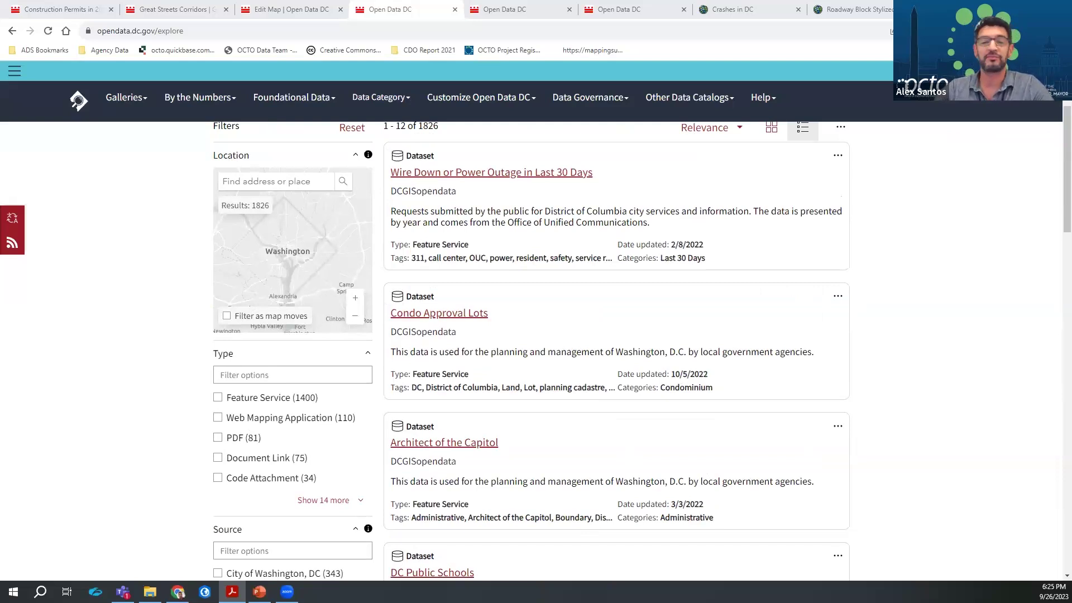
left_click(589, 98)
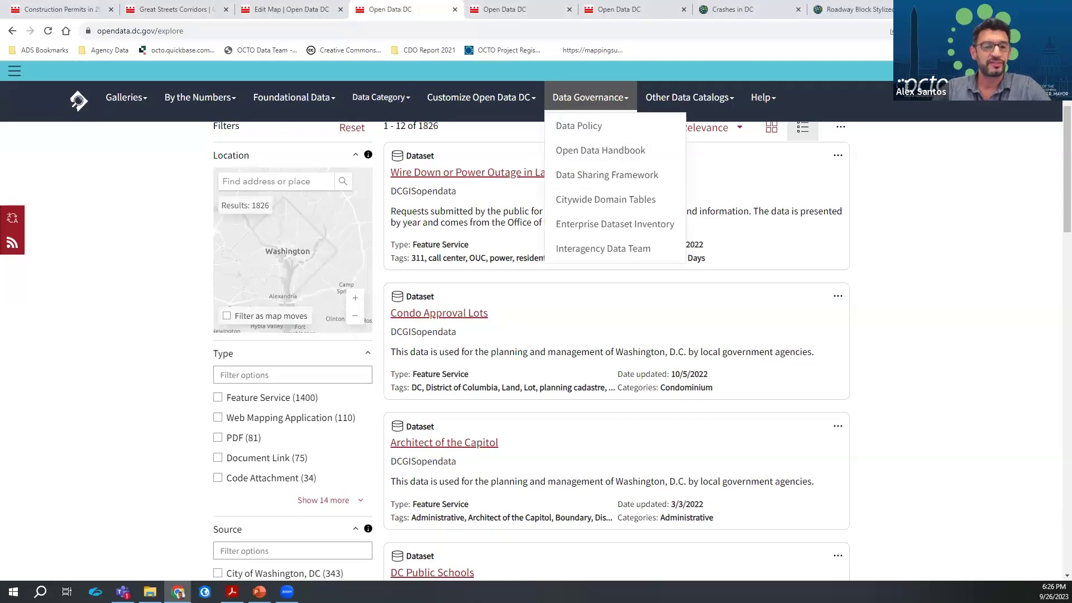
scroll(94, 385, "up", 3)
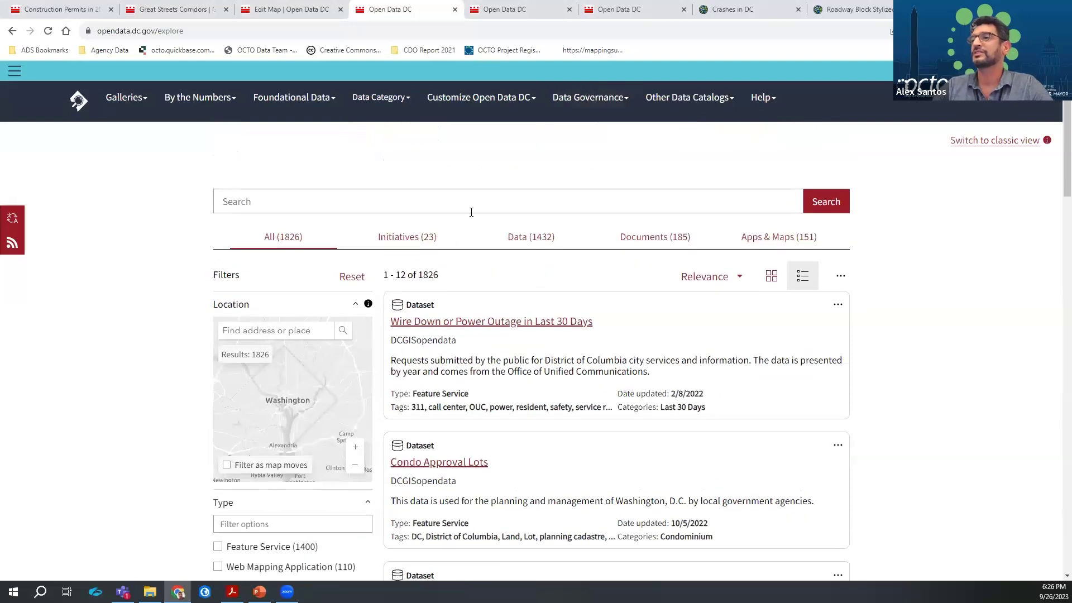
Search 'roadway block', open Roadway Block, and view all its metadata in a new tab
left_click(471, 212)
type("roadway block")
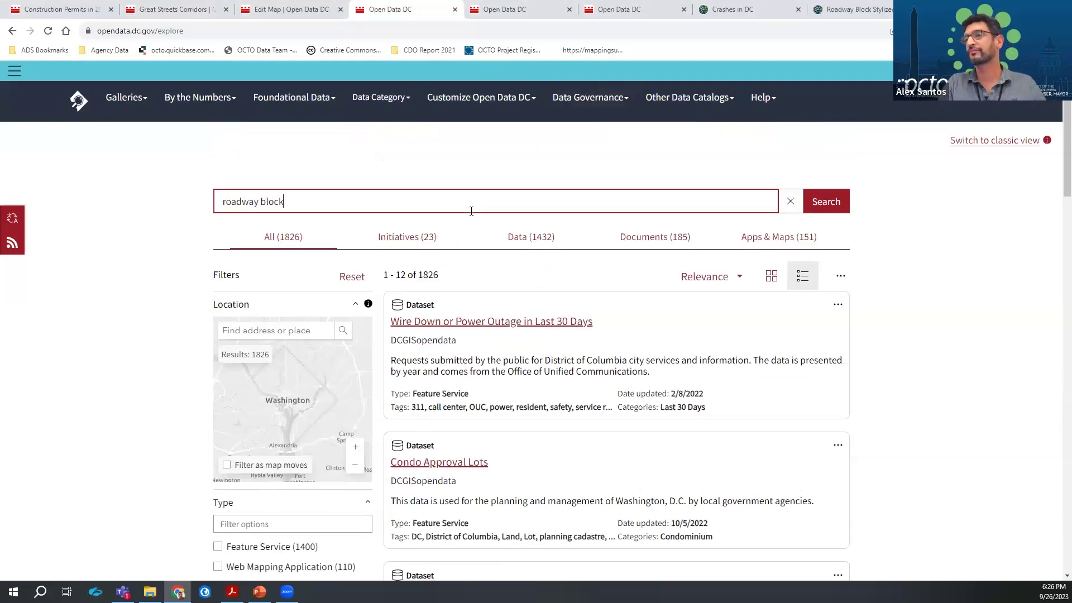
key("Return")
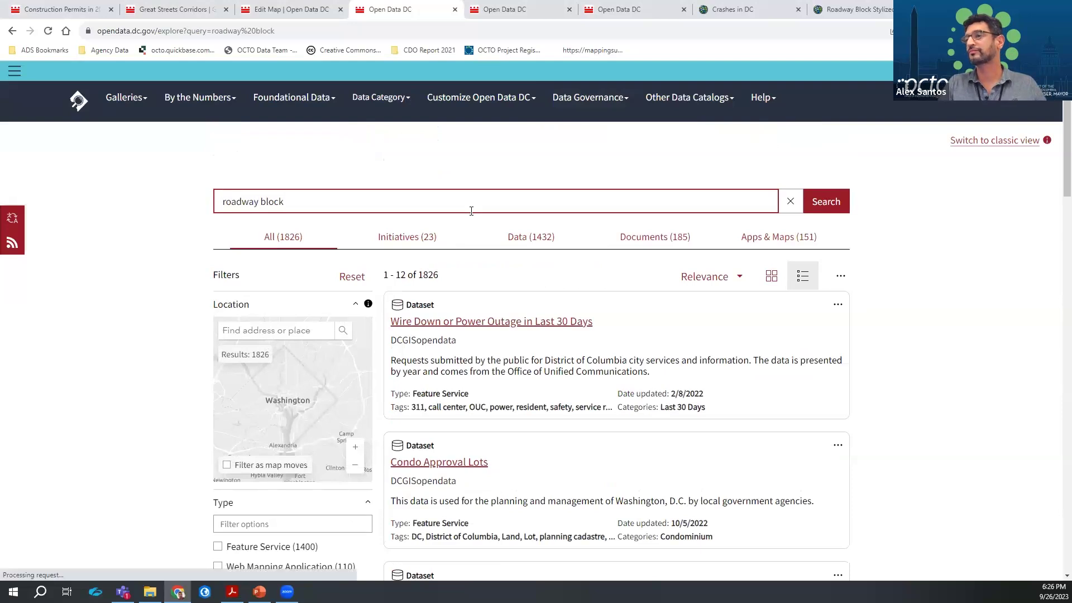
left_click(429, 324)
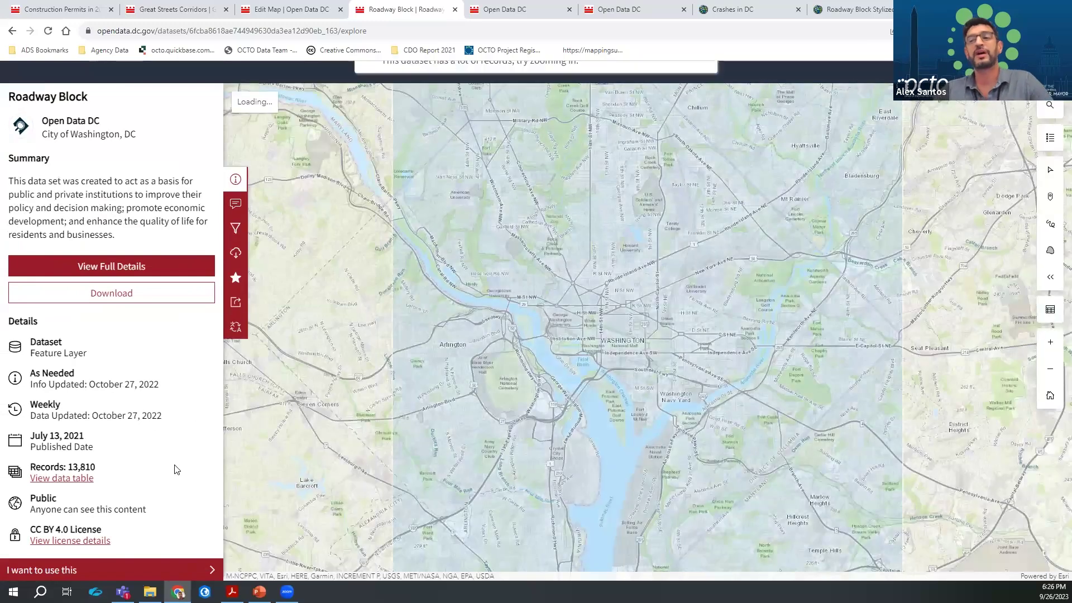
left_click(144, 571)
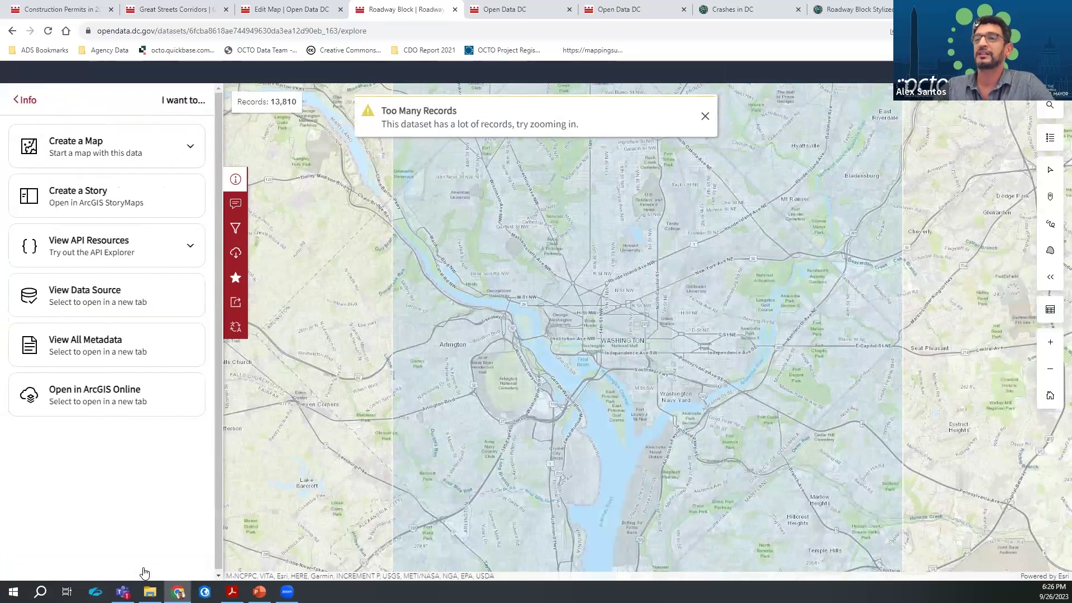
left_click(123, 347)
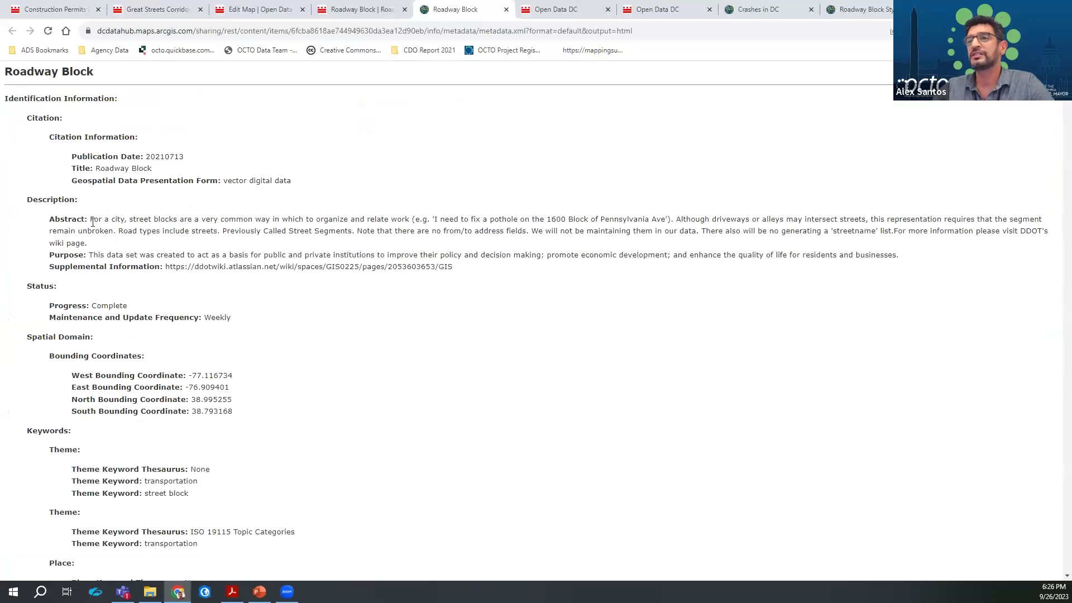
Highlight lines of the Roadway Block abstract while reading, then scroll down through the metadata
left_click_drag(93, 222, 320, 232)
left_click_drag(169, 269, 334, 273)
scroll(306, 344, "down", 4)
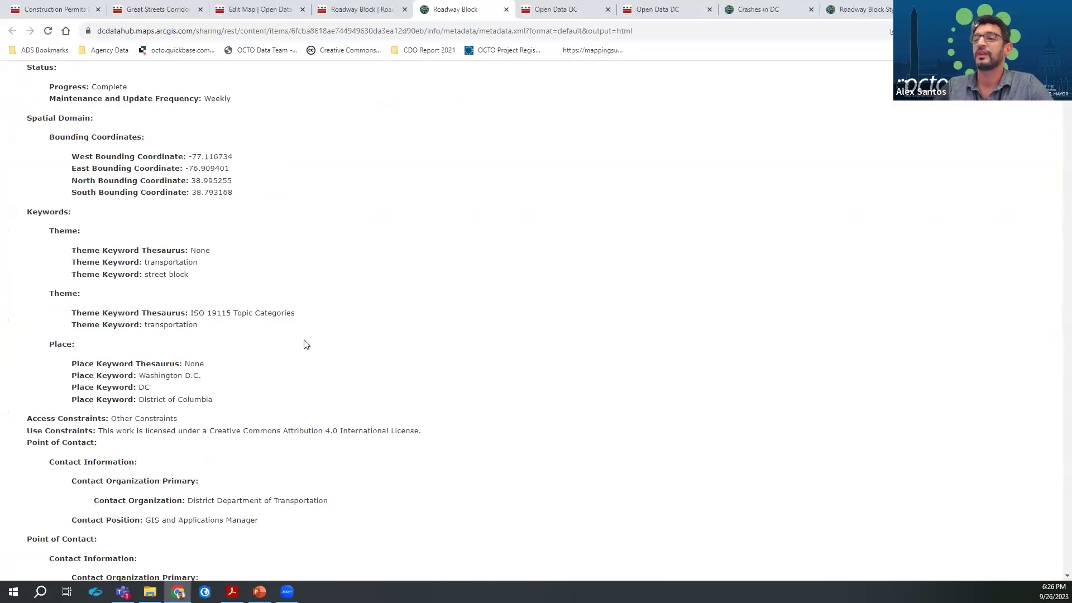
scroll(307, 344, "down", 7)
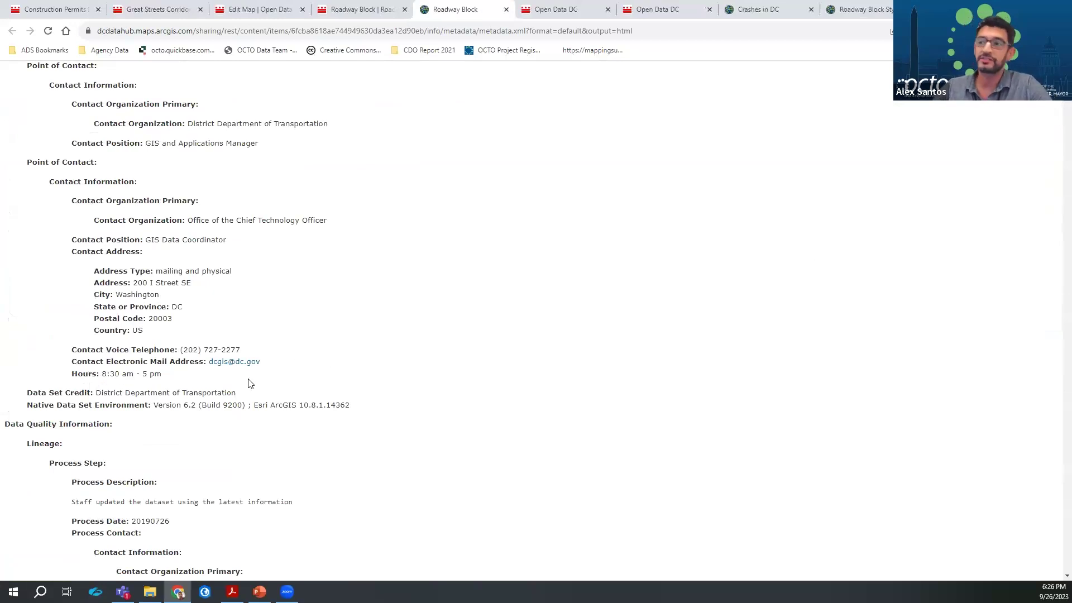
scroll(323, 373, "down", 12)
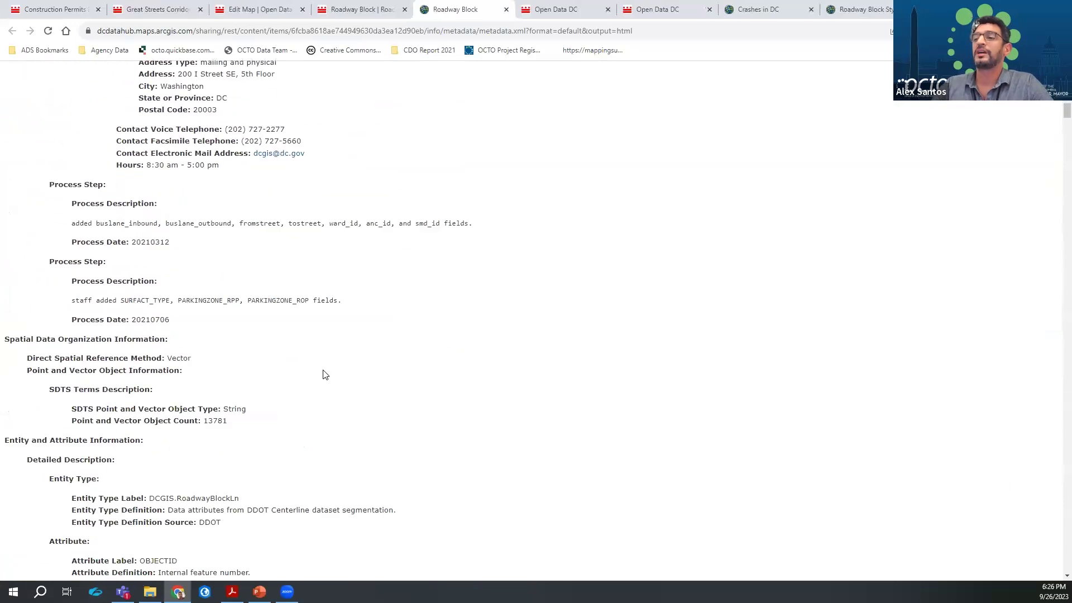
scroll(324, 373, "down", 6)
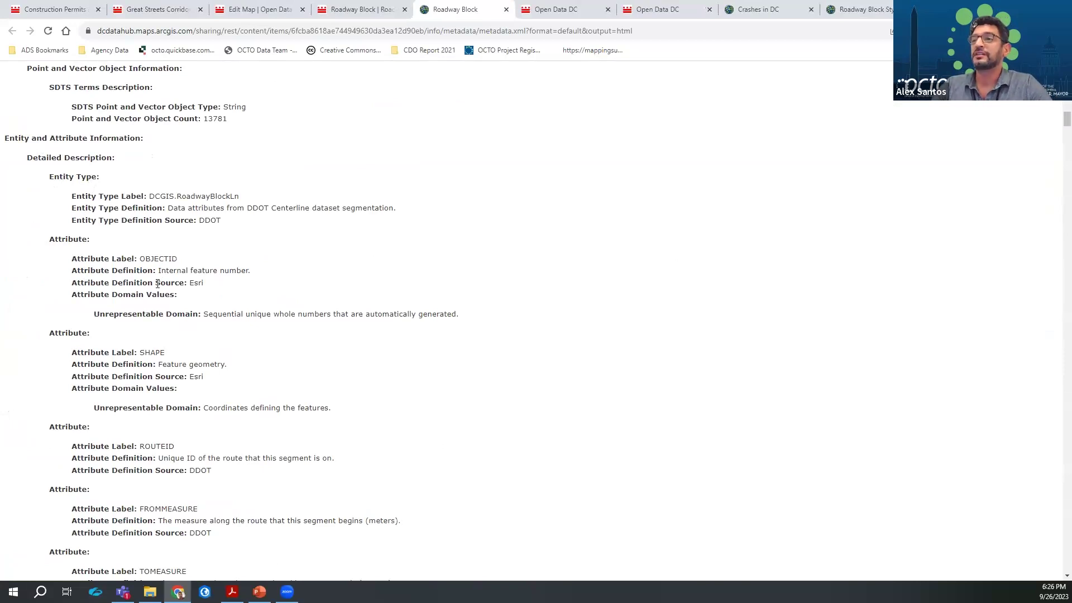
scroll(183, 463, "down", 3)
Highlight the ROUTEID label and definition and the ROADTYPE label, then switch to the slide show
double_click(159, 297)
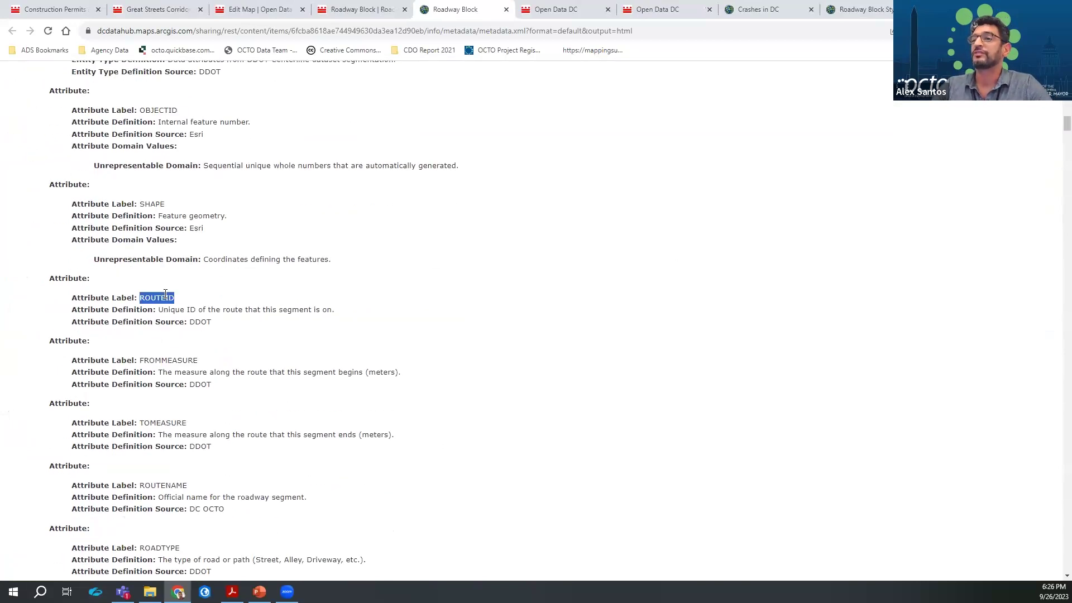
left_click_drag(169, 311, 360, 308)
scroll(266, 321, "down", 6)
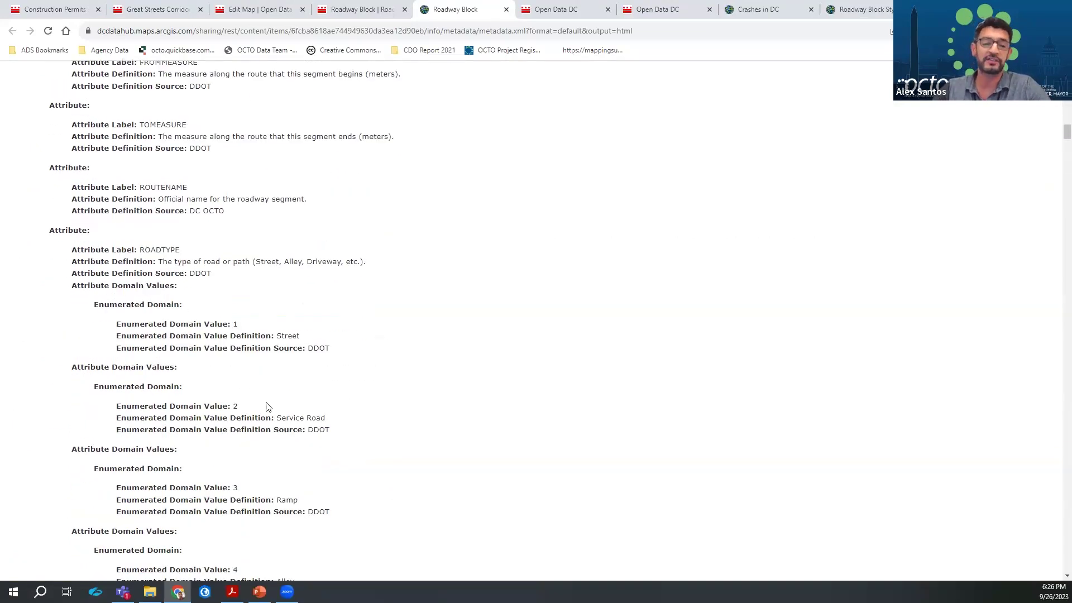
scroll(254, 376, "down", 3)
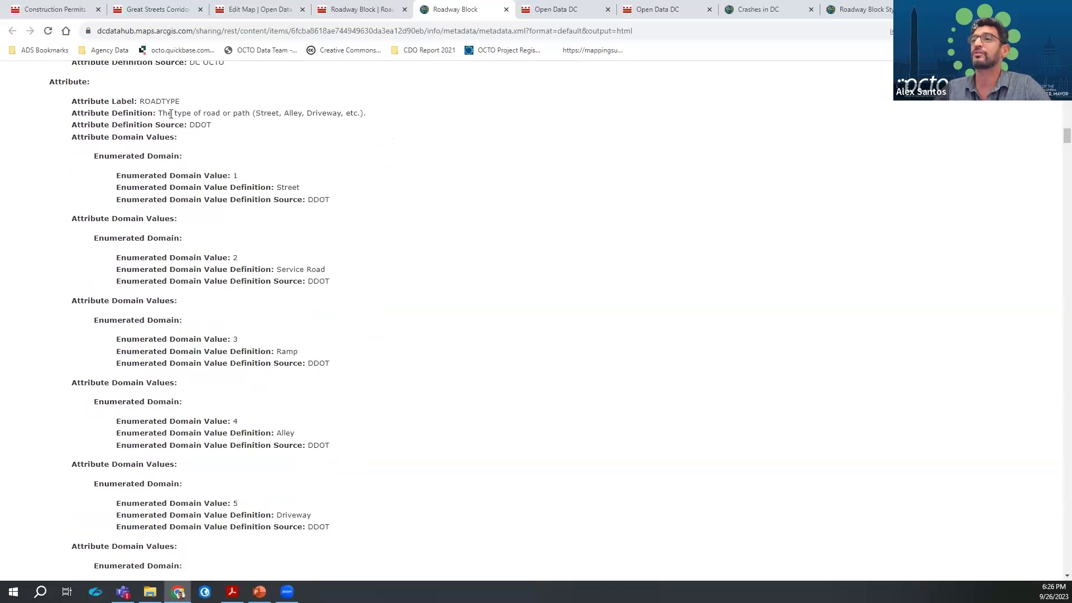
double_click(170, 102)
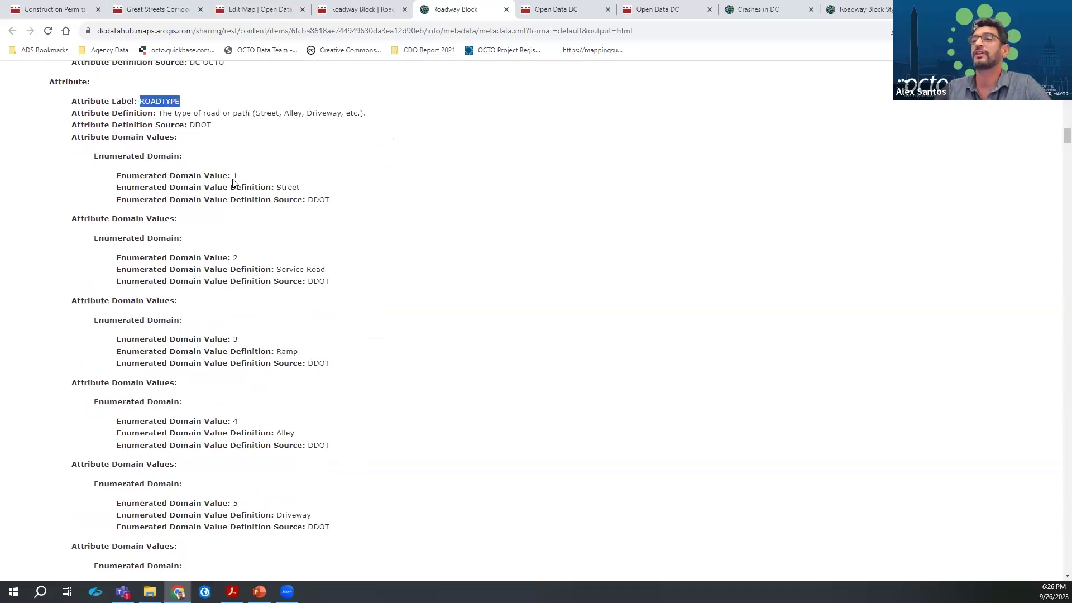
left_click(283, 188)
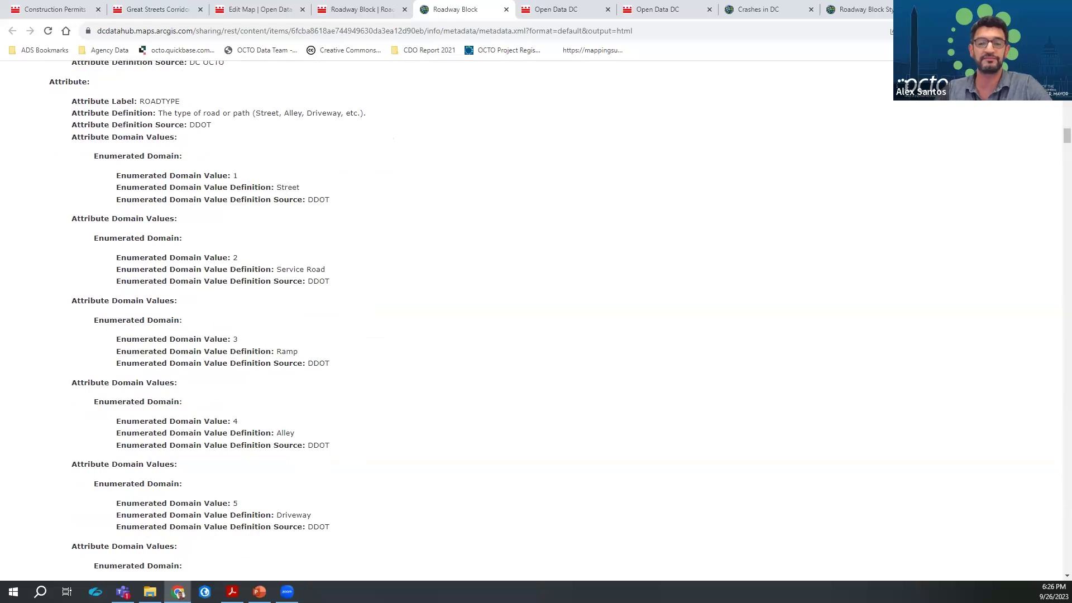
key("alt+Tab")
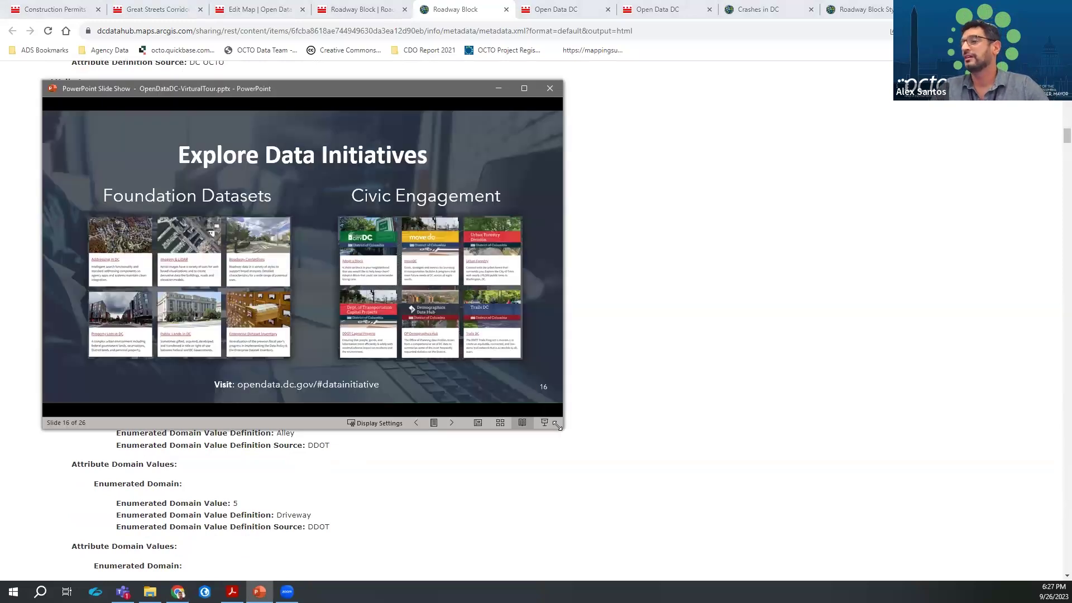
Enlarge the 'Explore Data Initiatives' slide show window, then return to the Chrome browser
left_click_drag(558, 426, 583, 430)
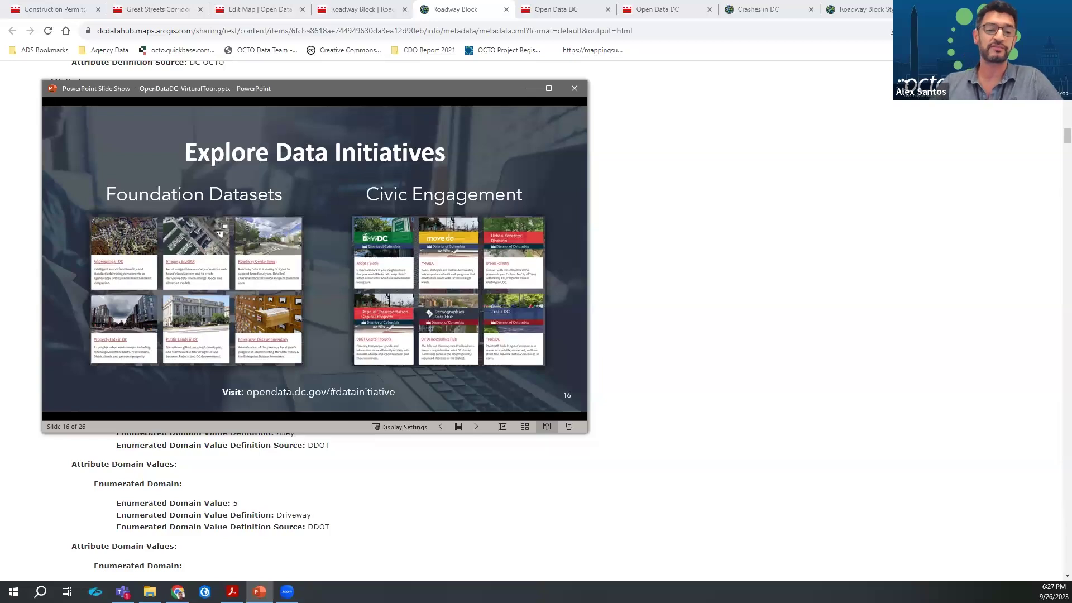
left_click(688, 111)
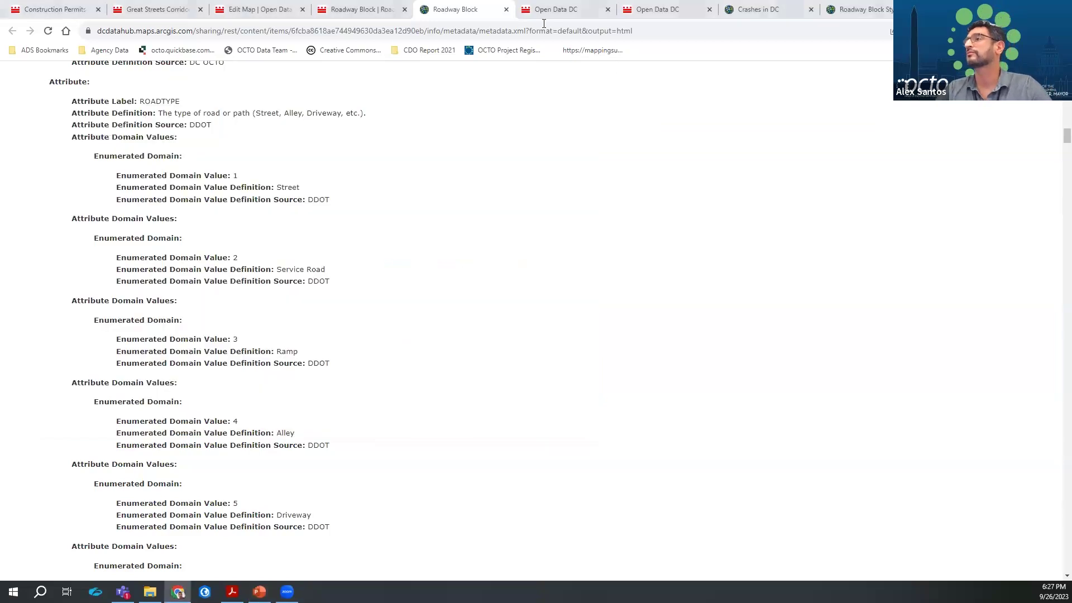
Return to Open Data DC and scroll to Addressing in DC, Imagery & LiDAR and Roadway Centerlines
left_click(544, 11)
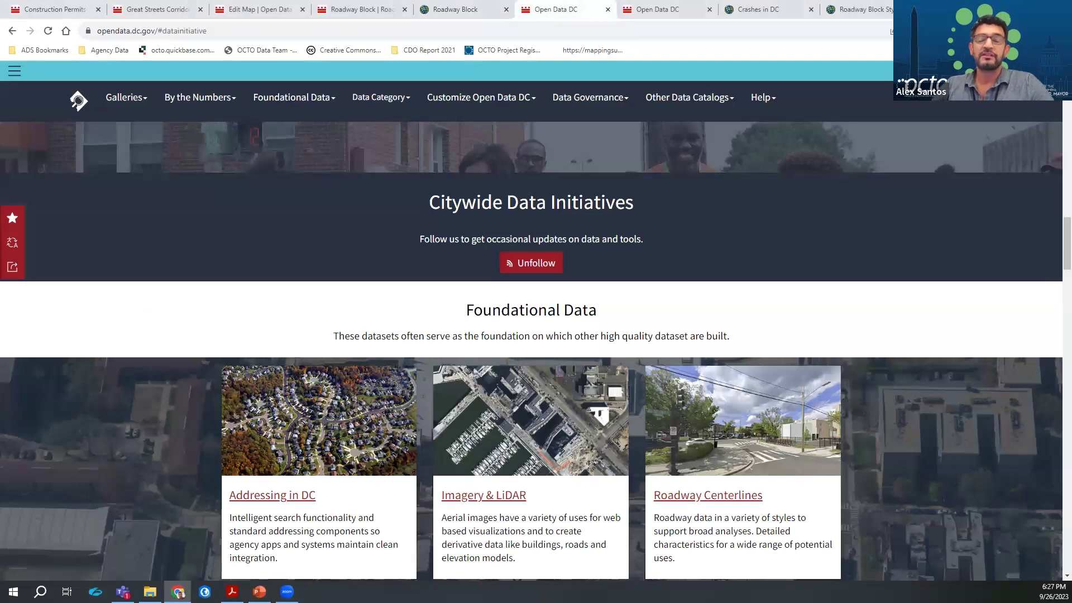
scroll(357, 385, "down", 3)
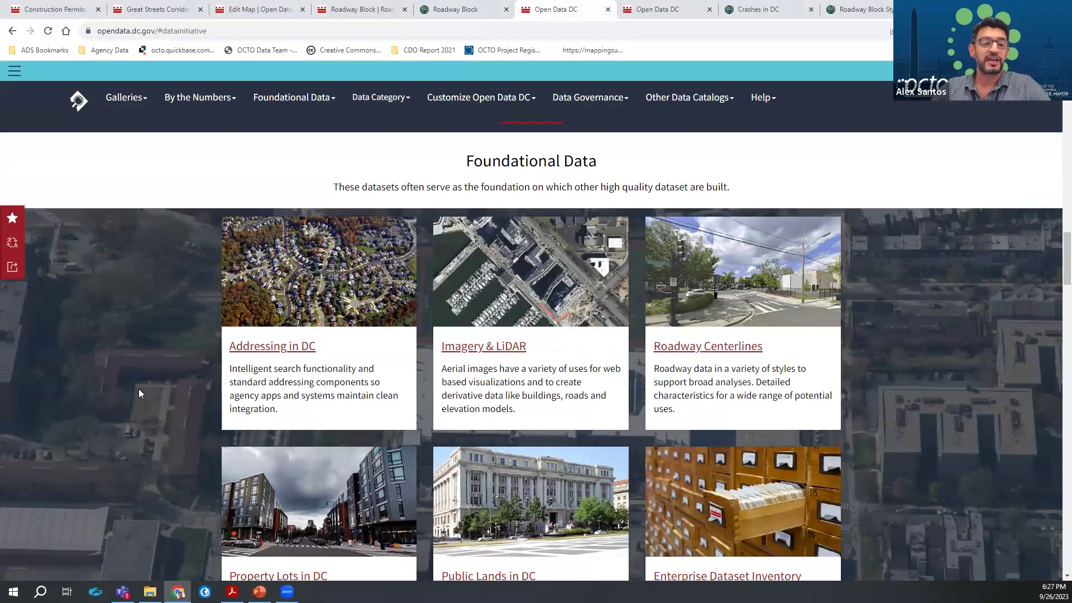
Open the Addressing in DC page and scroll through its sections
left_click(270, 346)
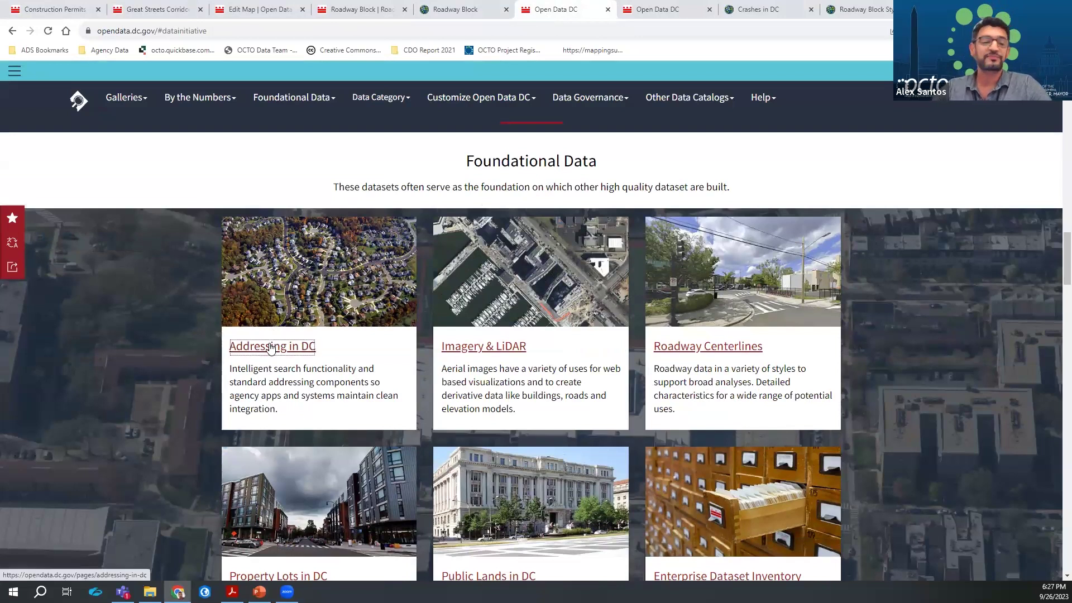
scroll(241, 397, "down", 5)
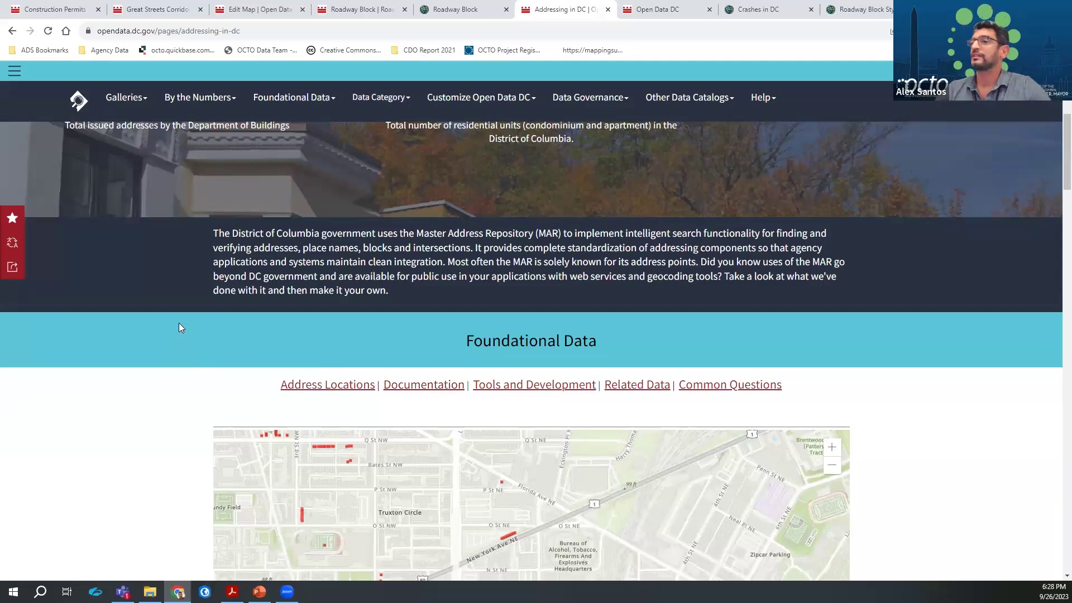
scroll(179, 327, "down", 3)
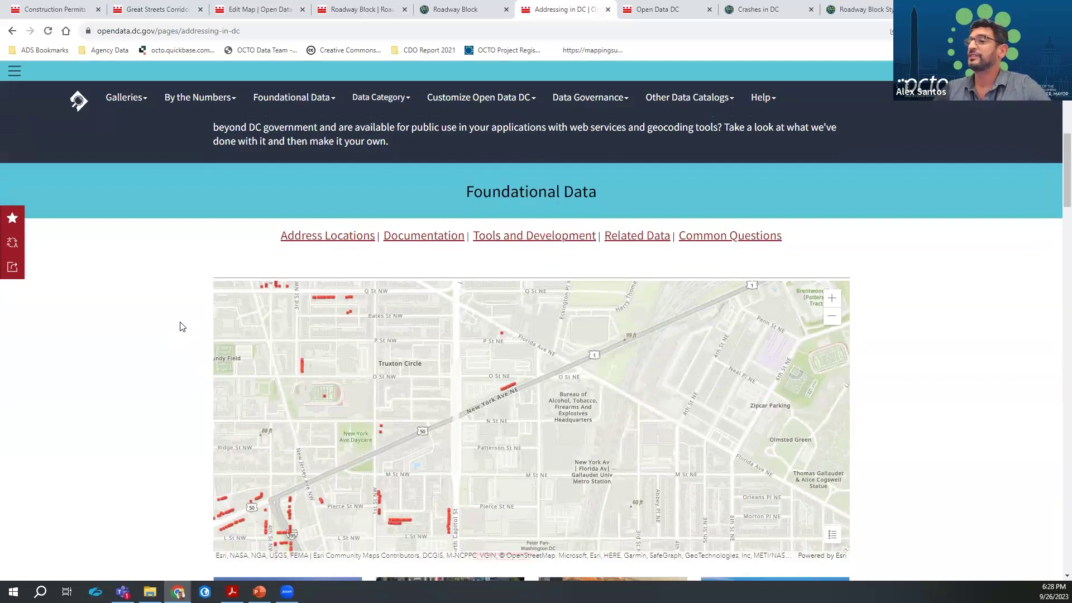
scroll(180, 326, "down", 9)
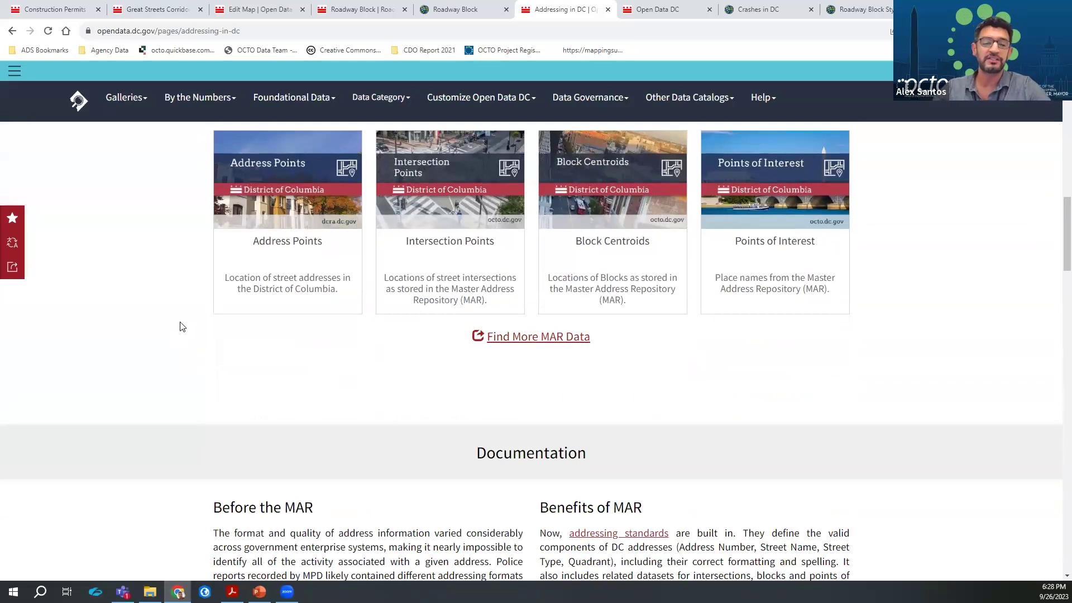
scroll(180, 327, "down", 15)
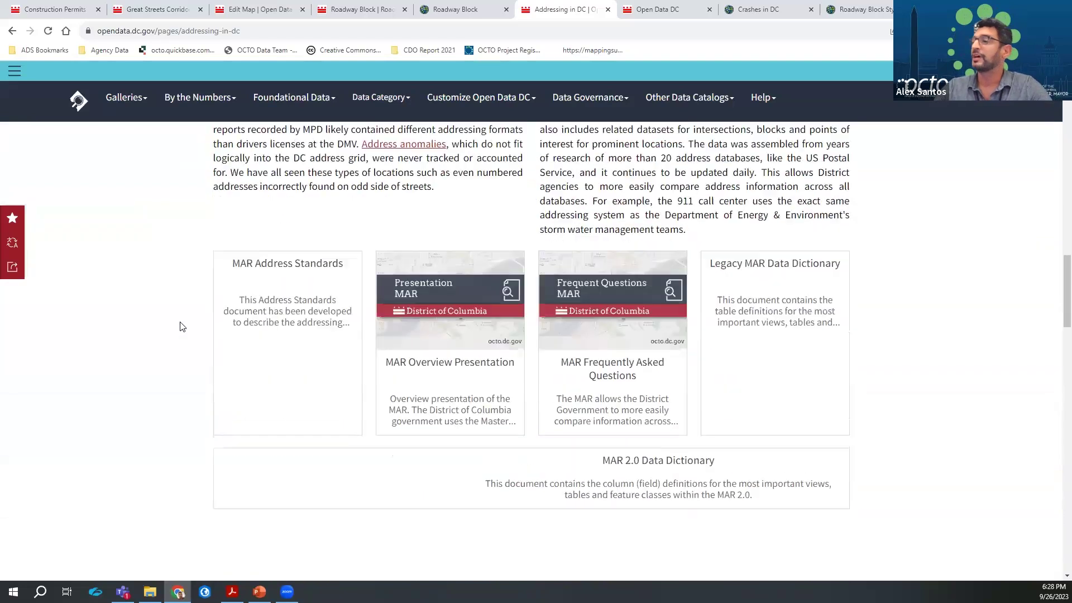
Highlight MAR Web Services, Geocoder and identifier rows MAR_ID through ADDRESS_ID, then go back home
double_click(684, 265)
left_click(609, 275)
double_click(565, 256)
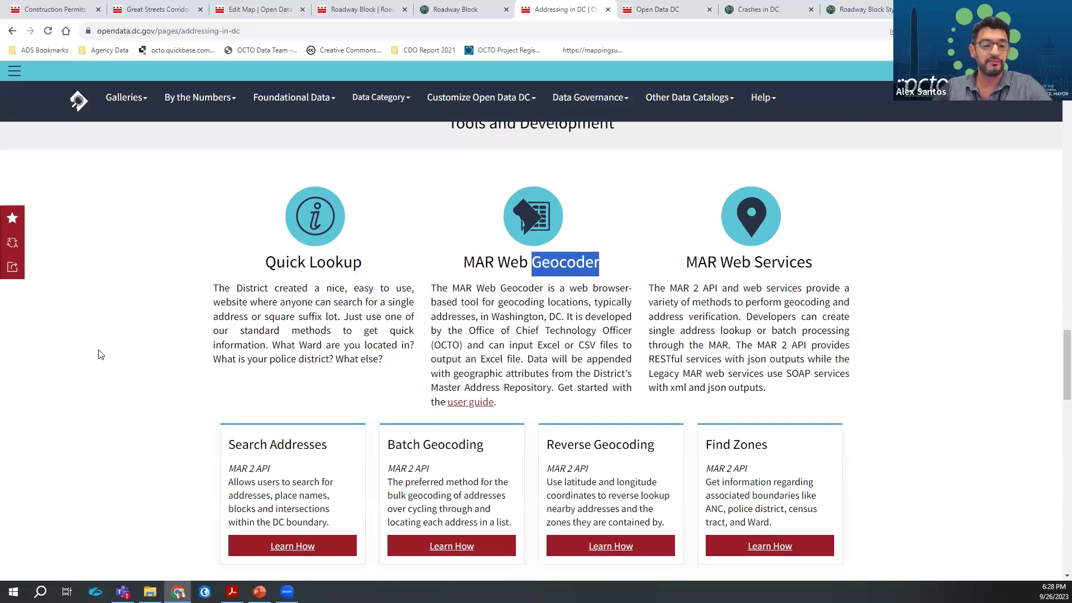
scroll(96, 350, "down", 3)
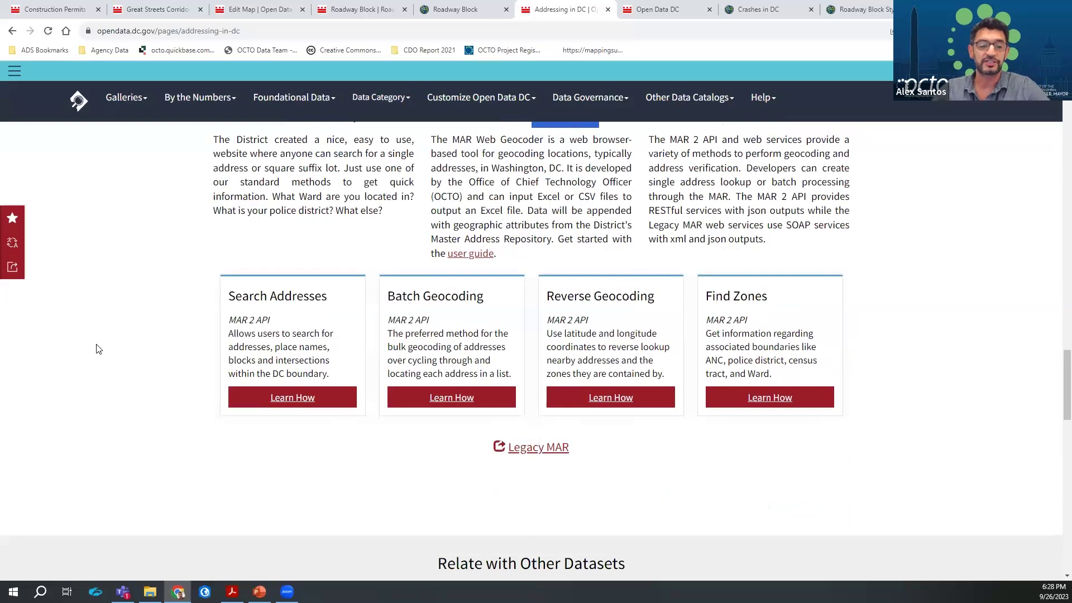
scroll(96, 349, "down", 9)
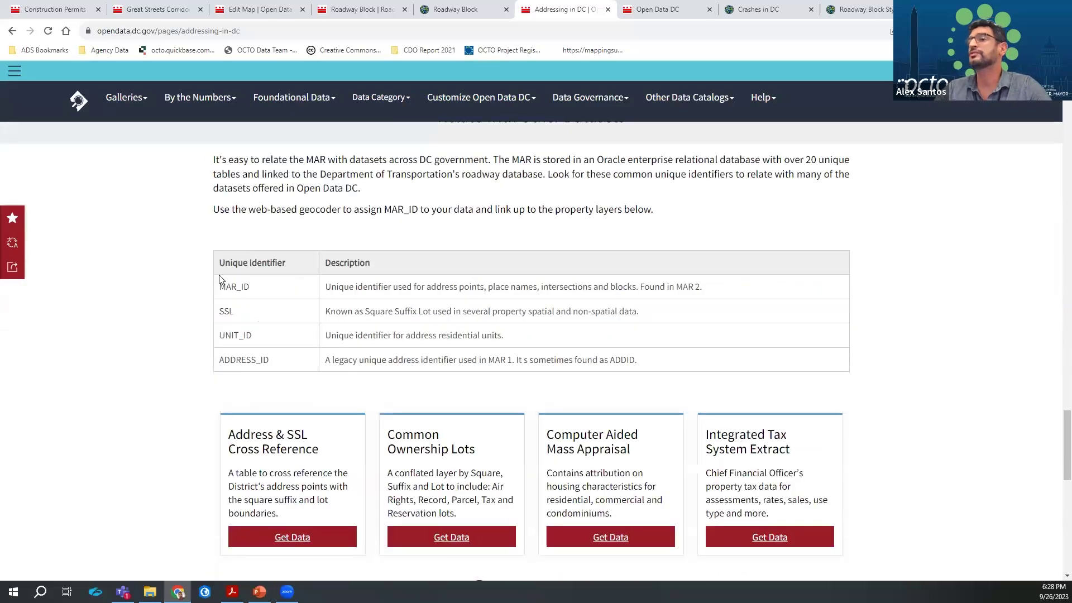
left_click_drag(218, 288, 268, 360)
left_click(268, 359)
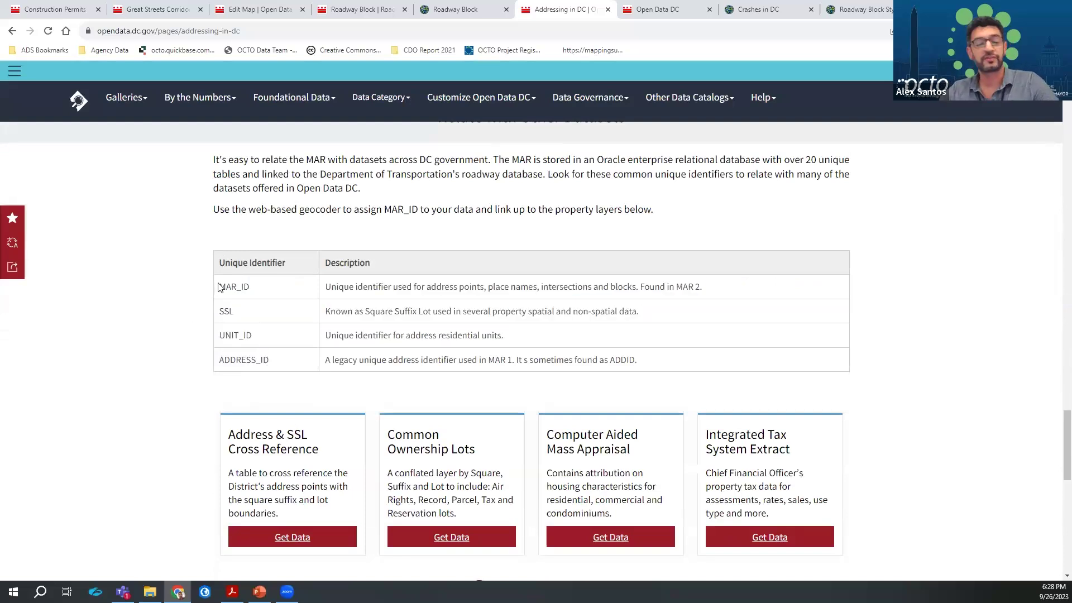
left_click(12, 32)
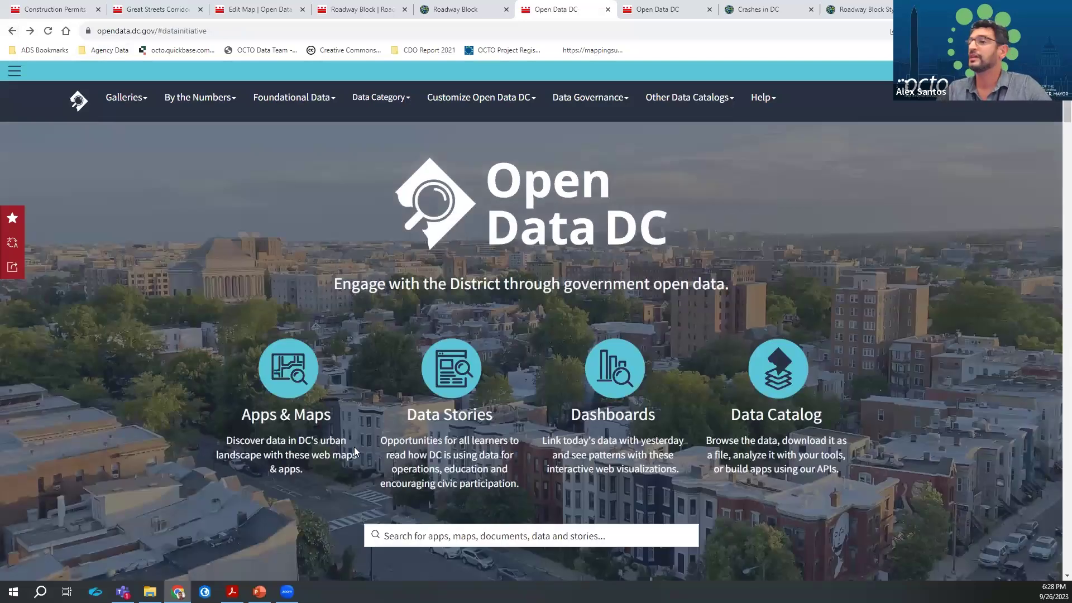
Skim the Imagery & LiDAR (DC from Above) page, then return to the home page's initiatives
scroll(354, 447, "down", 15)
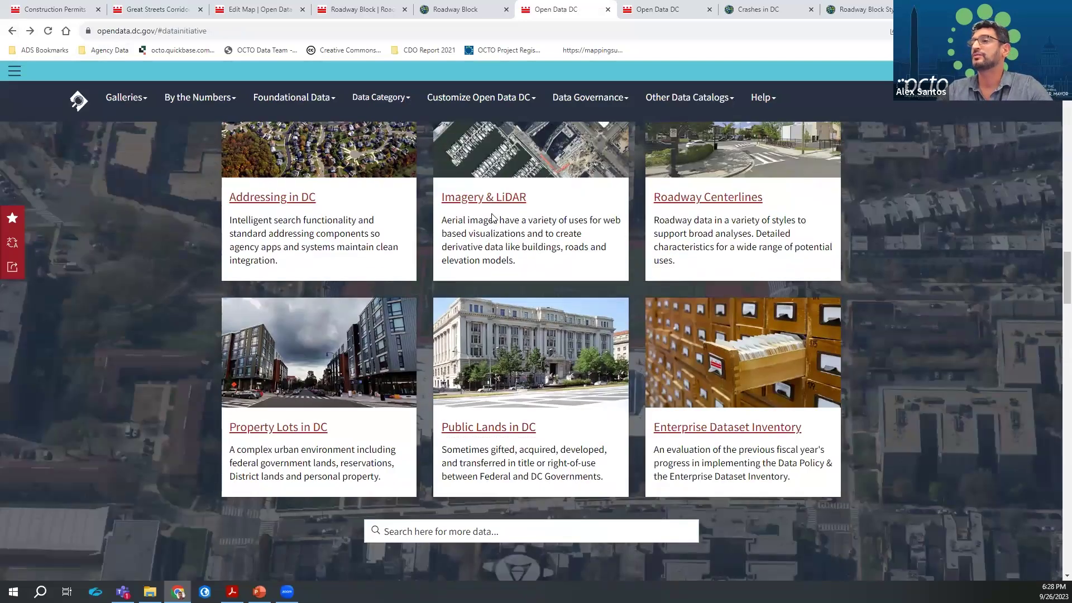
left_click(492, 198)
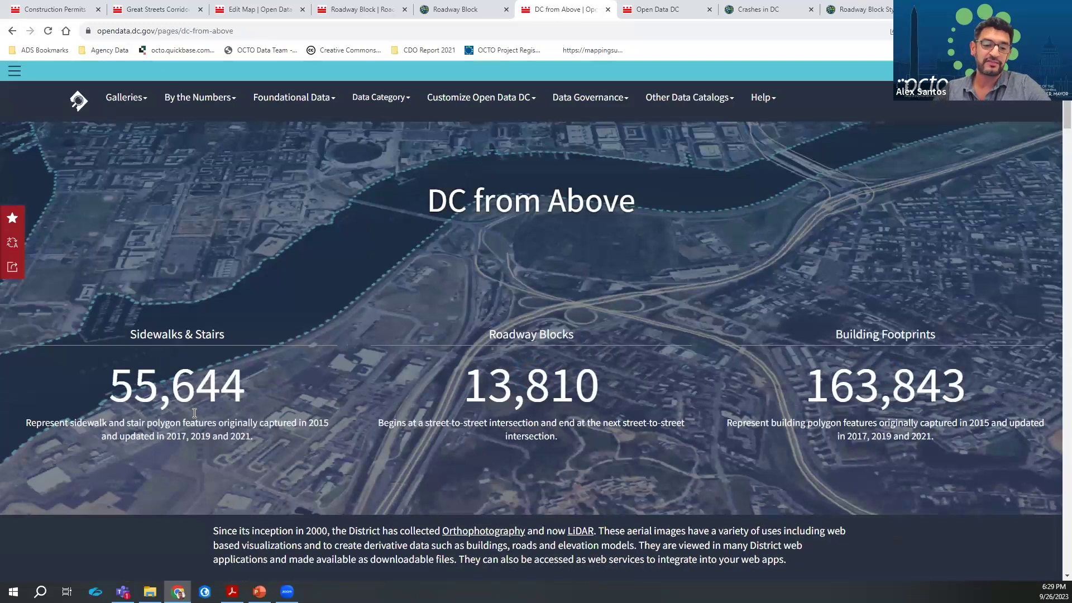
scroll(194, 413, "down", 10)
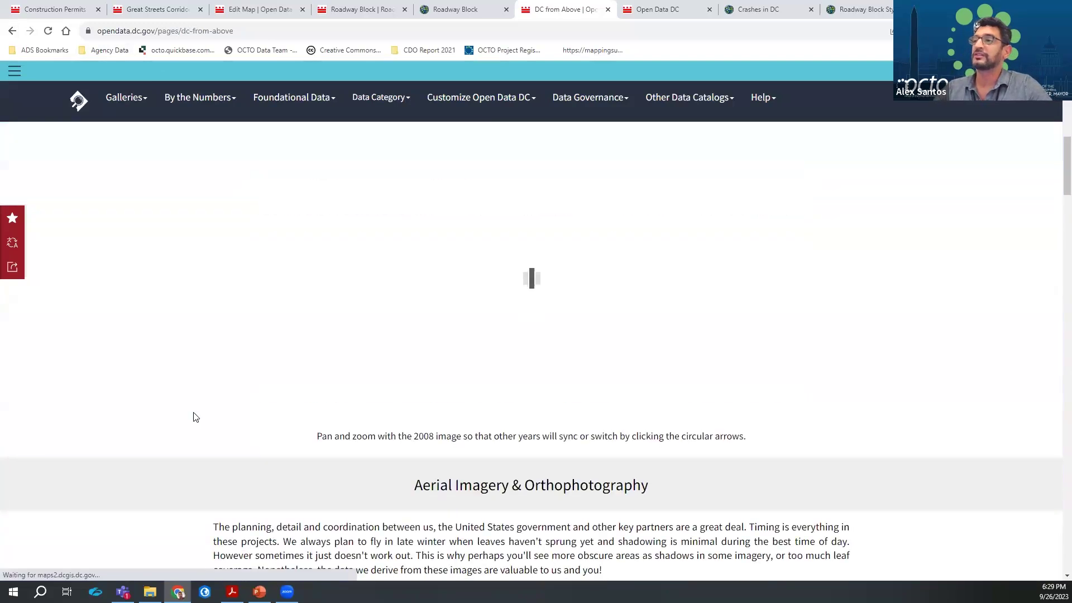
scroll(196, 417, "up", 3)
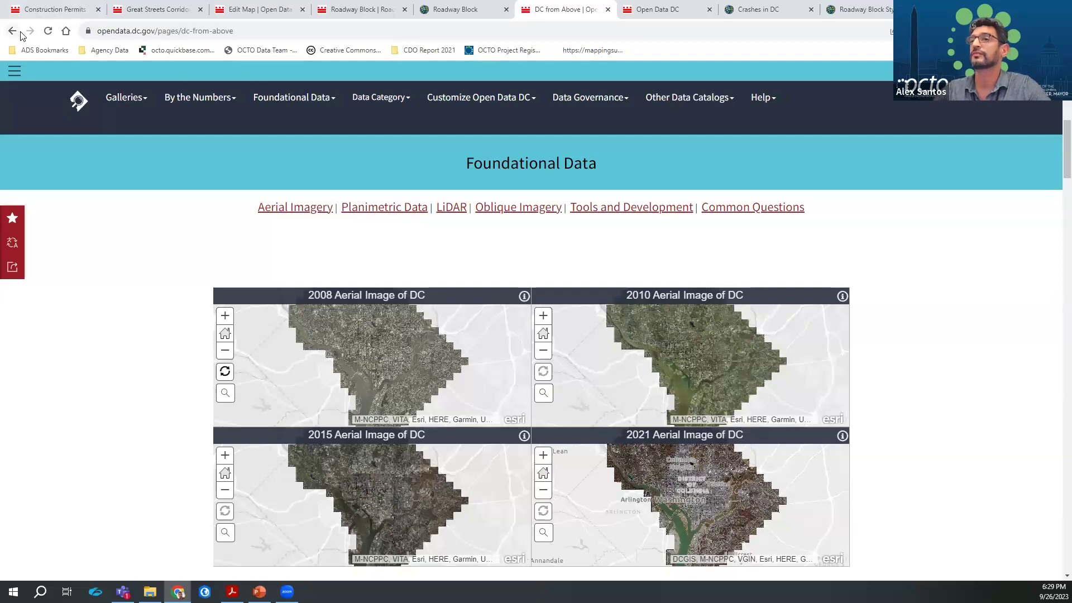
key("alt+Left")
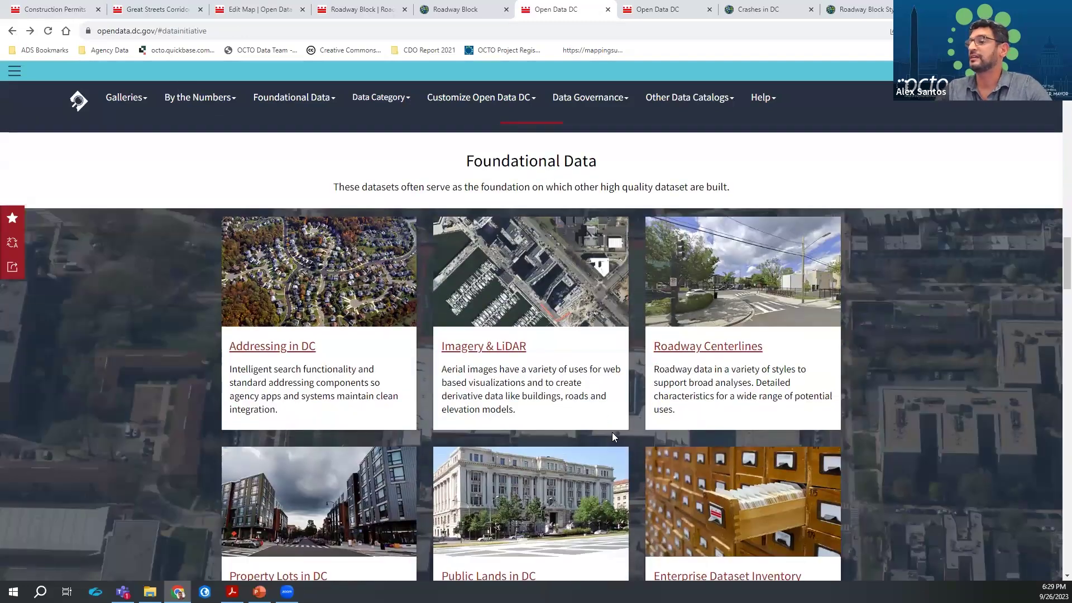
scroll(611, 436, "down", 3)
Browse Property Lots in DC down to Tax System Property Sales (CAMA) and Property Use Code Lookup
left_click(260, 432)
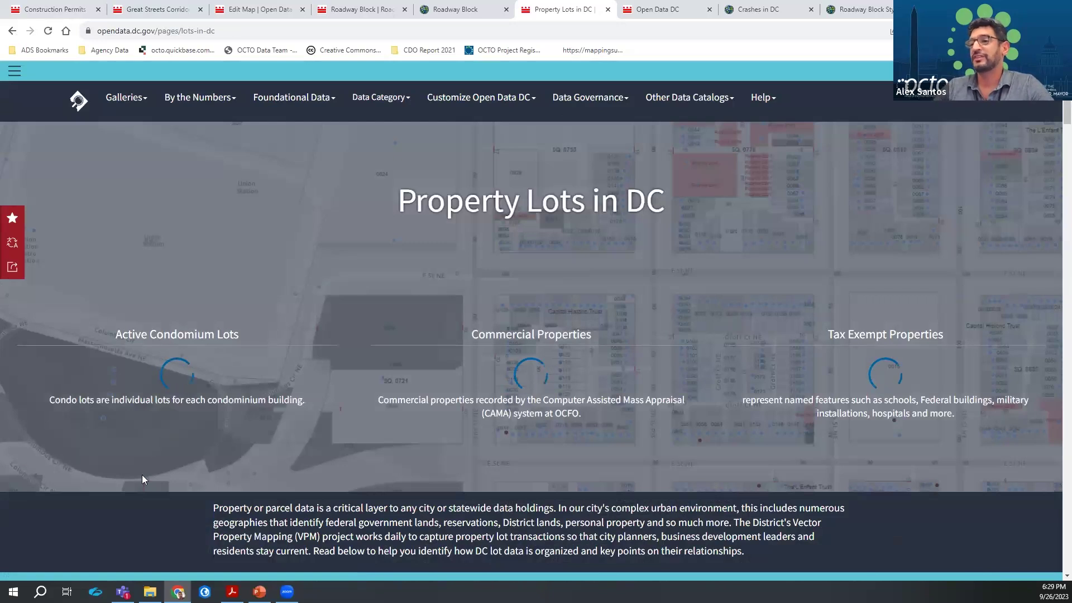
scroll(143, 477, "down", 5)
scroll(143, 479, "down", 12)
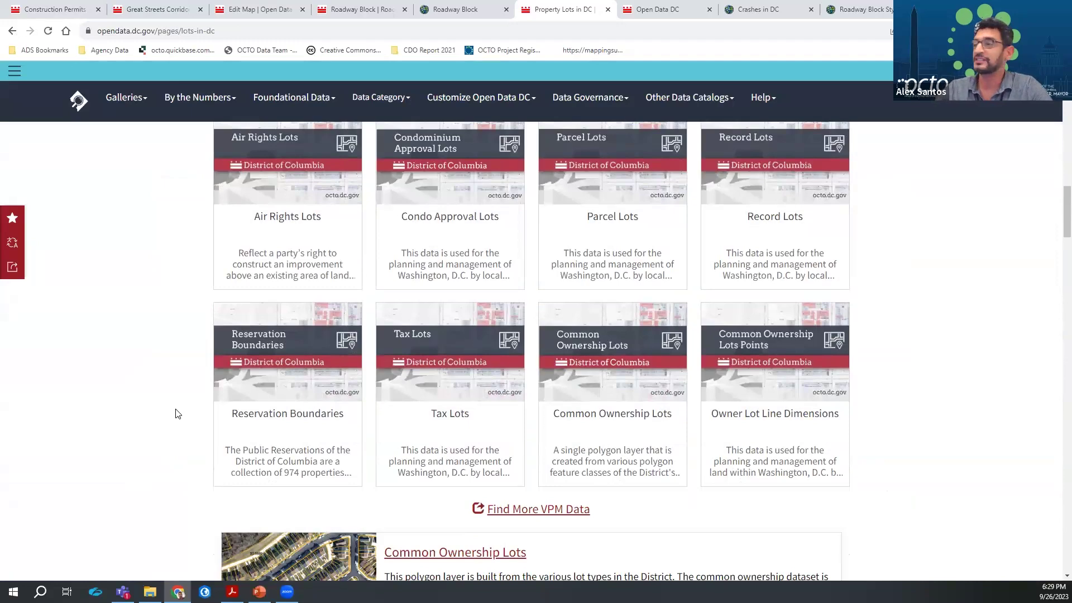
scroll(177, 414, "down", 15)
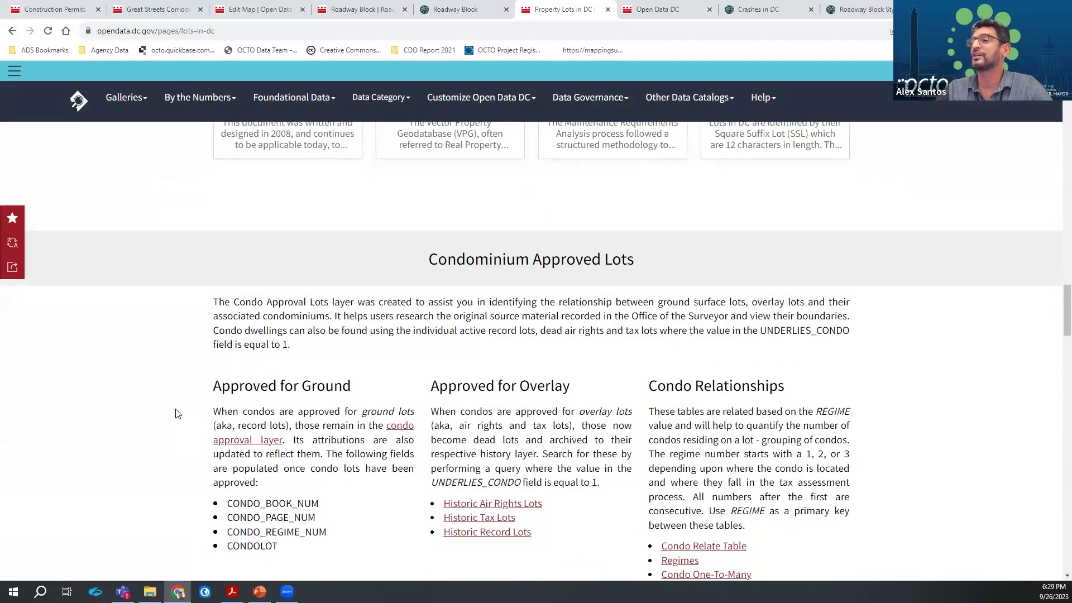
scroll(177, 413, "down", 12)
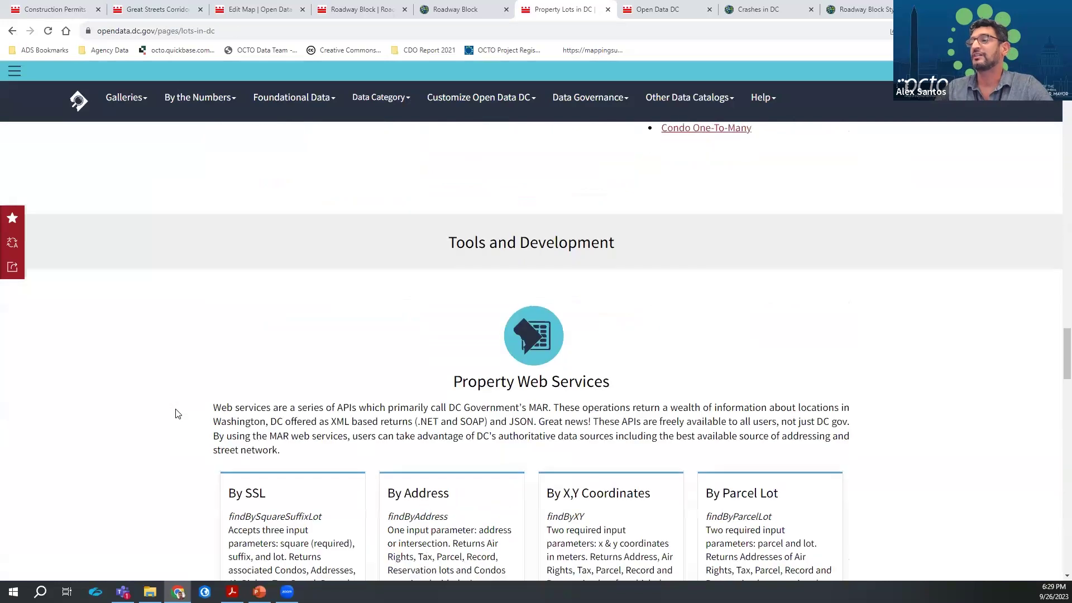
scroll(178, 413, "down", 8)
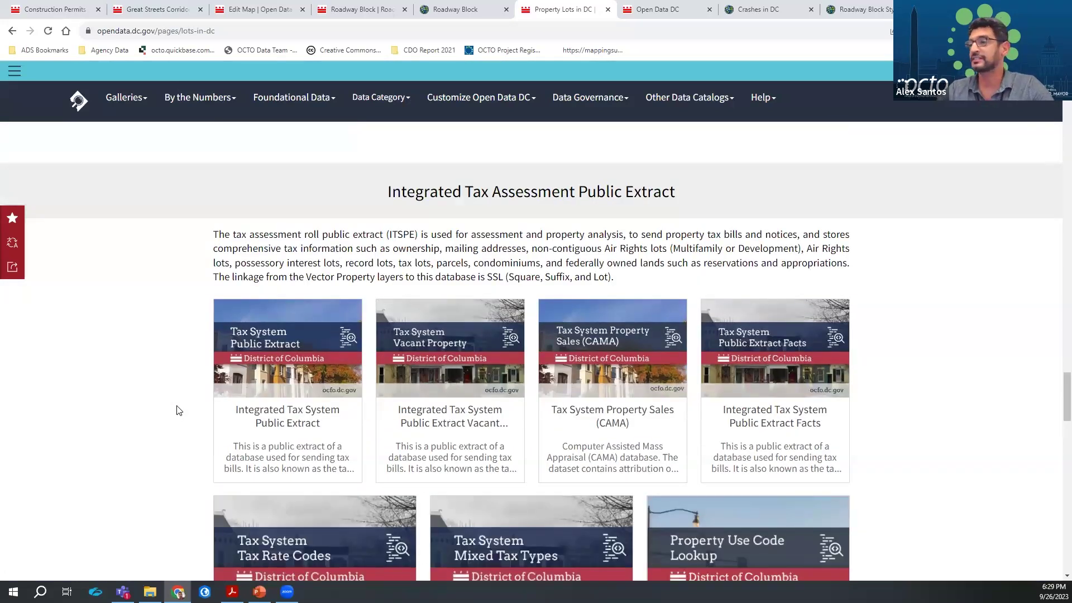
scroll(178, 410, "down", 3)
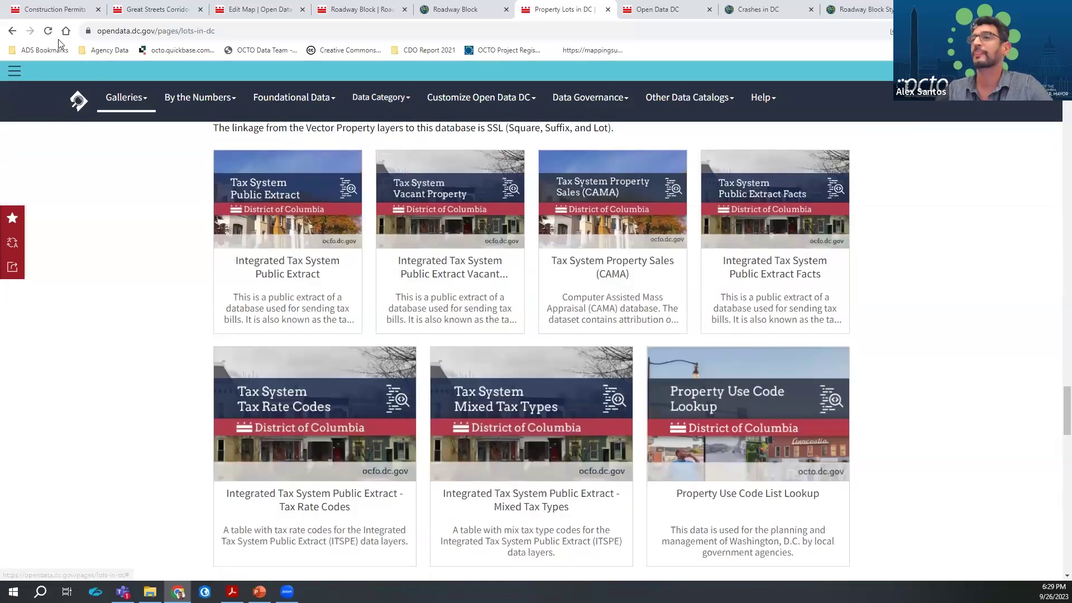
View the Enterprise Dataset Inventory page and its Data Governance menu, then go back home
left_click(11, 33)
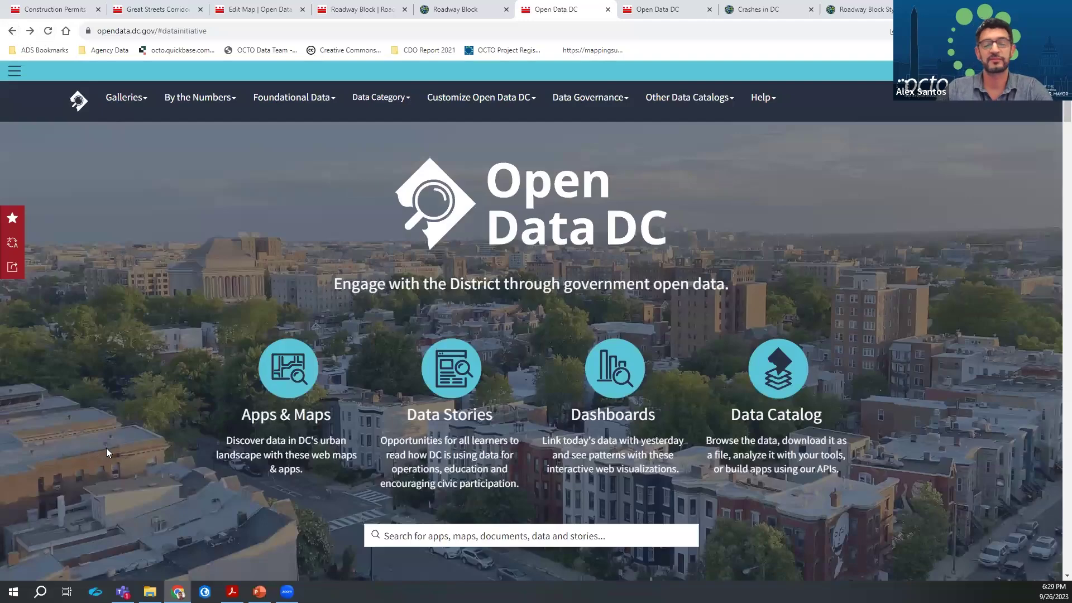
scroll(169, 472, "down", 15)
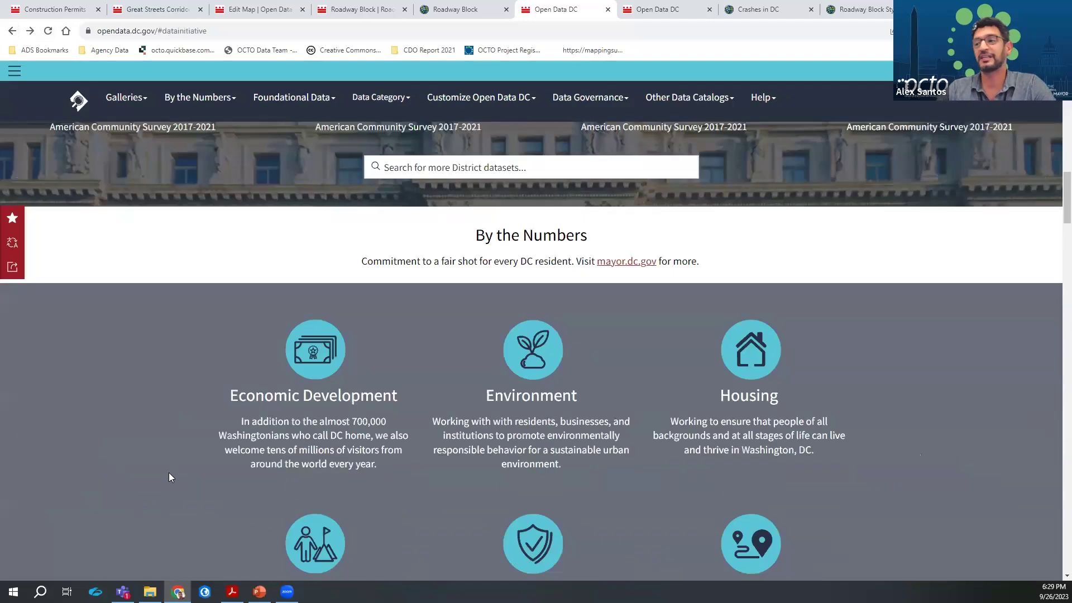
scroll(172, 461, "down", 3)
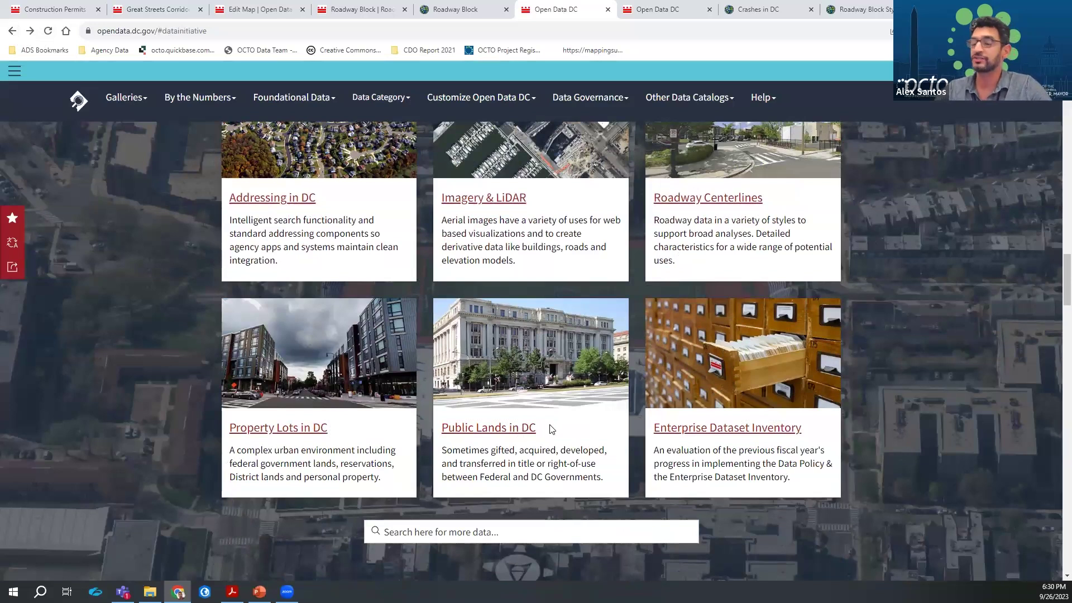
left_click(675, 428)
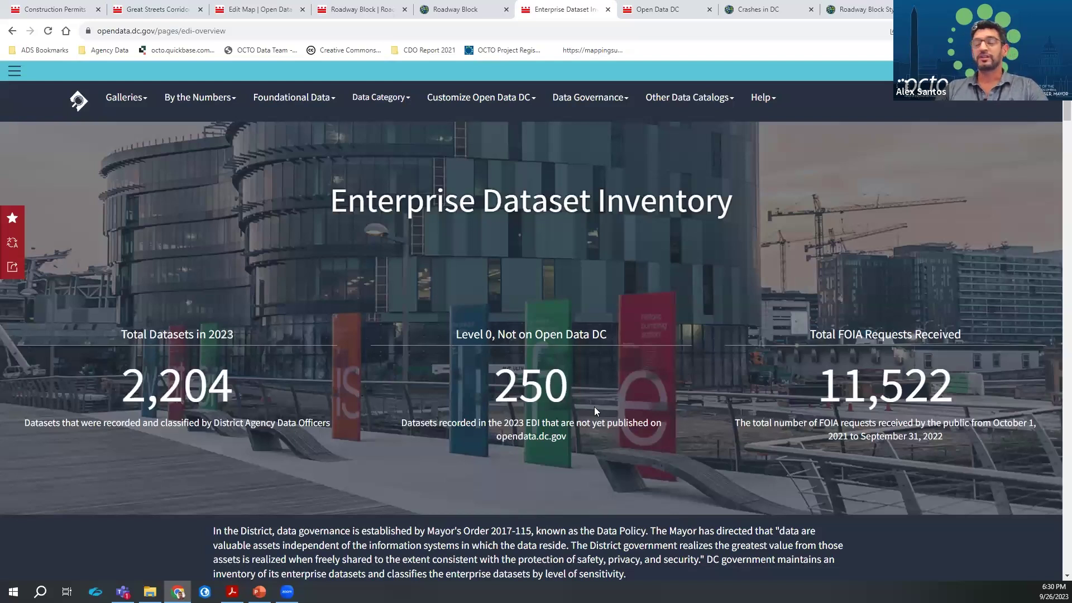
left_click(619, 103)
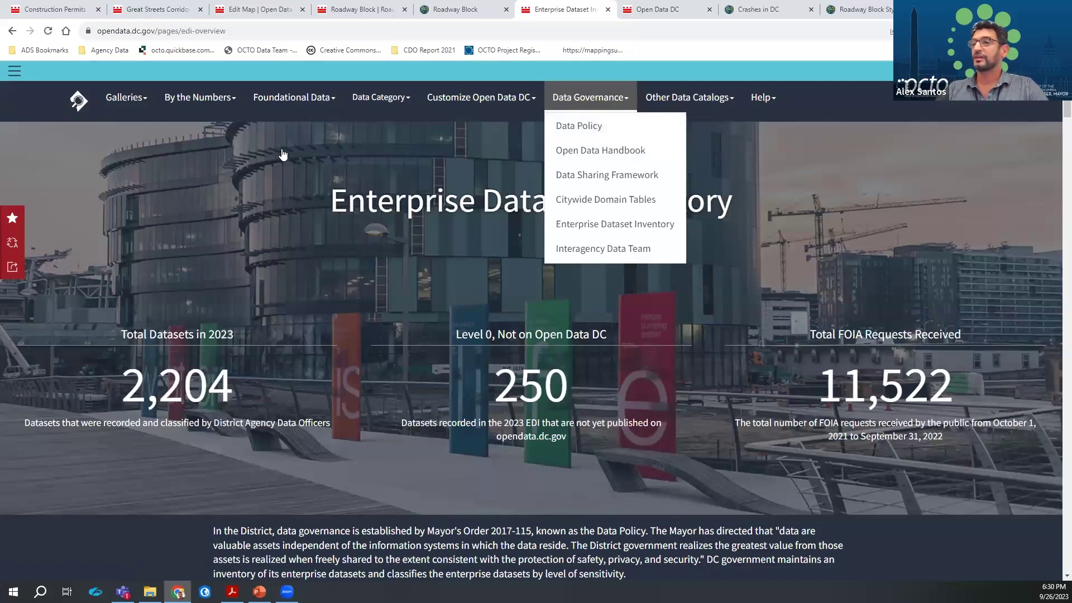
left_click(13, 32)
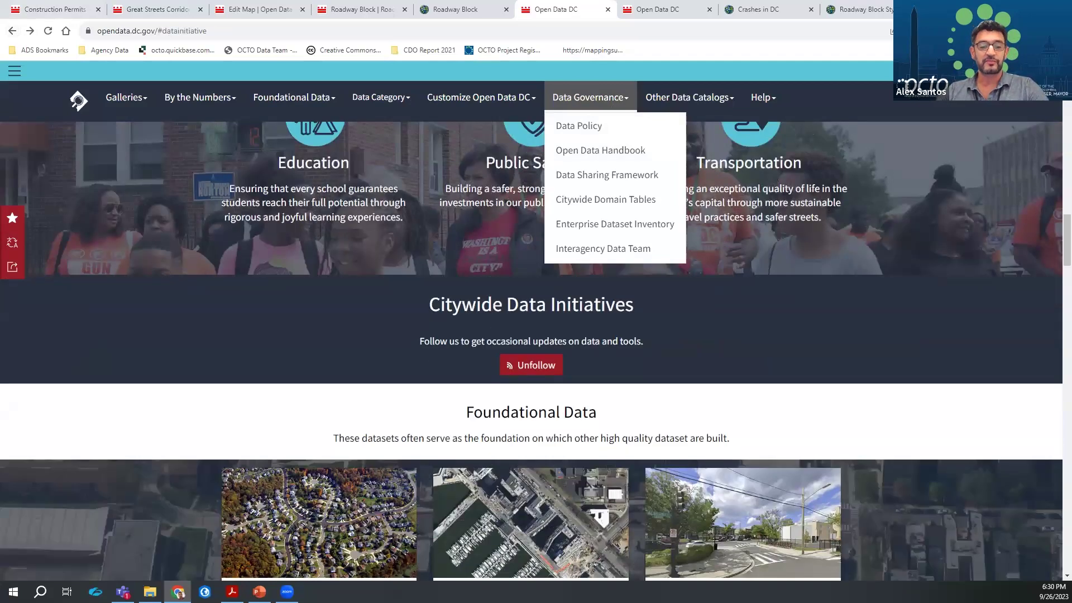
Minimize the slide show, close the Data Governance list, and scroll to Adopt a Block, moveDC and Trails DC
key("alt+Tab")
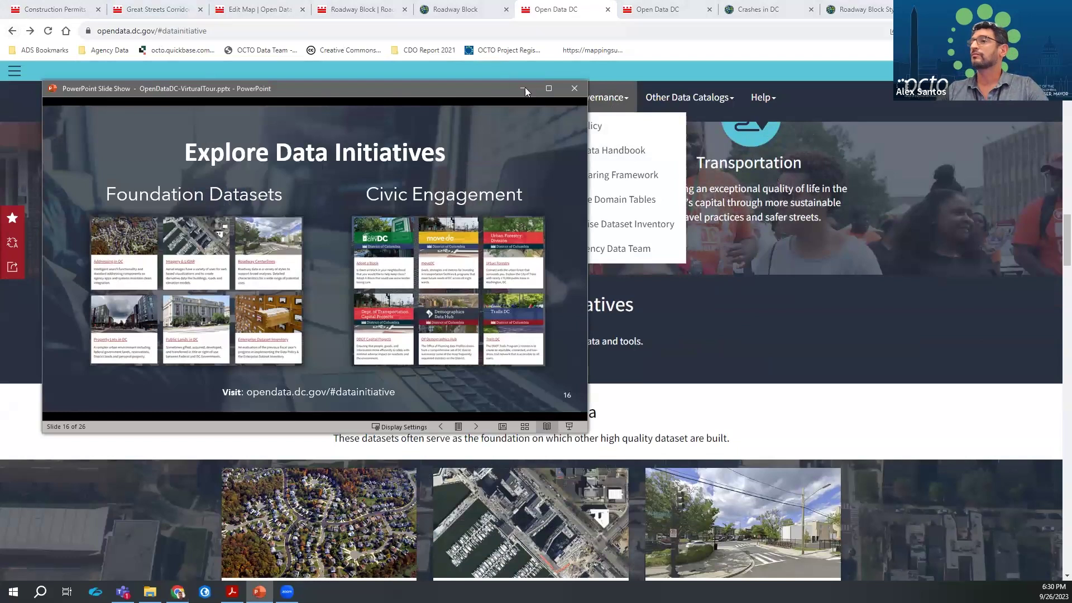
left_click(523, 88)
scroll(218, 286, "down", 15)
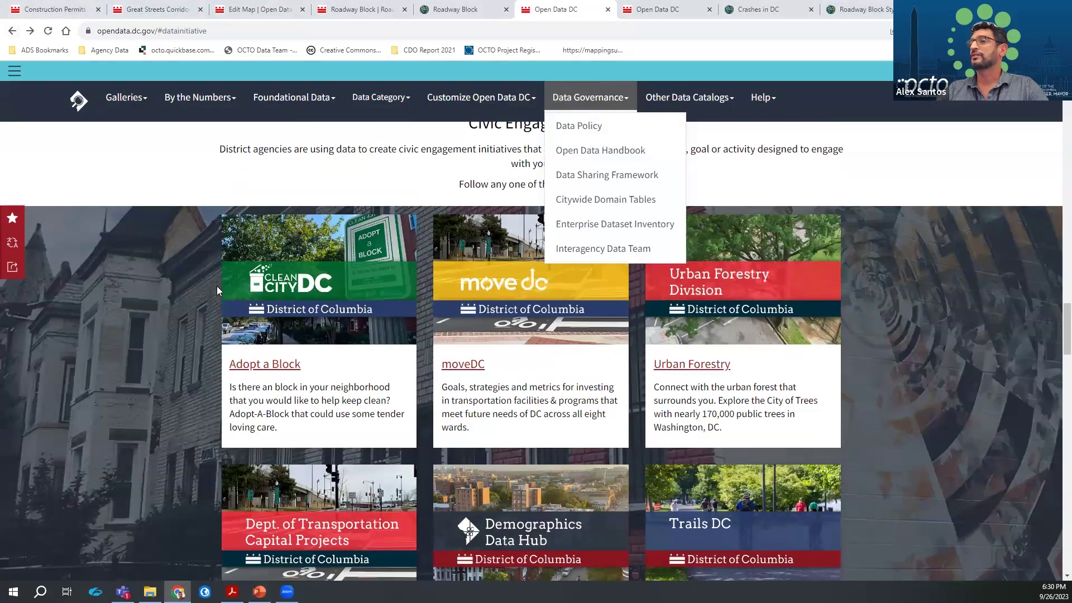
left_click(905, 230)
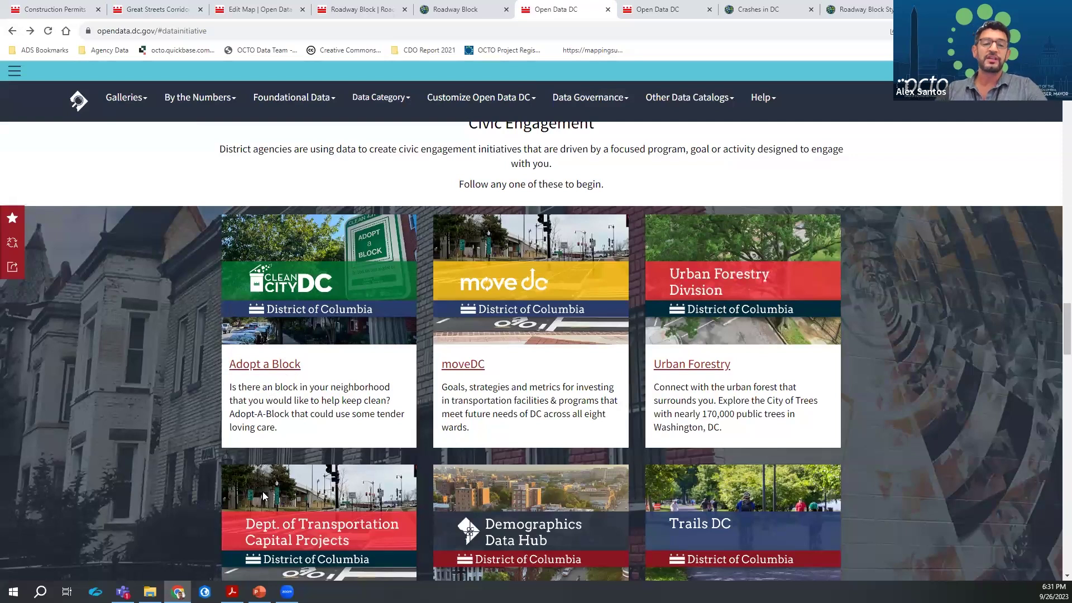
scroll(545, 393, "down", 3)
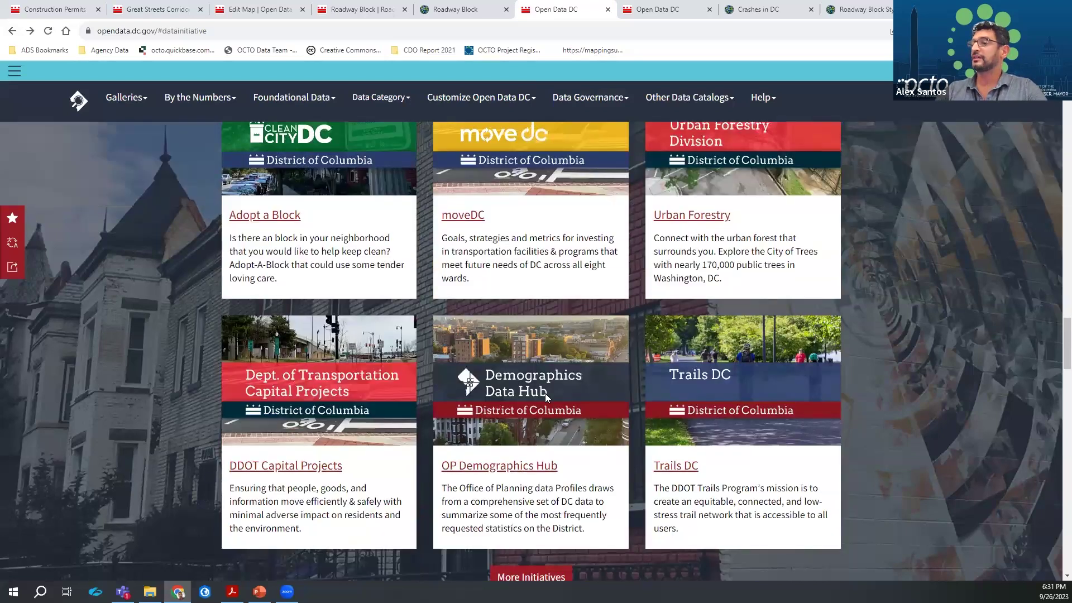
Open the OP Demographics Hub and scroll to the District of Columbia Profile, 2017-2021 report
left_click(515, 466)
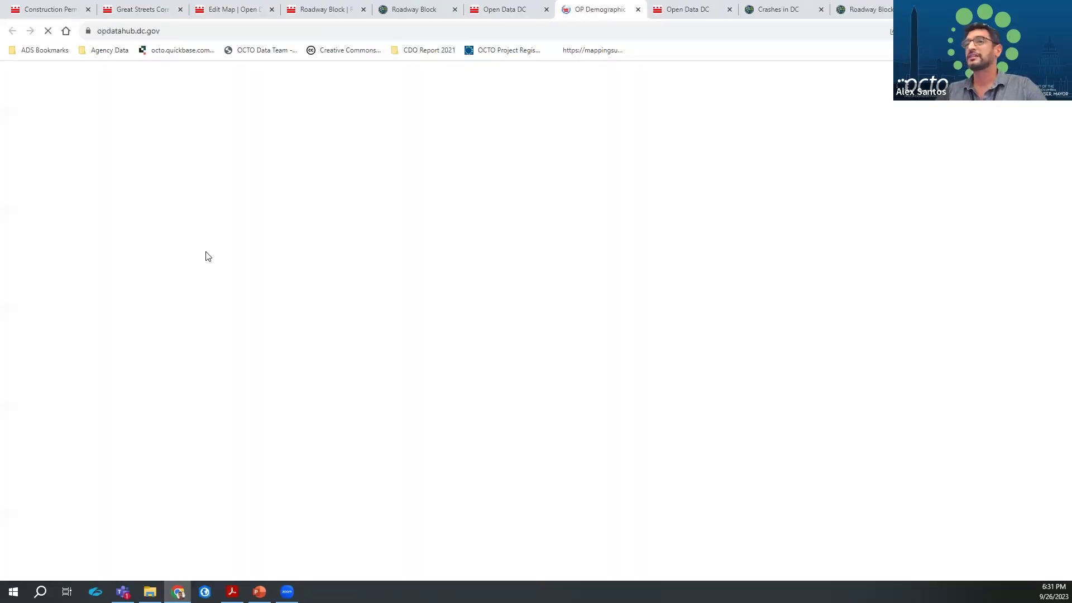
scroll(239, 371, "down", 8)
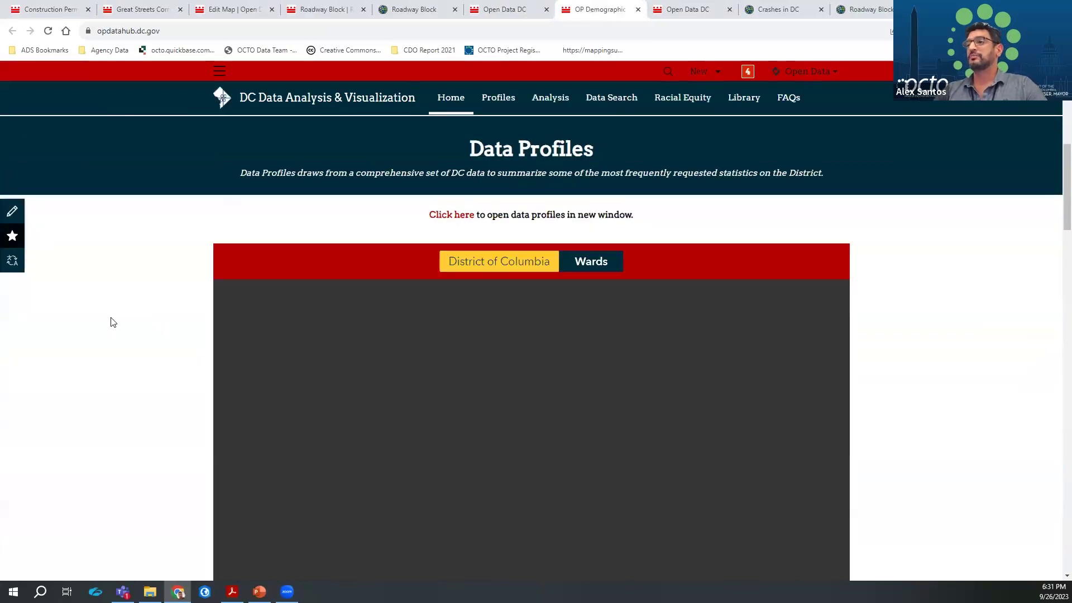
scroll(112, 321, "down", 3)
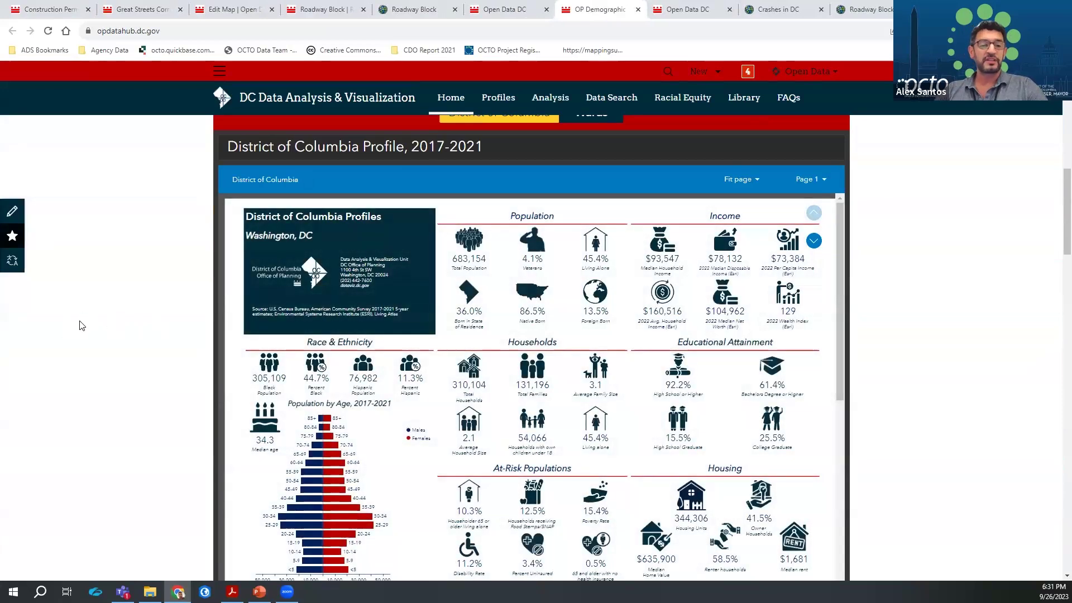
Review Open Data DC's Civic Engagement cards, then return to the slide show and advance to slide 17, Explore
left_click(516, 16)
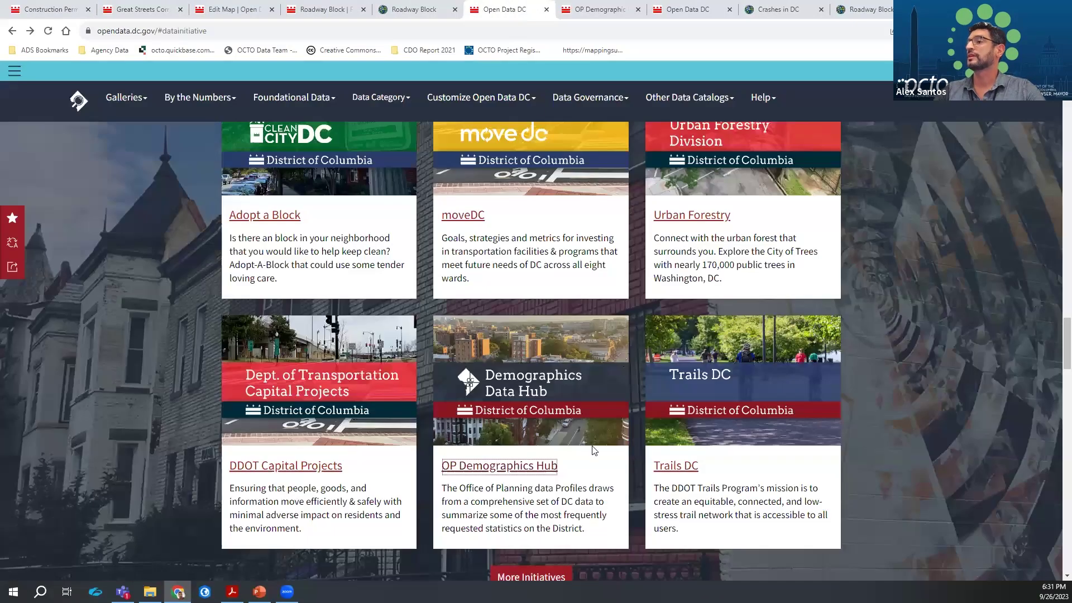
scroll(506, 341, "up", 3)
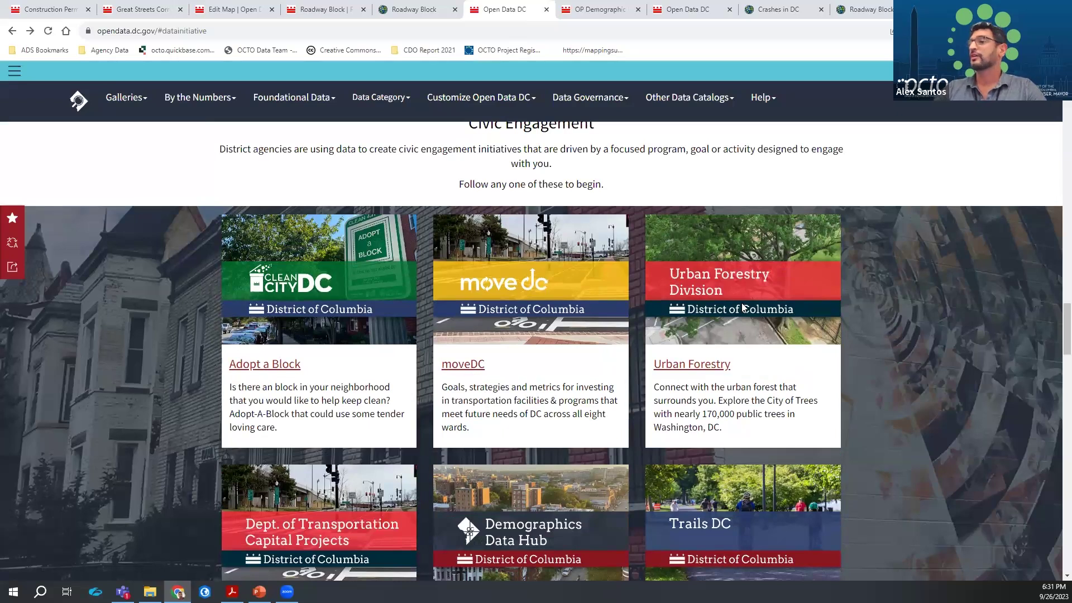
left_click(708, 368)
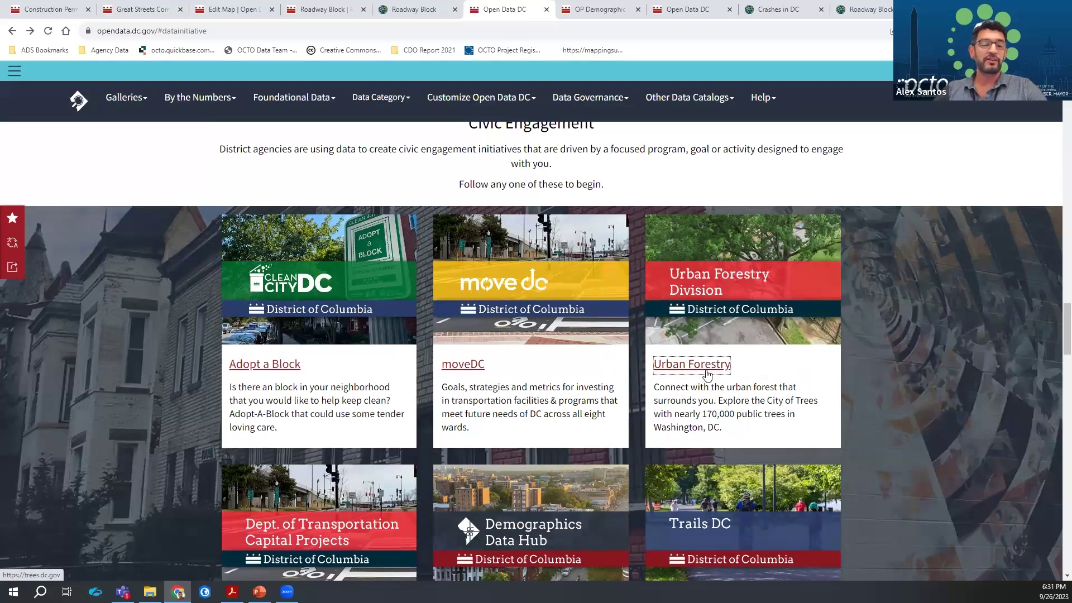
scroll(790, 490, "down", 3)
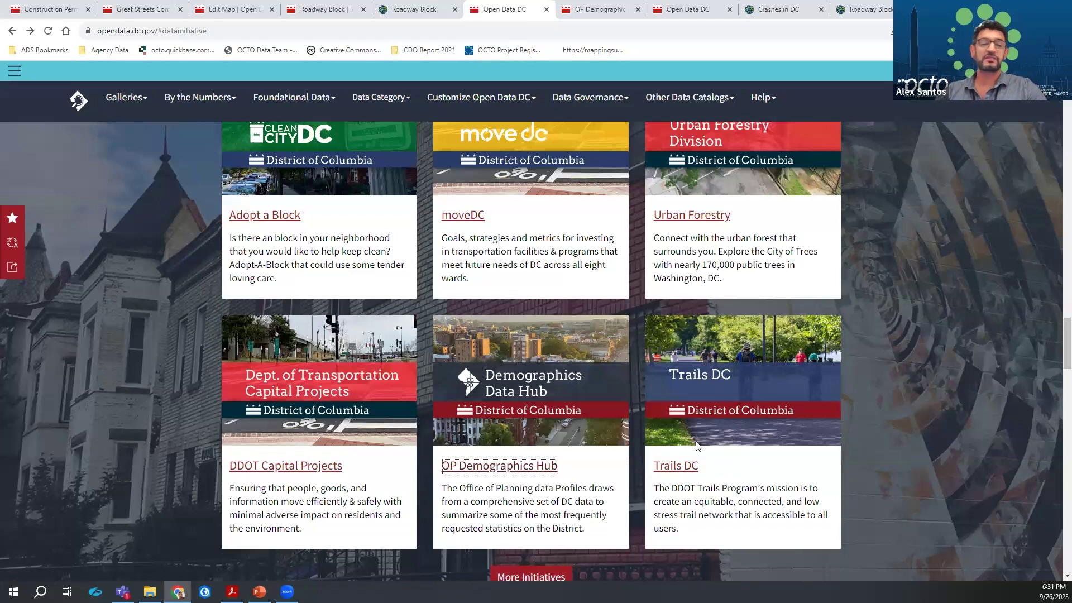
scroll(776, 441, "down", 3)
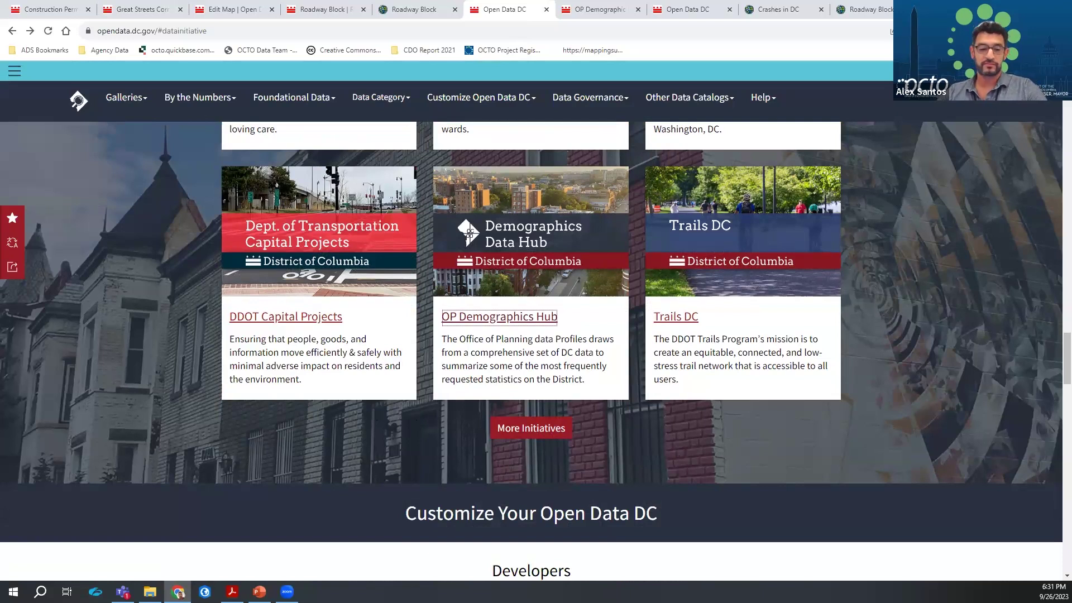
left_click(259, 592)
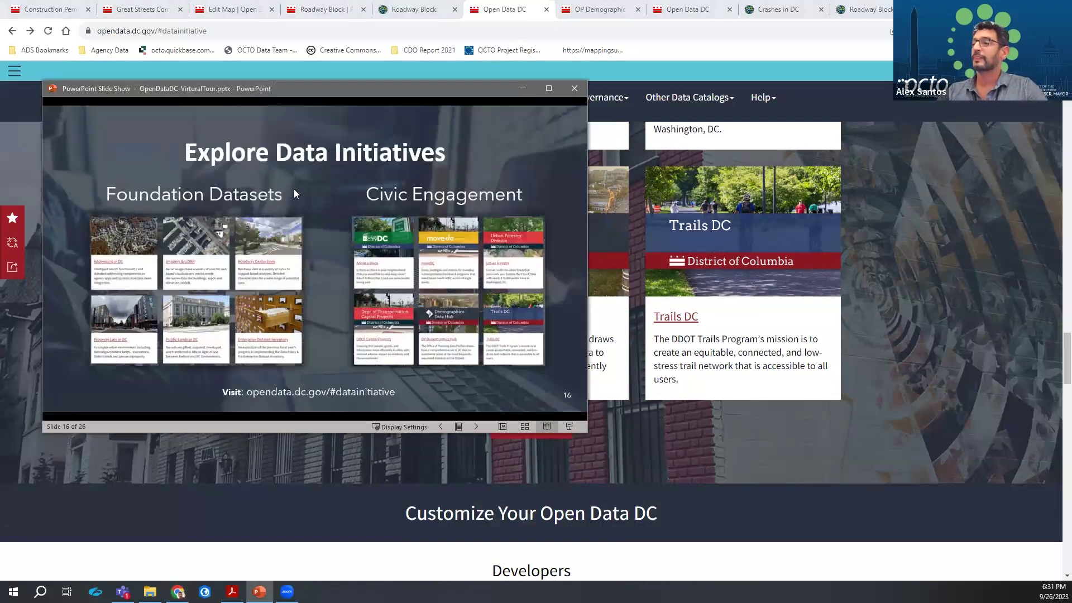
left_click(294, 190)
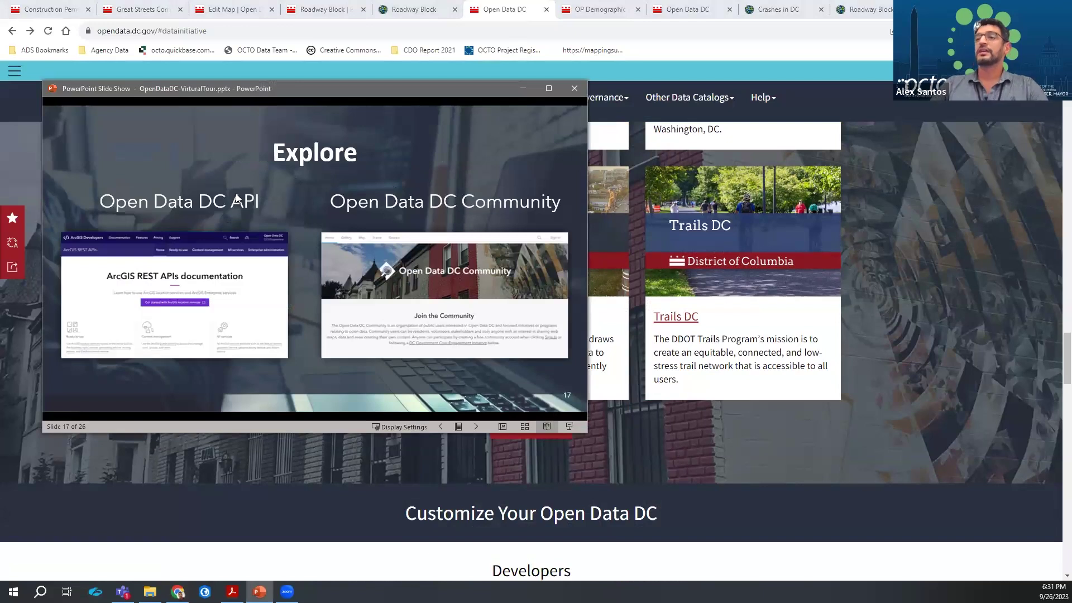
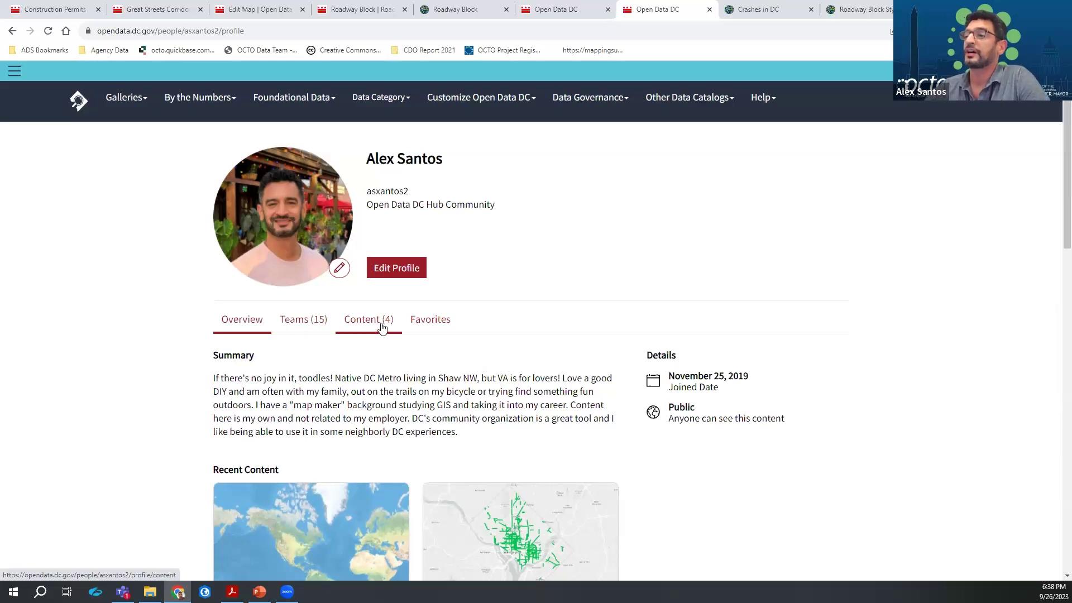
Scroll through the five Favorites dataset cards, then list the profile's four Content items
left_click(426, 319)
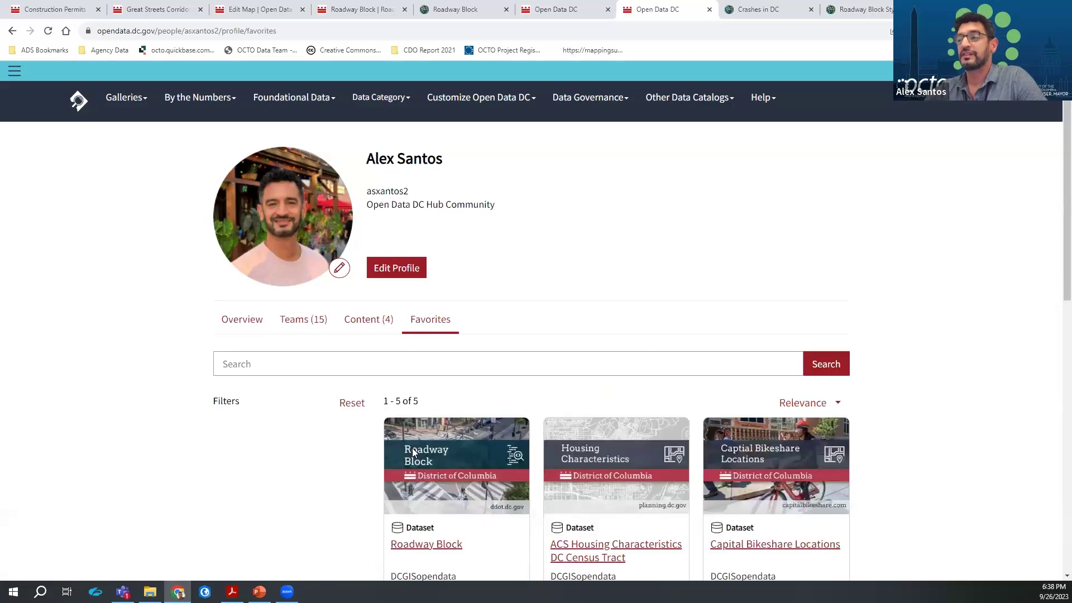
scroll(405, 446, "down", 5)
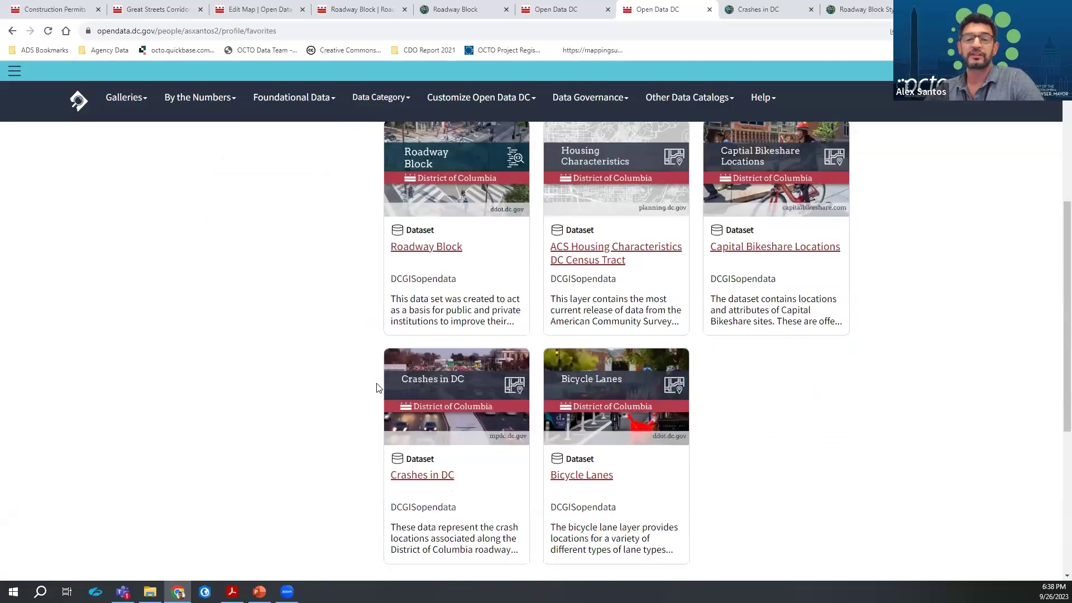
scroll(342, 416, "up", 3)
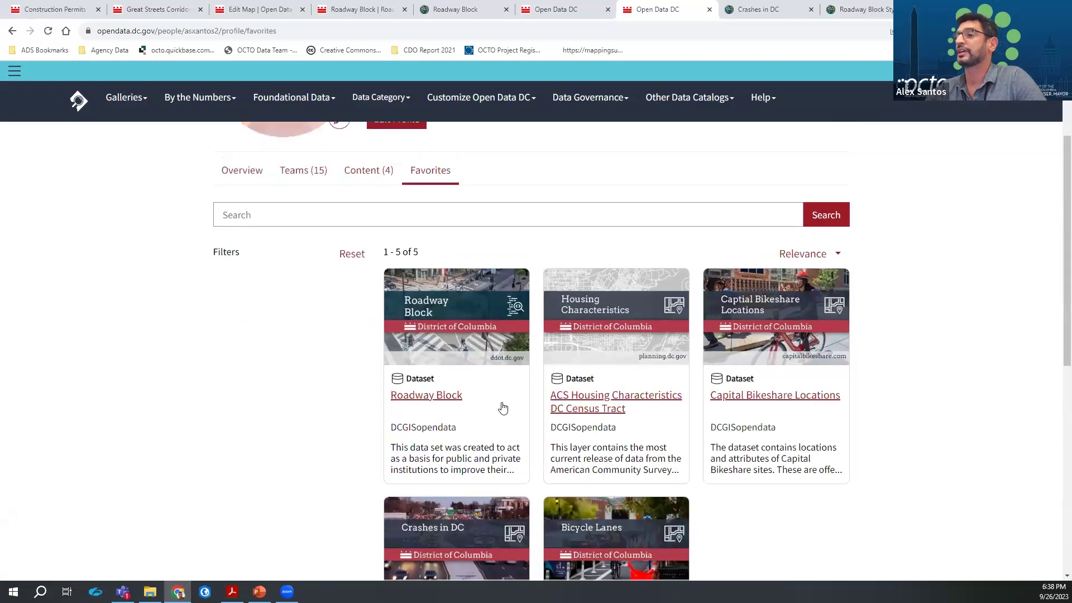
scroll(376, 423, "up", 3)
left_click(380, 324)
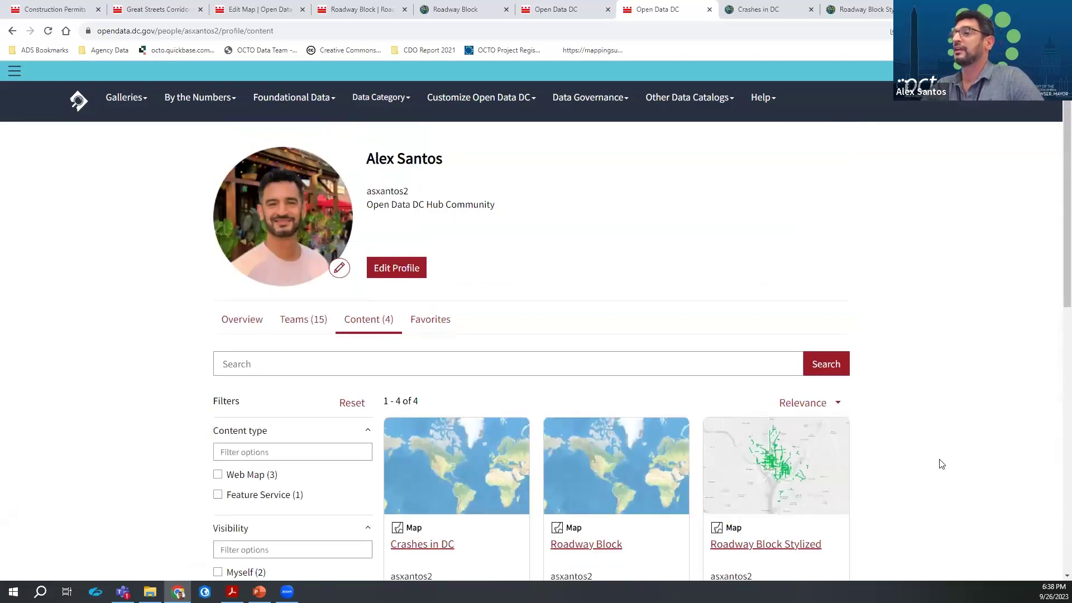
Open the Crashes in DC web map through 'I want to use this' > Open in ArcGIS Online
left_click(410, 545)
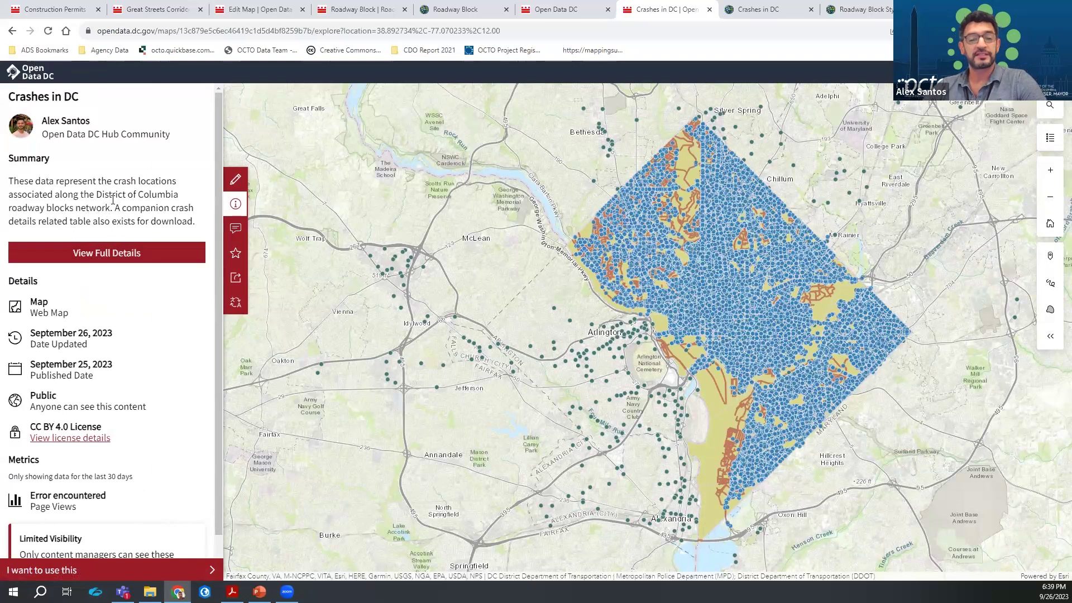
left_click(116, 570)
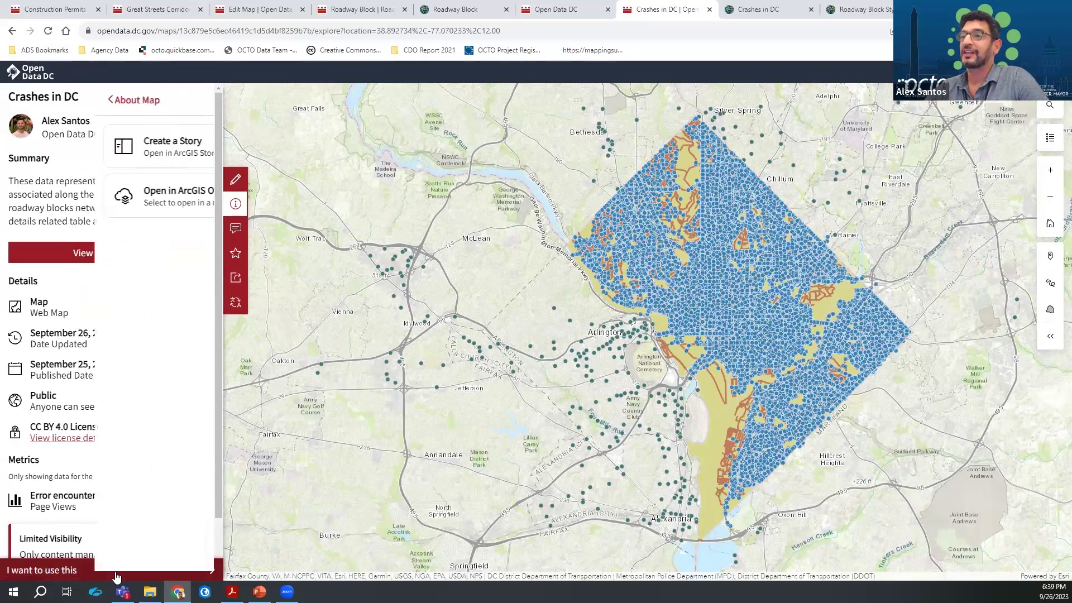
left_click(105, 196)
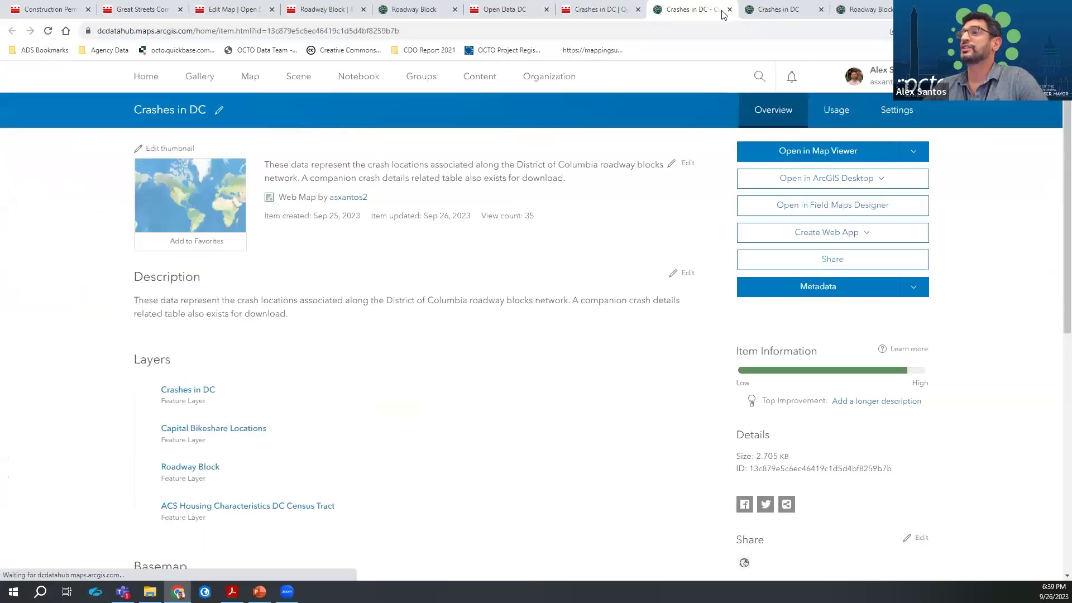
left_click(806, 154)
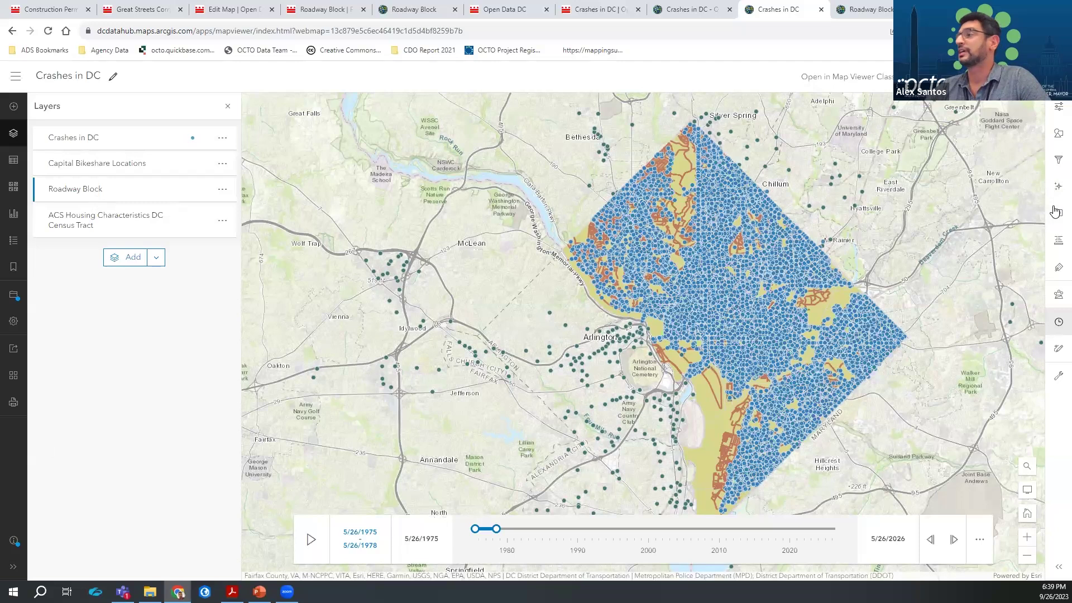
Review the Roadway Block layer's filter, styles and pop-up settings, then open the Analysis pane
left_click(1058, 162)
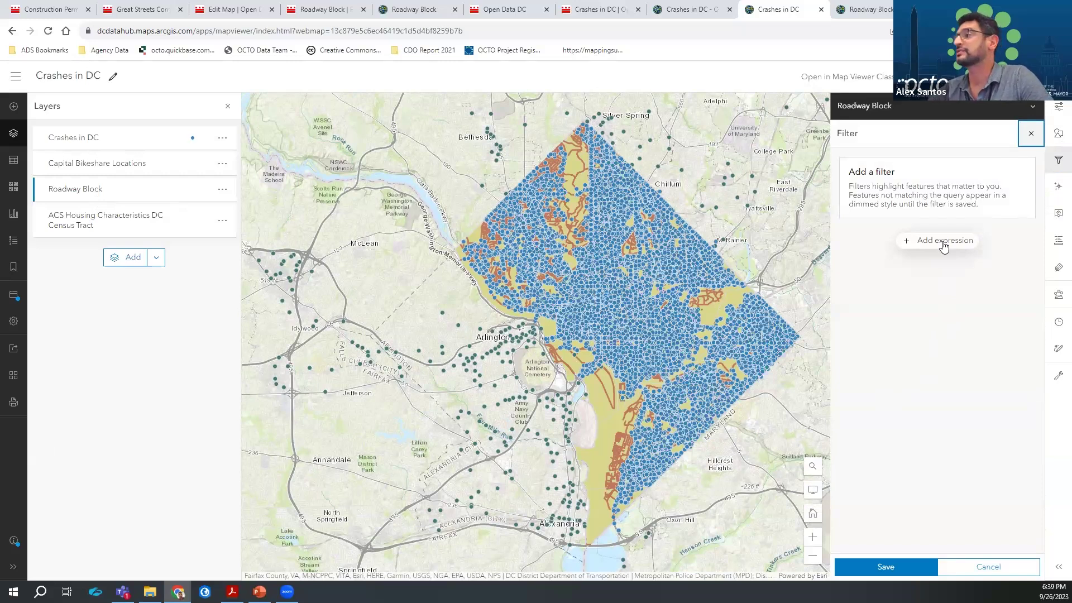
left_click(1058, 134)
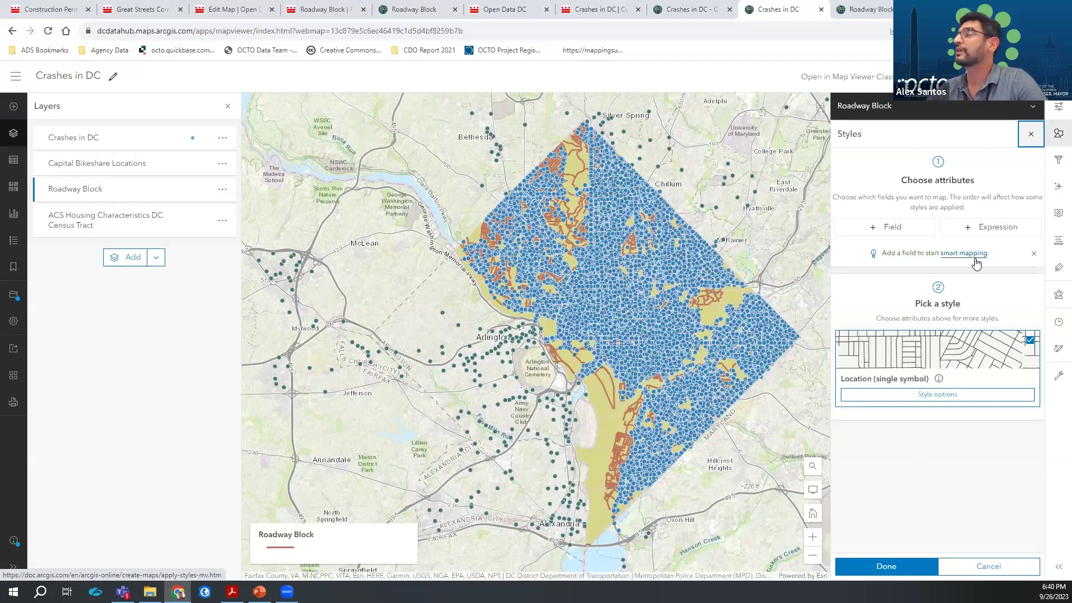
left_click(1059, 217)
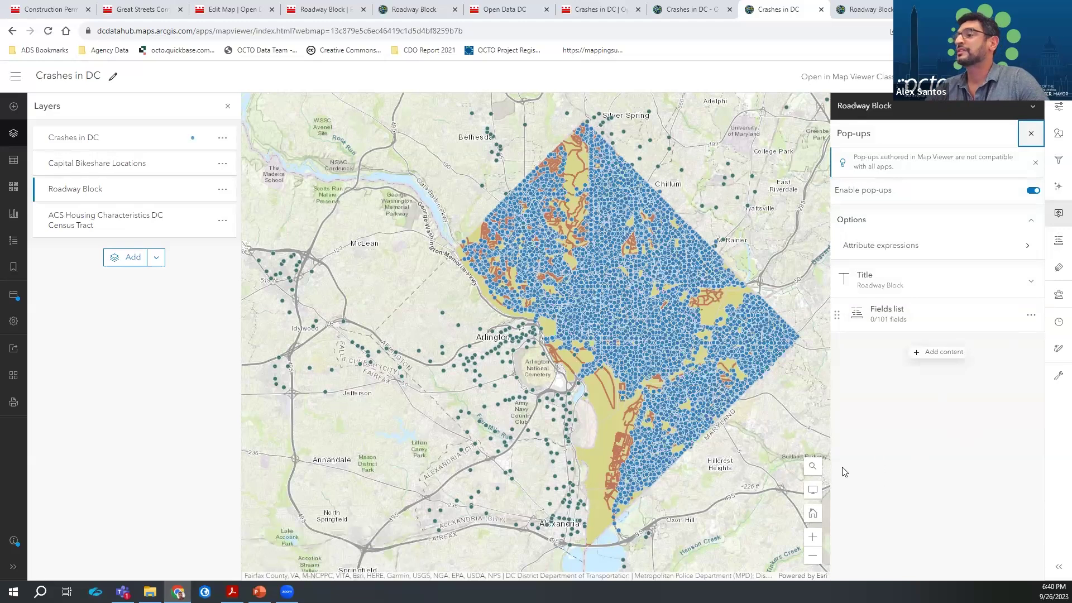
left_click(675, 331)
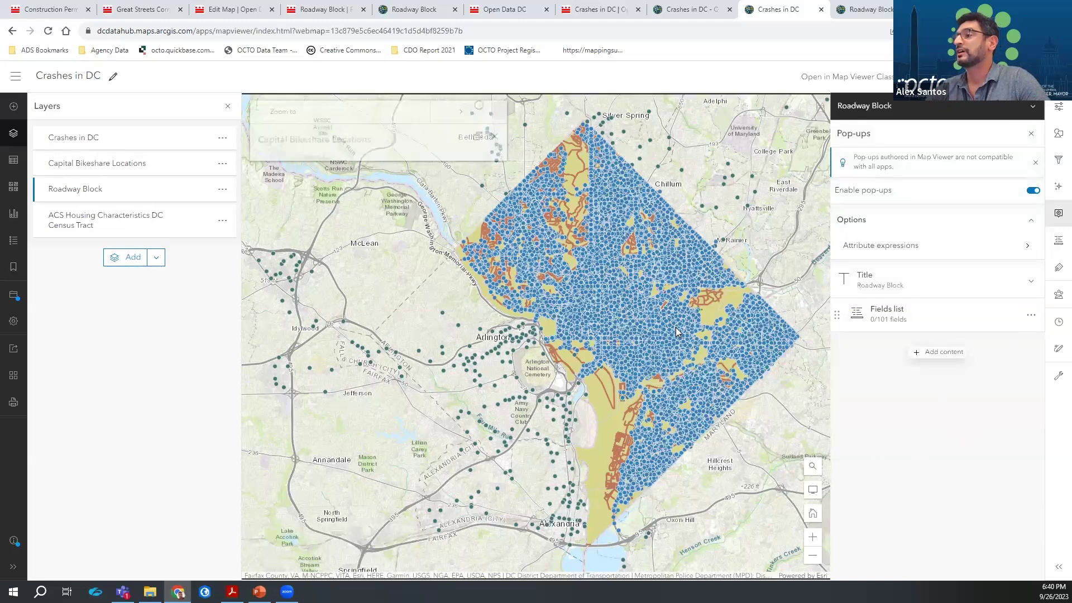
left_click(495, 138)
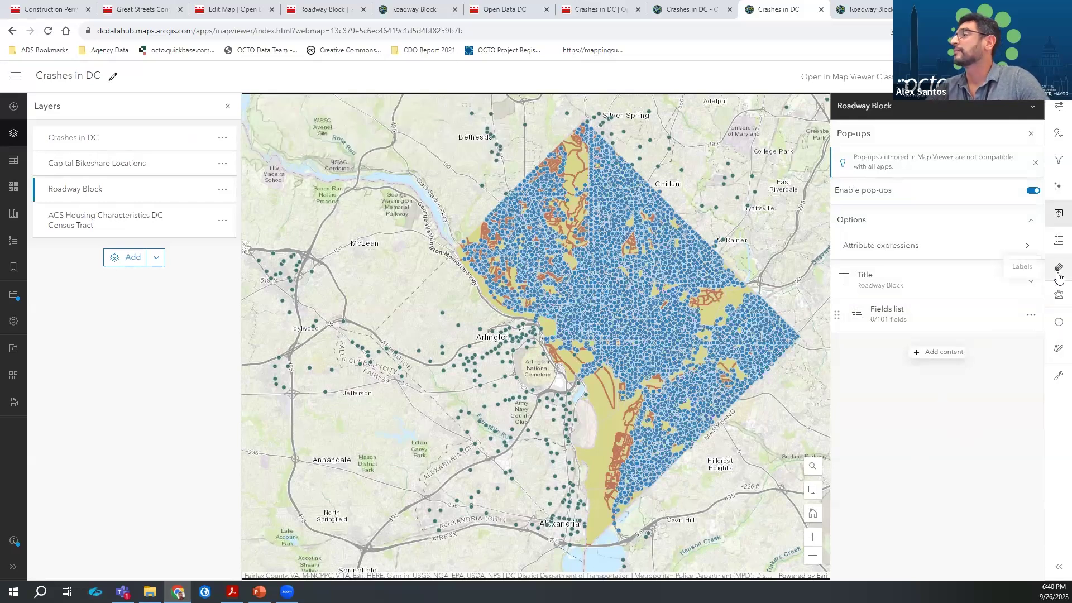
left_click(1058, 296)
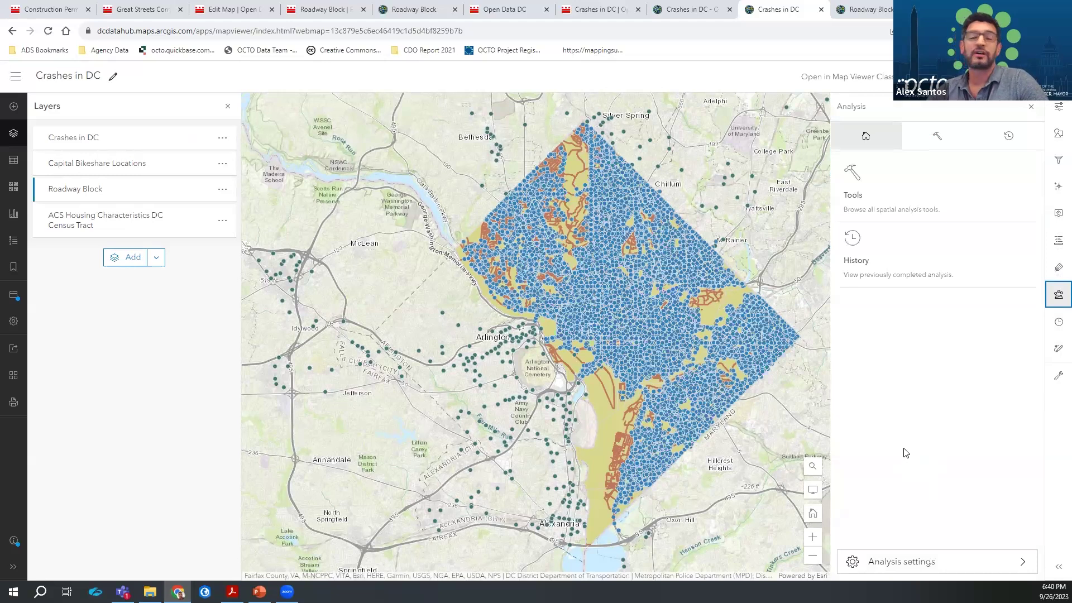
Expand and collapse the Summarize data, Find locations, Enrich data, Analyze patterns and Use proximity tool groups
left_click(901, 200)
left_click(900, 202)
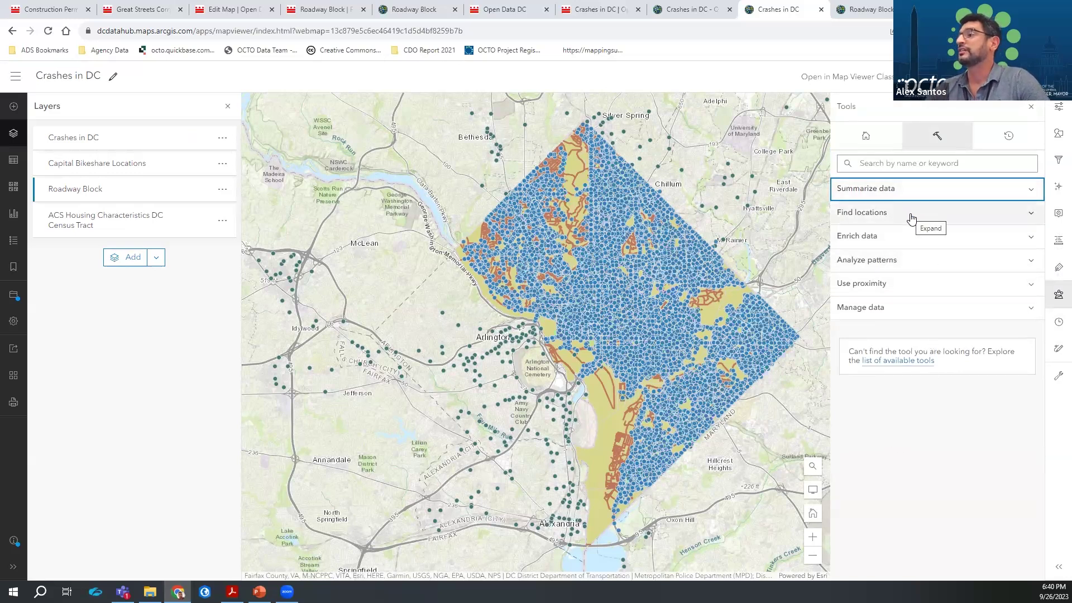
left_click(911, 217)
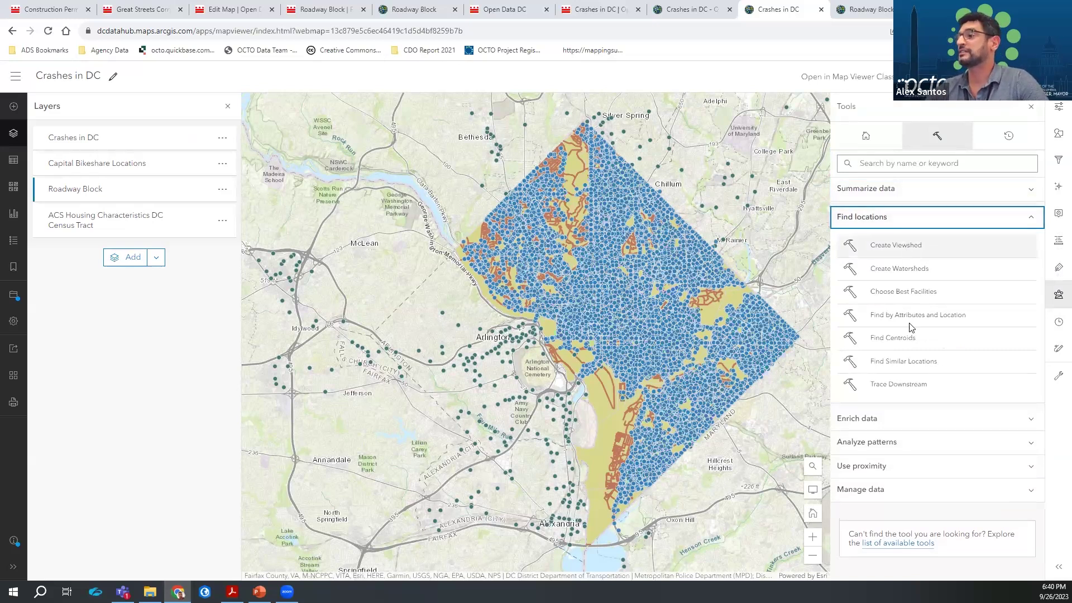
left_click(897, 418)
left_click(903, 221)
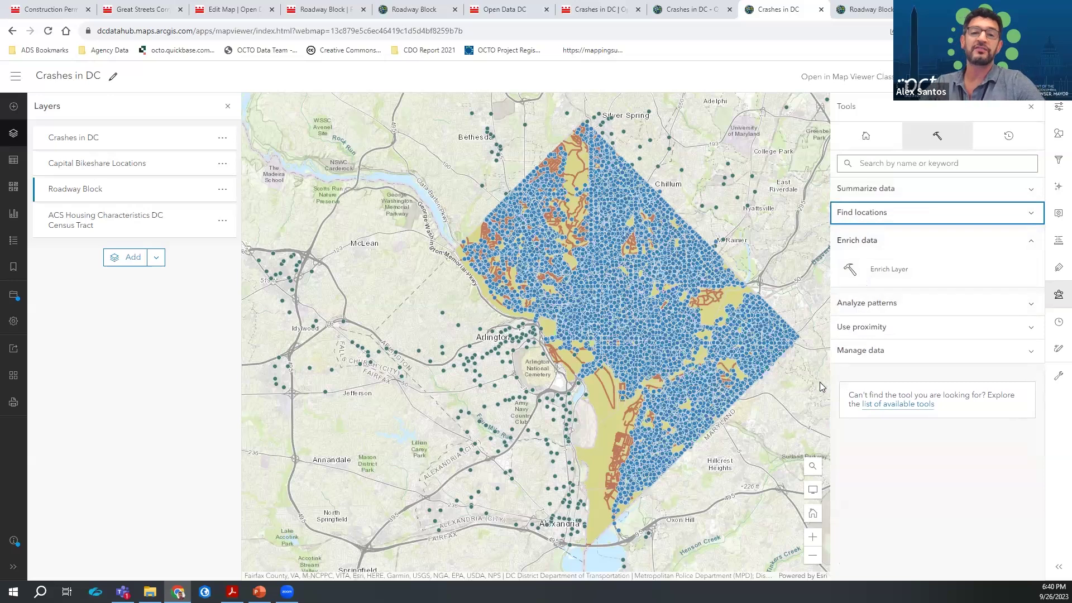
left_click(873, 241)
left_click(918, 268)
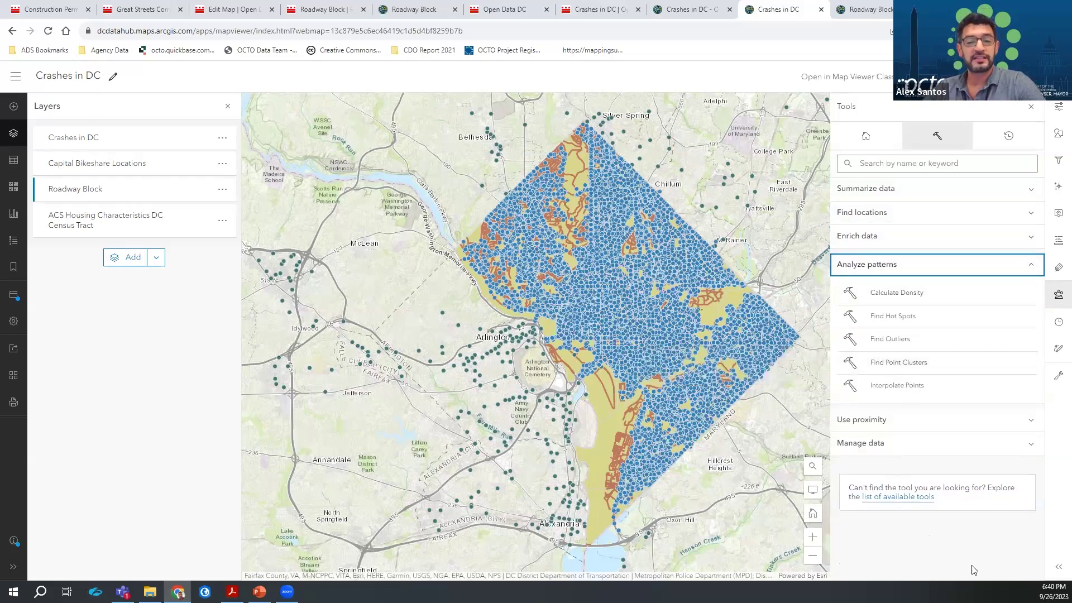
left_click(918, 262)
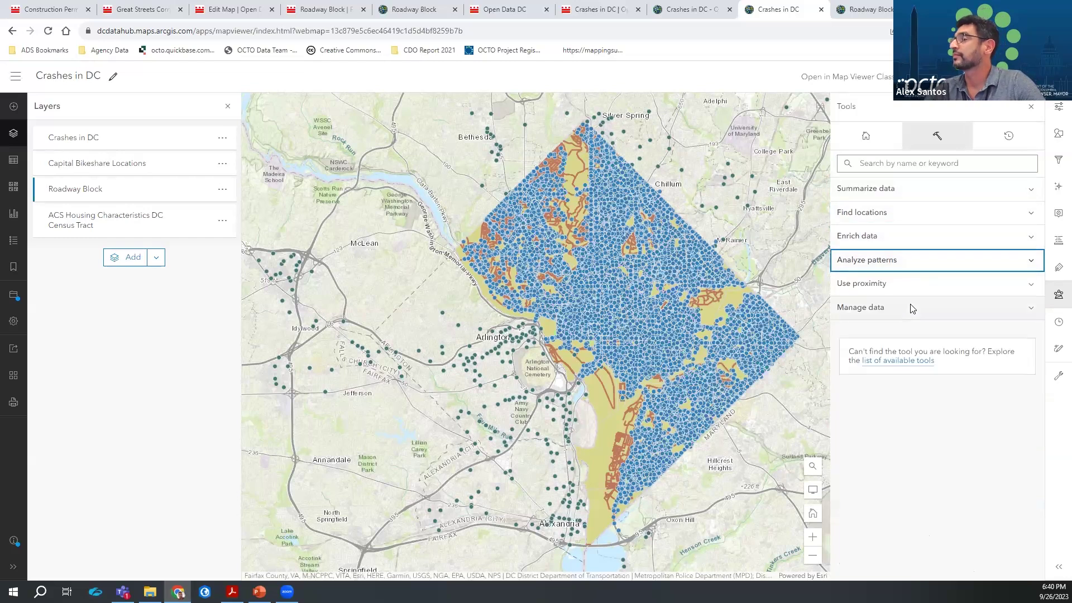
left_click(899, 287)
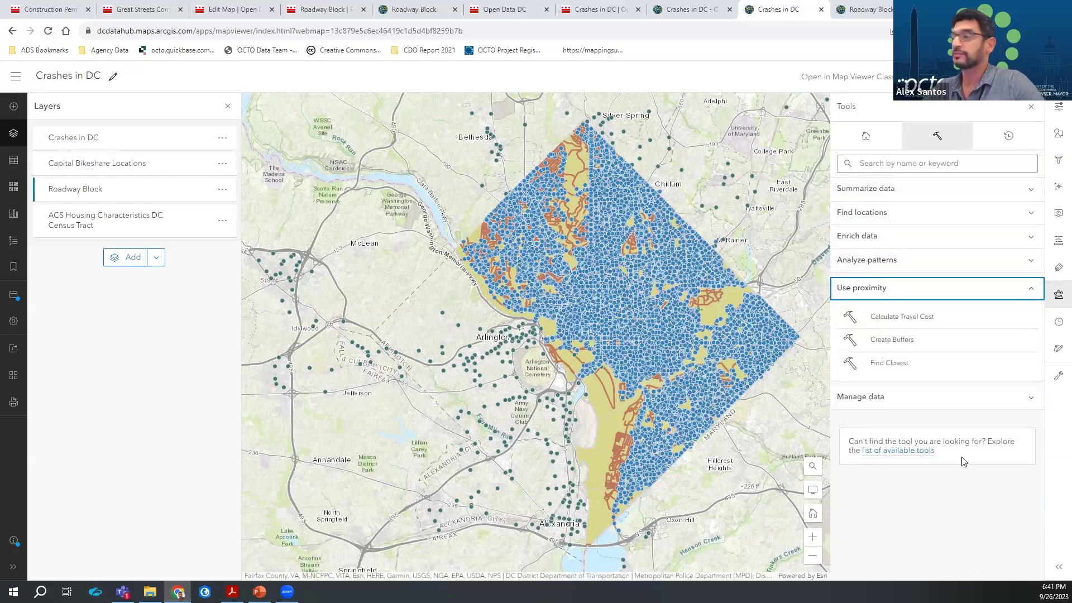
left_click(914, 290)
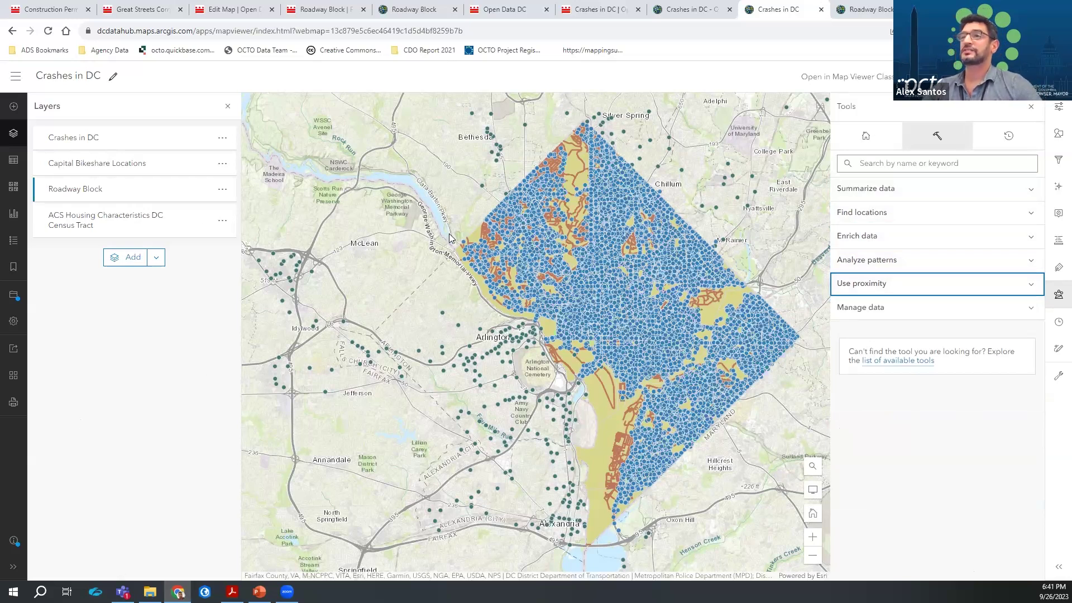
Switch to the Roadway Block Stylized map and review the All Bicycle Lanes layer filter
left_click(879, 12)
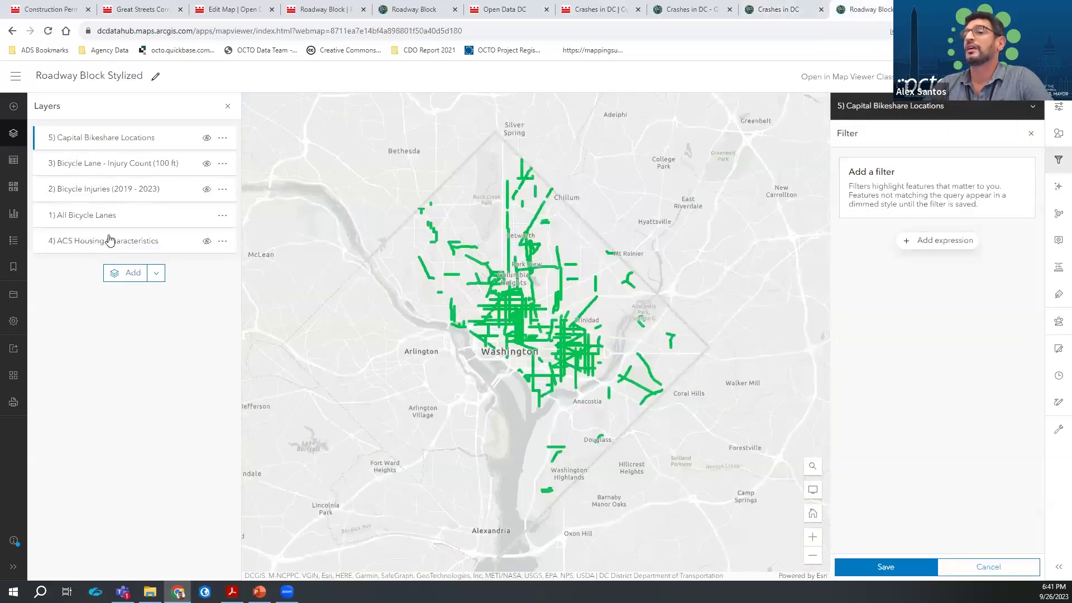
left_click(135, 222)
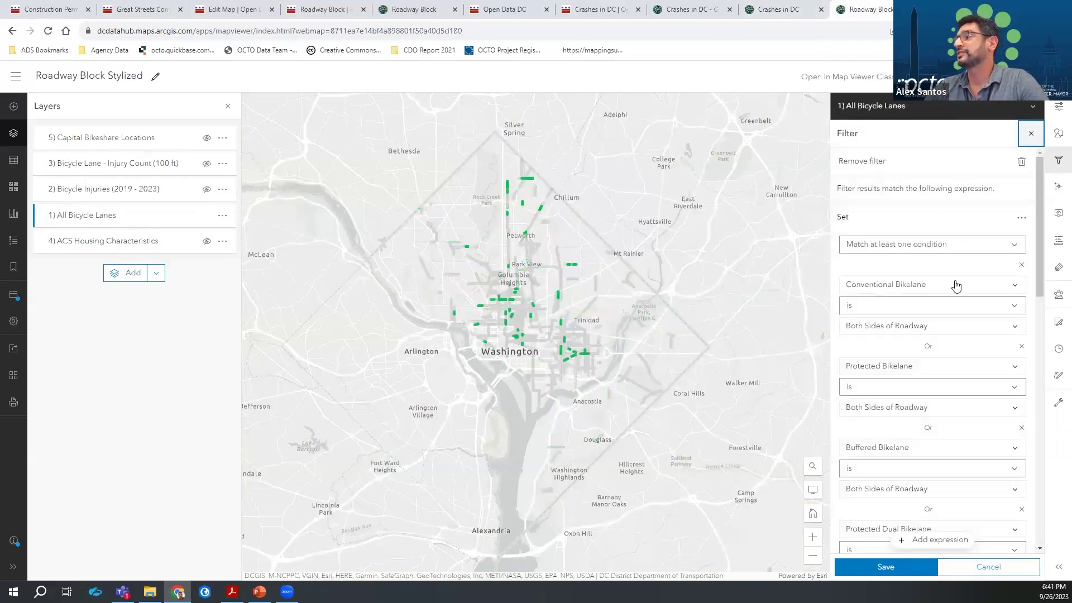
scroll(919, 278, "down", 3)
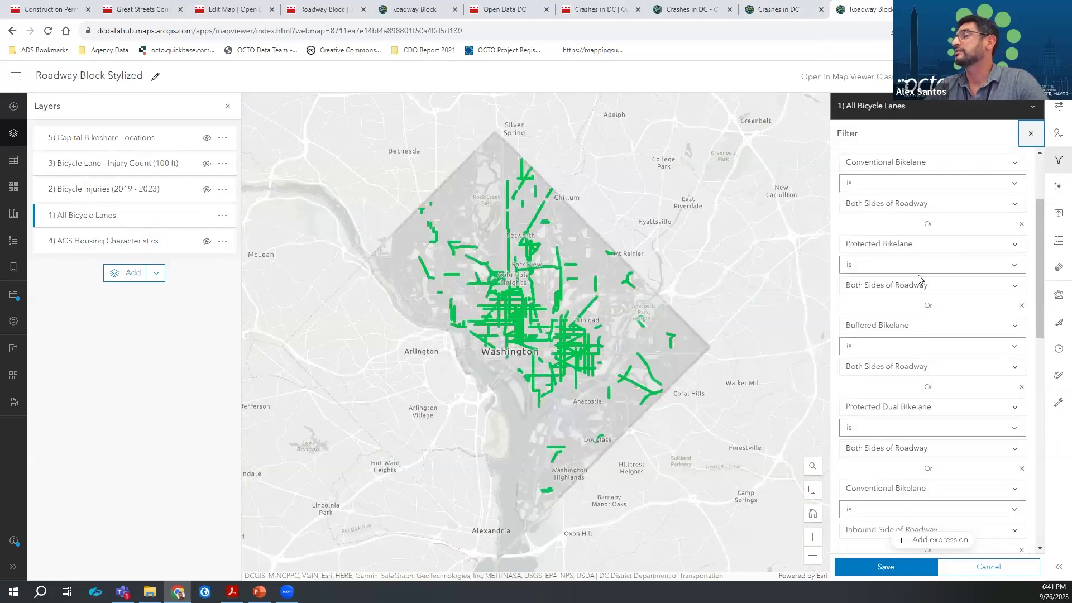
scroll(920, 278, "up", 3)
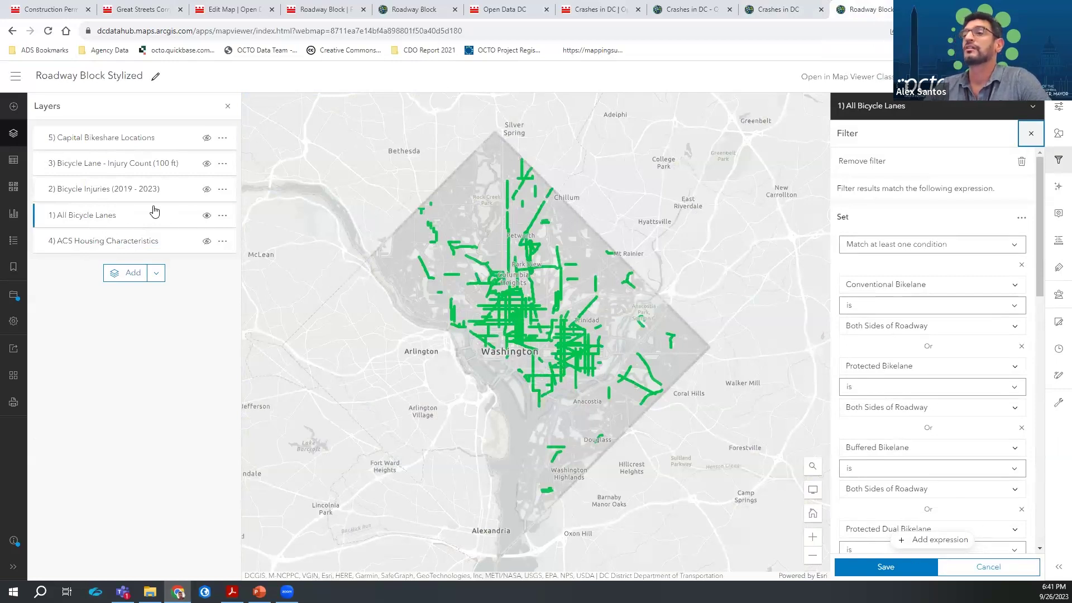
Turn on the Bicycle Injuries points, select the Bicycle Lane - Injury Count layer, and open Analysis
left_click(139, 194)
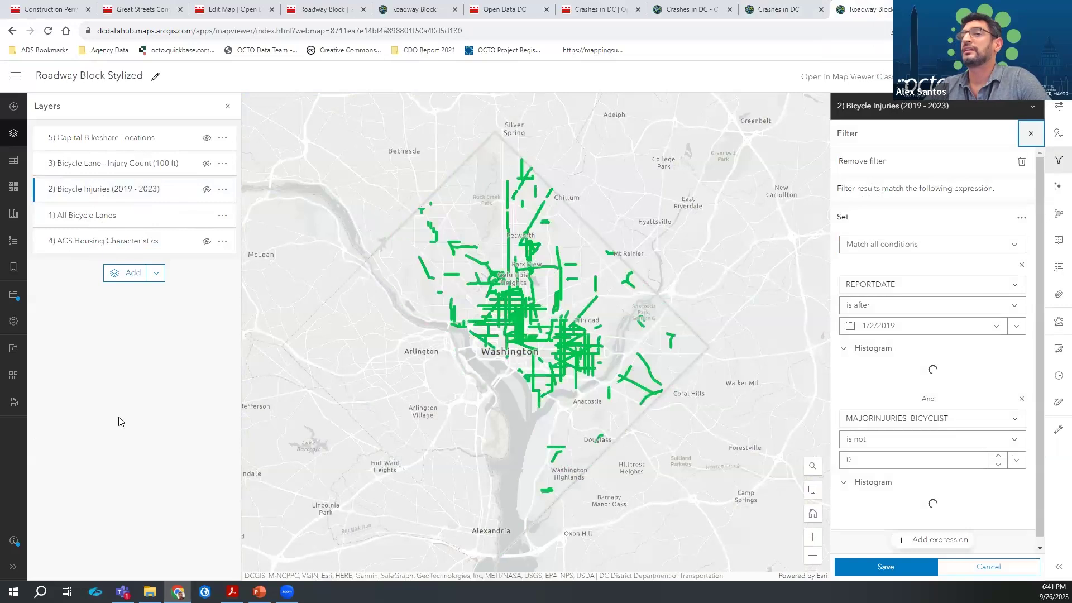
left_click(207, 190)
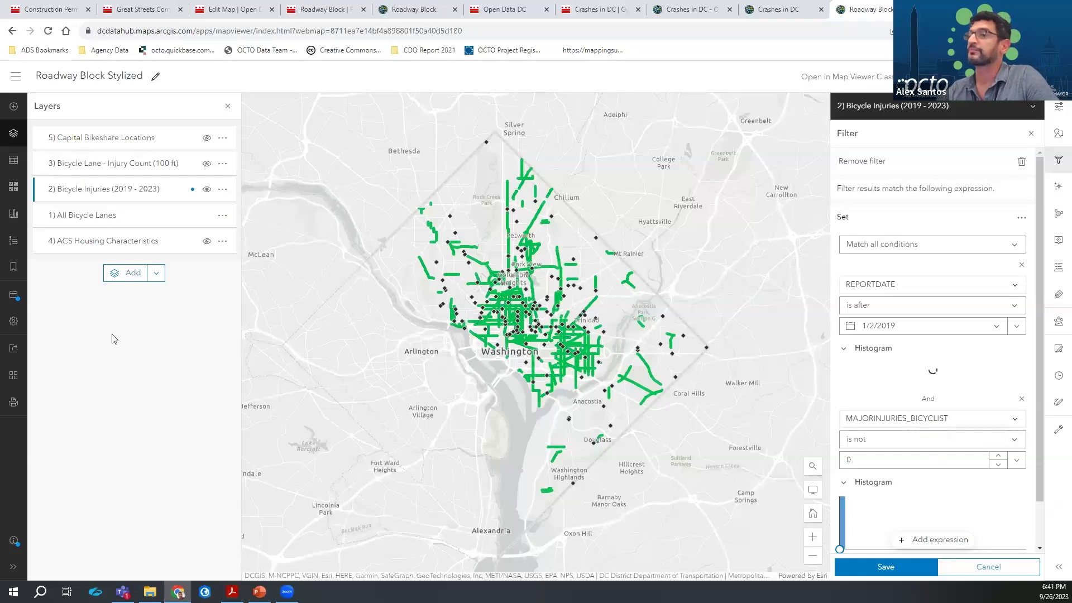
left_click(144, 173)
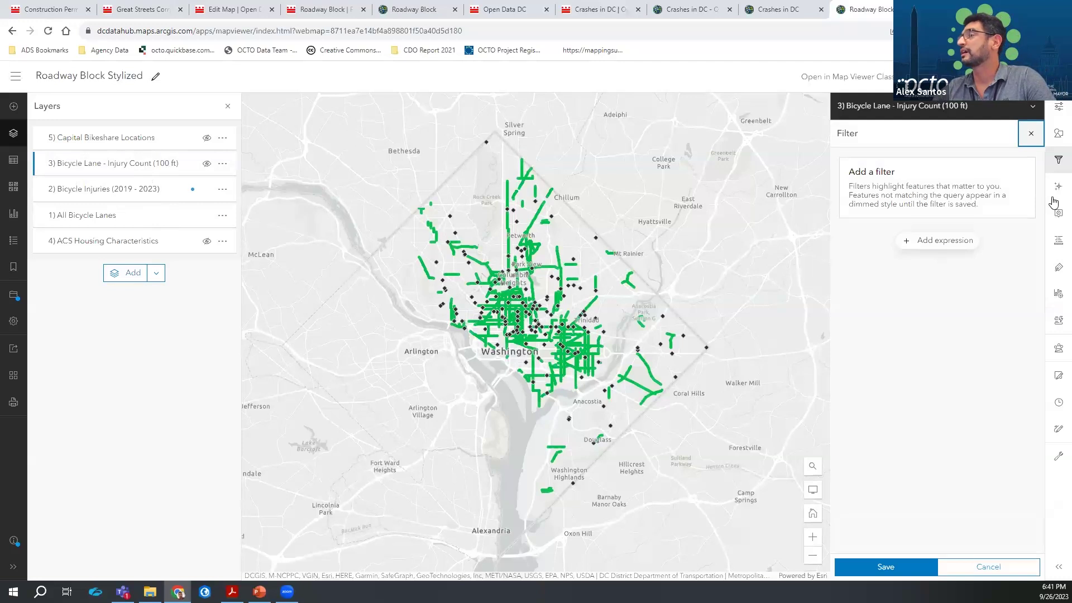
left_click(1058, 347)
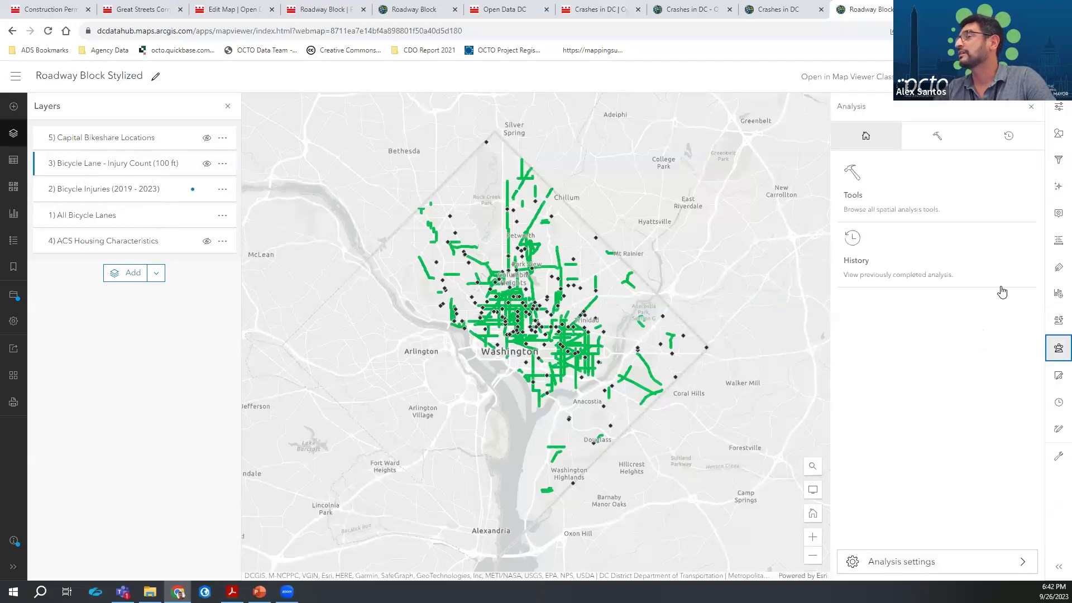
Reopen the past Summarize Nearby run from History, review its feet-based settings, then go back
left_click(1014, 139)
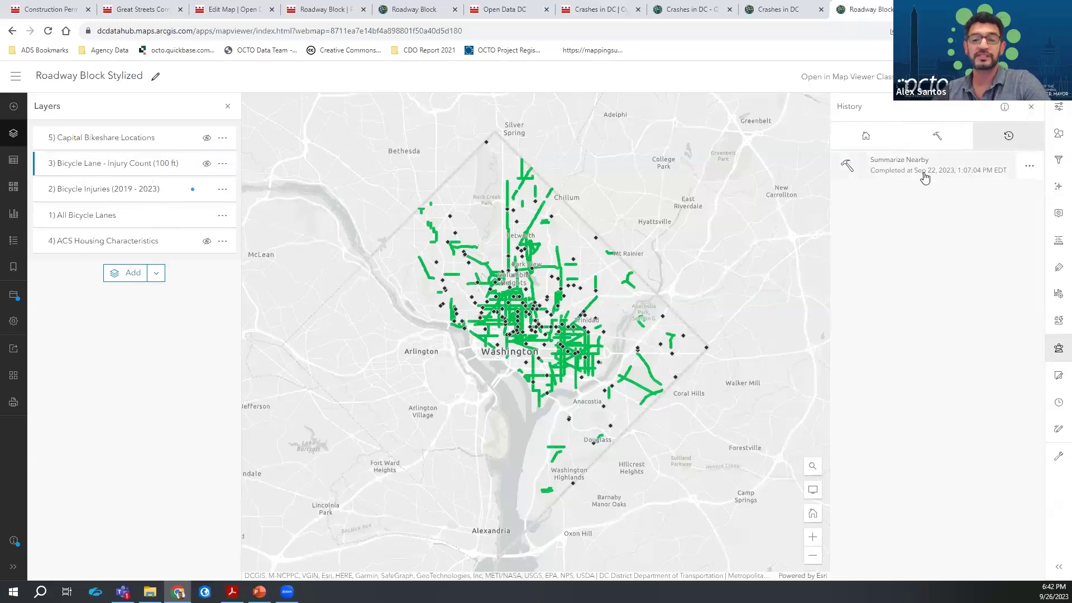
left_click(1029, 166)
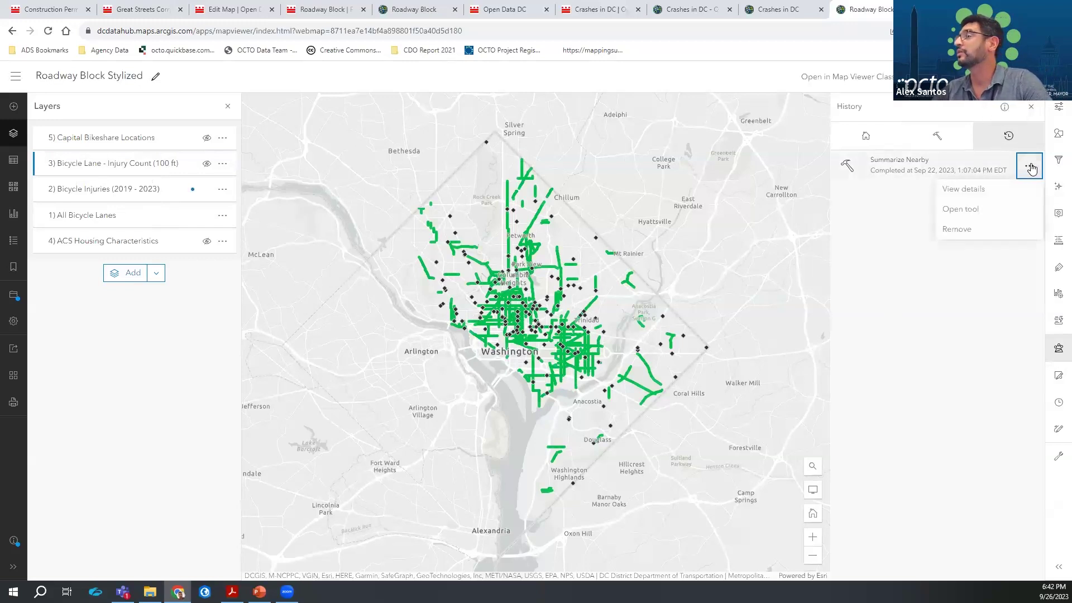
left_click(975, 212)
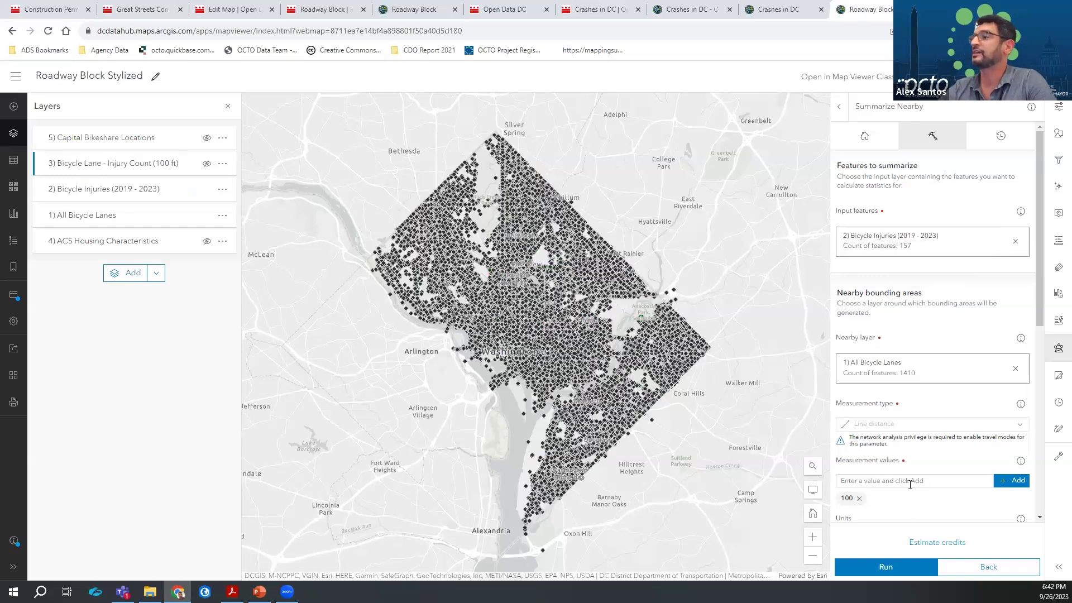
scroll(921, 414, "down", 3)
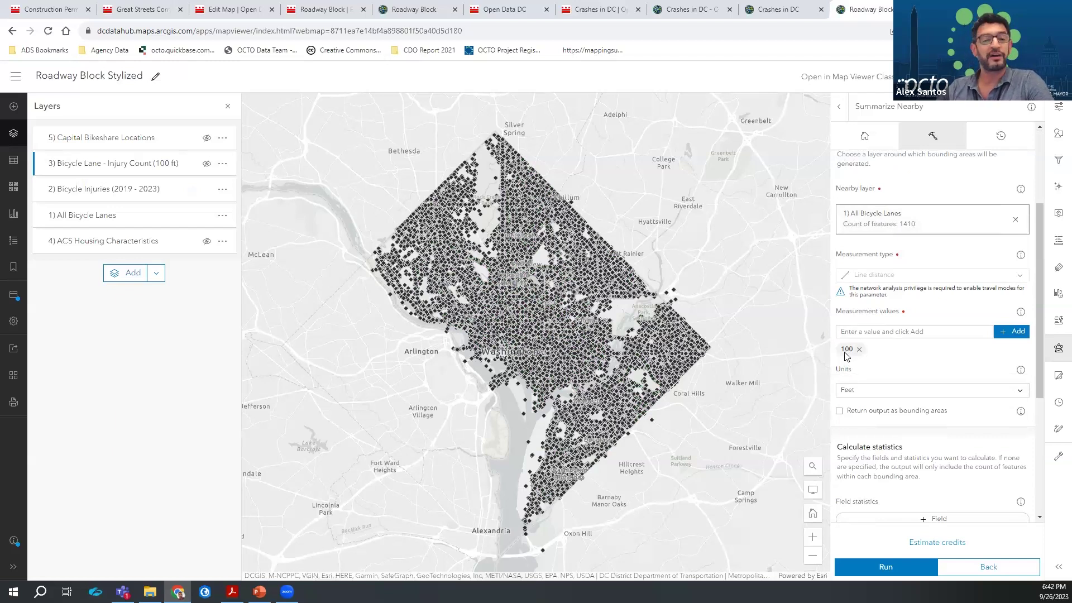
scroll(949, 475, "down", 3)
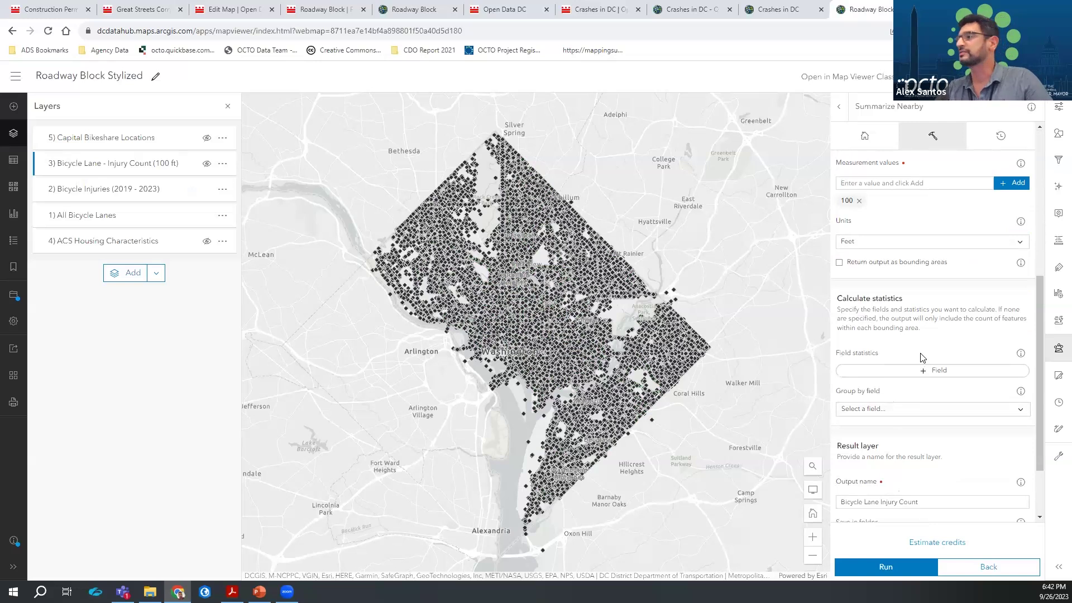
scroll(922, 357, "down", 2)
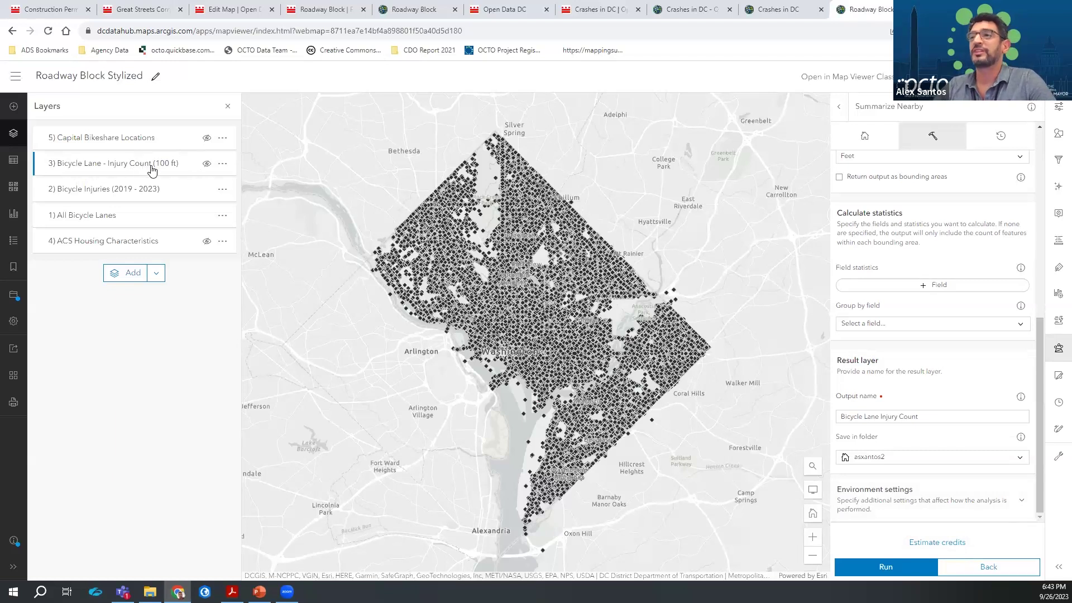
left_click(1003, 566)
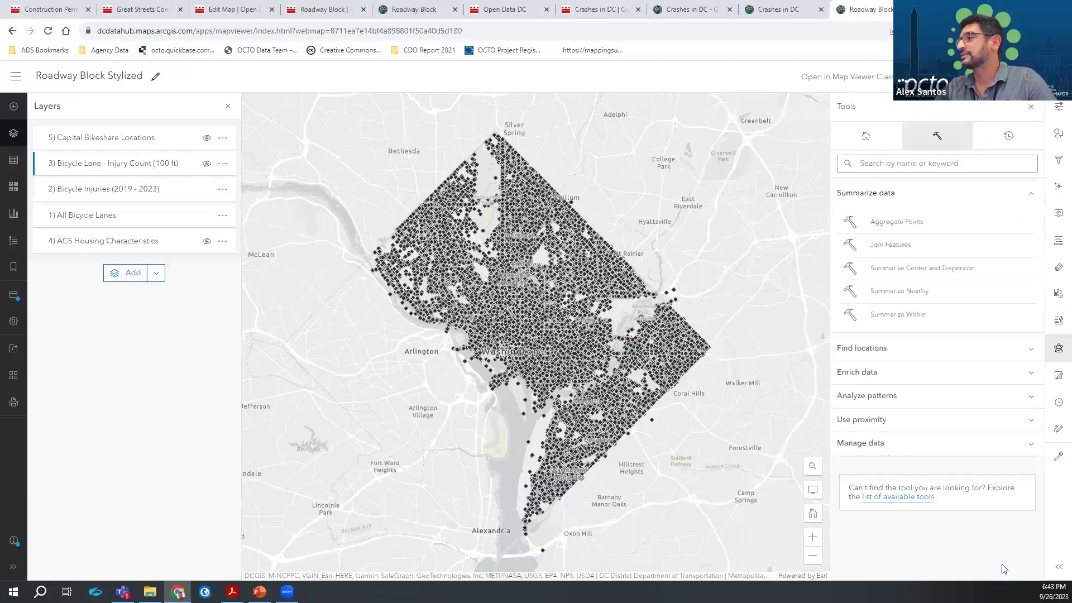
Hide the bike lane and injury layers; show Capital Bikeshare Locations and ACS Housing Characteristics
left_click(207, 190)
left_click(207, 216)
left_click(207, 164)
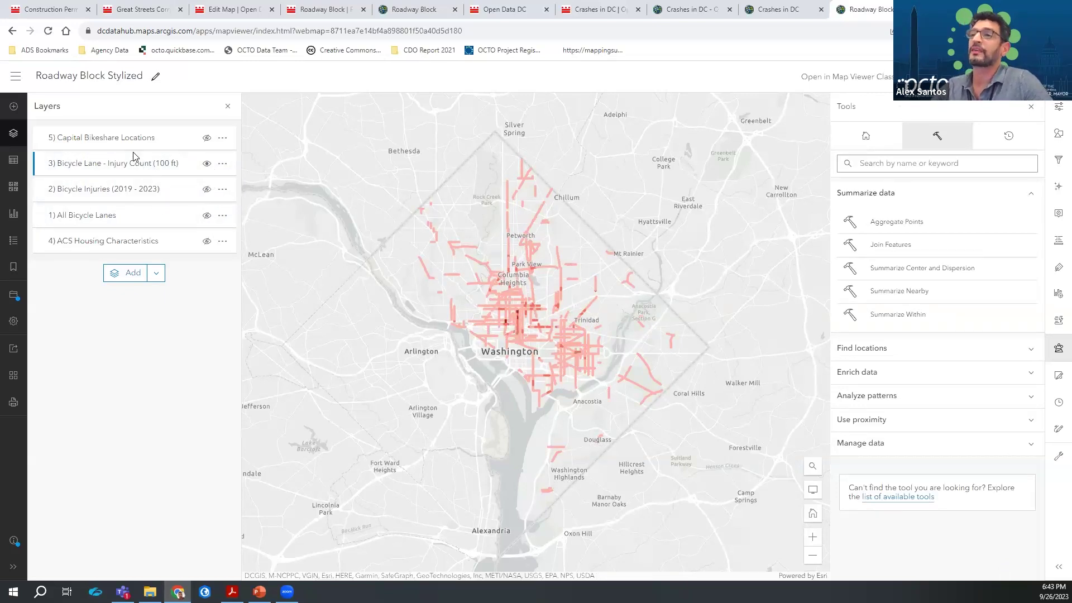
left_click(206, 163)
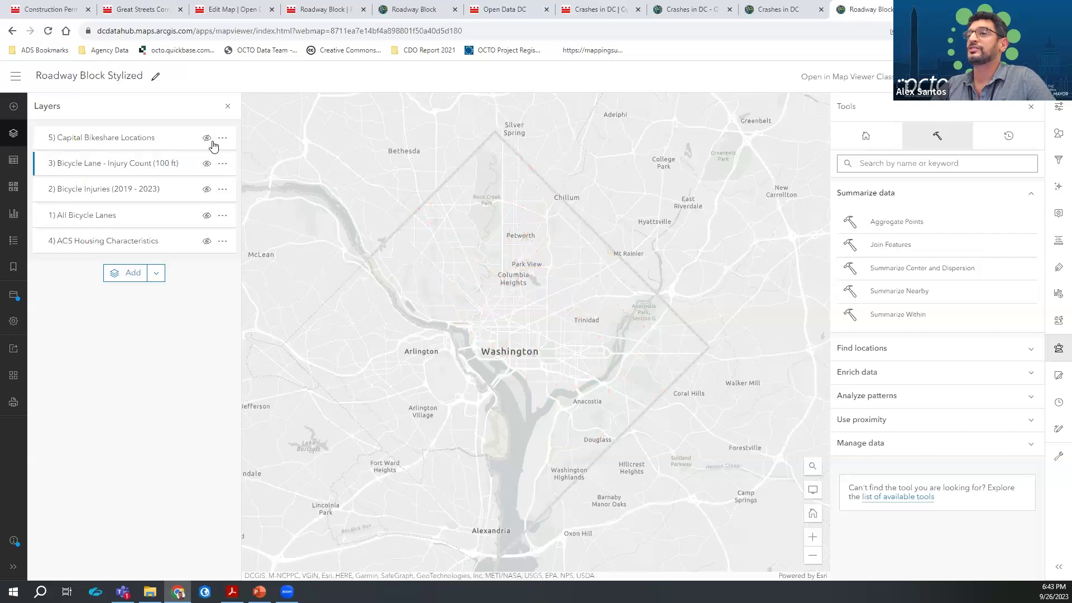
left_click(207, 139)
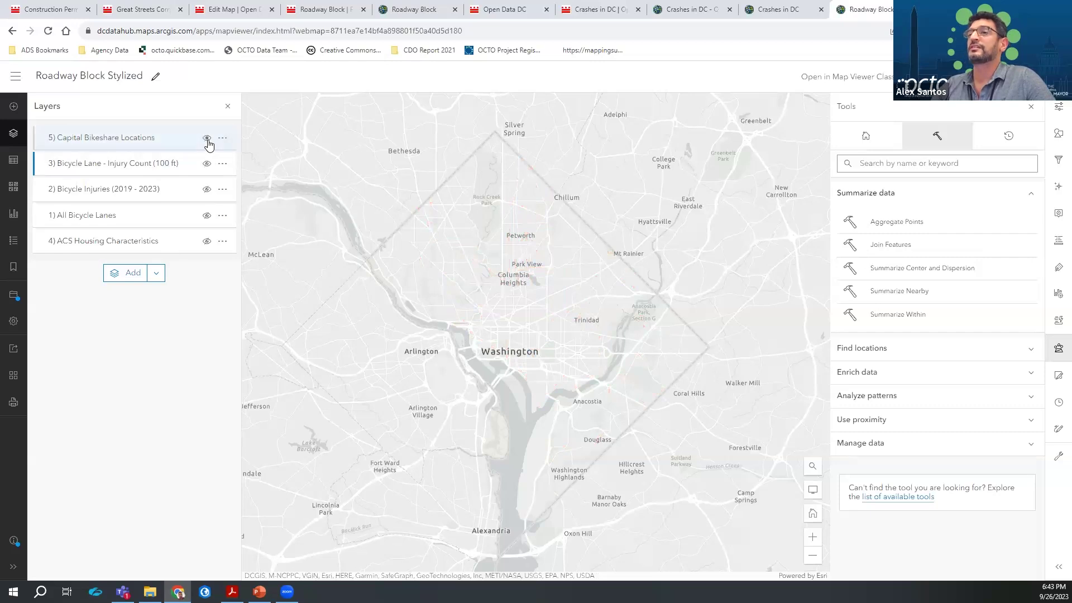
left_click(207, 242)
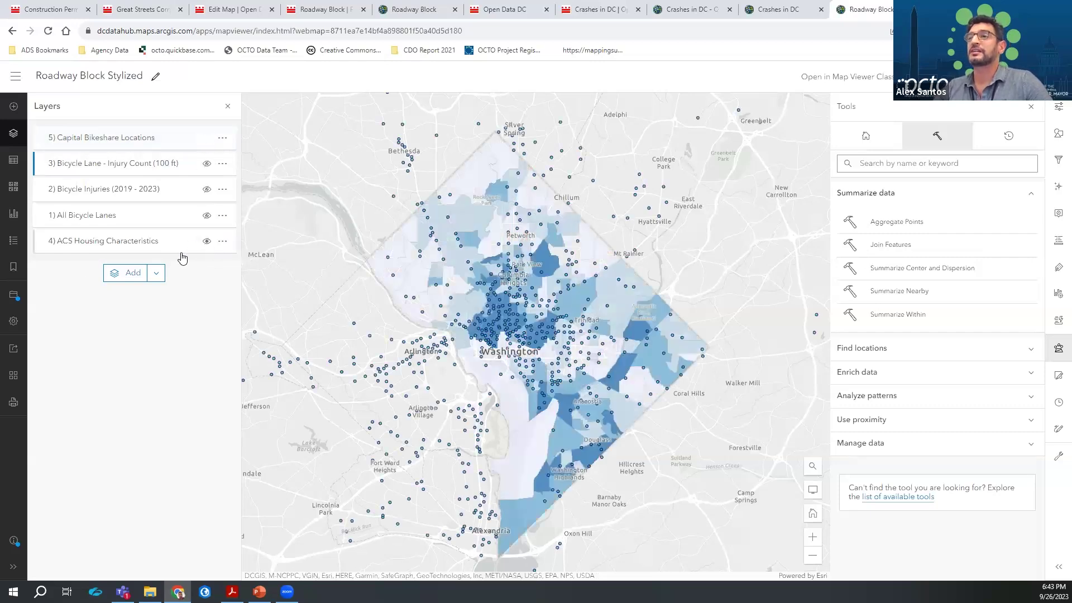
Open the ACS Housing colour style options, showing no-vehicle share breaks at 0.2, 0.35 and 0.5
left_click(130, 246)
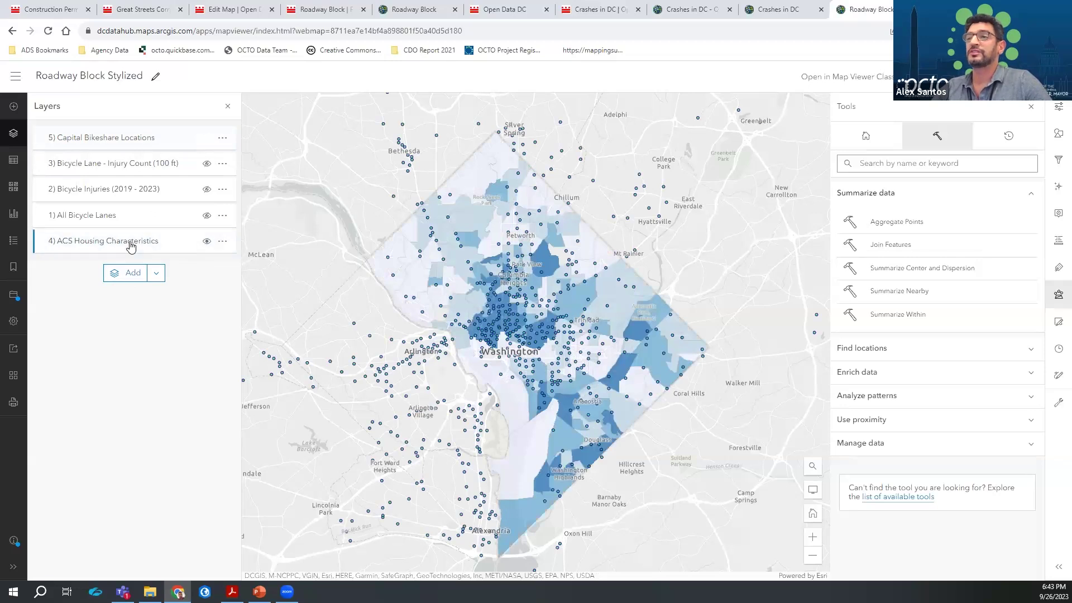
left_click(1059, 141)
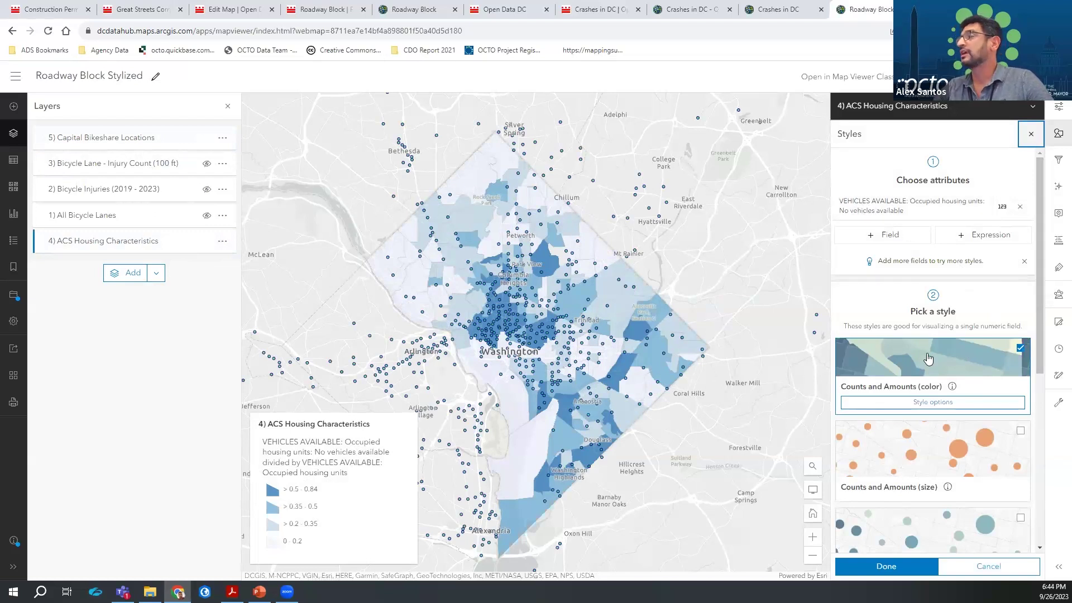
left_click(931, 403)
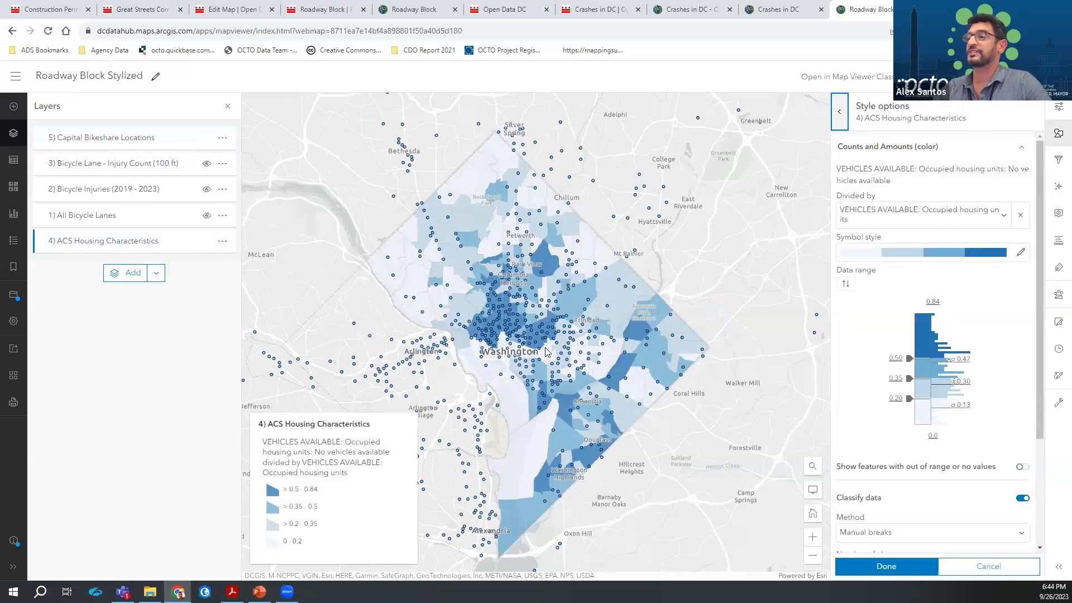
left_click(111, 427)
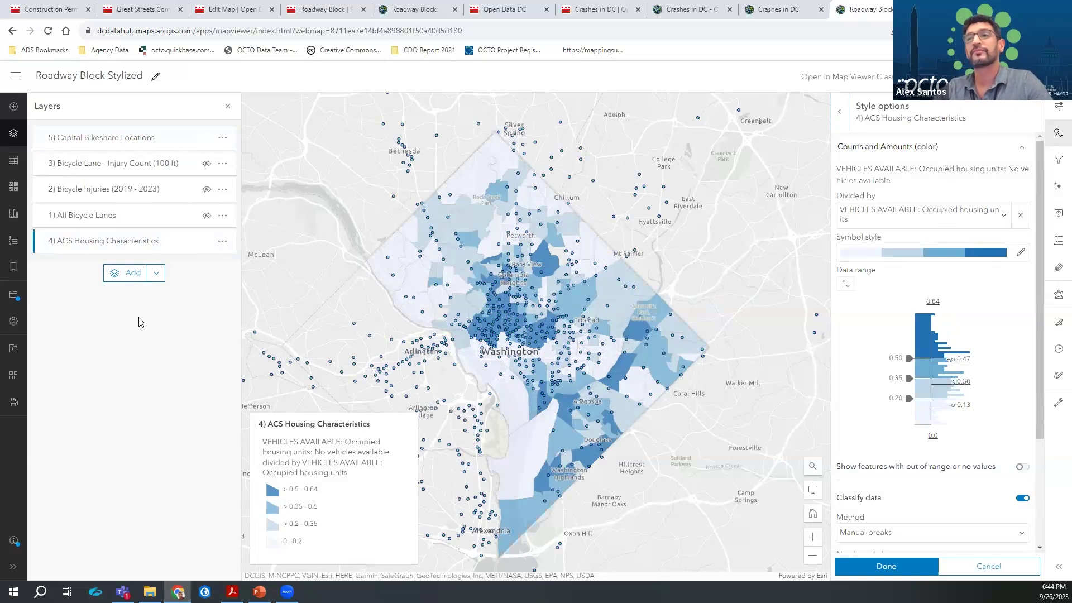
key("alt+Tab")
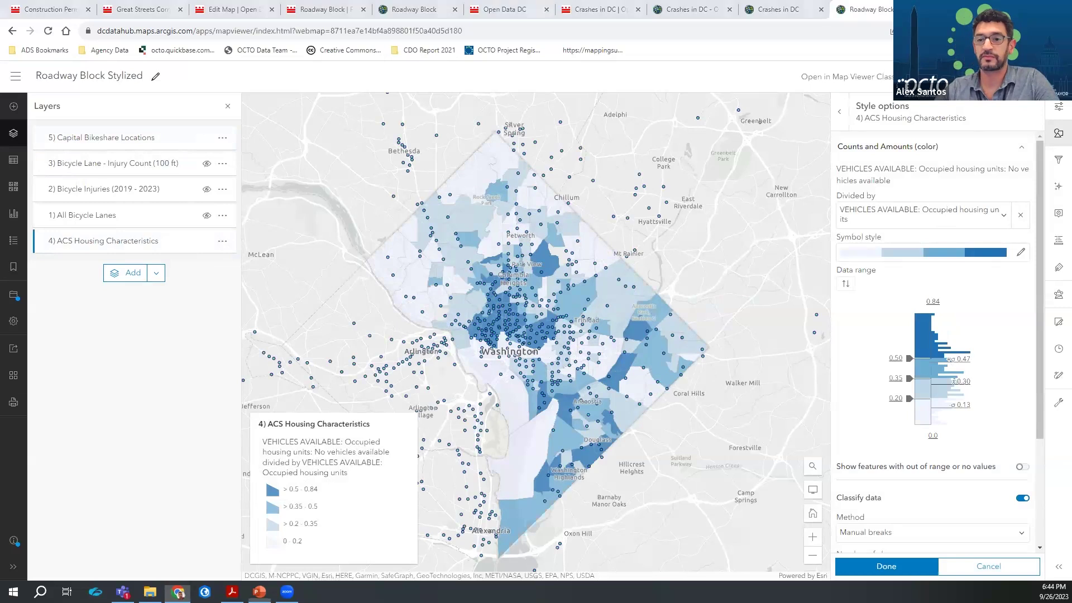